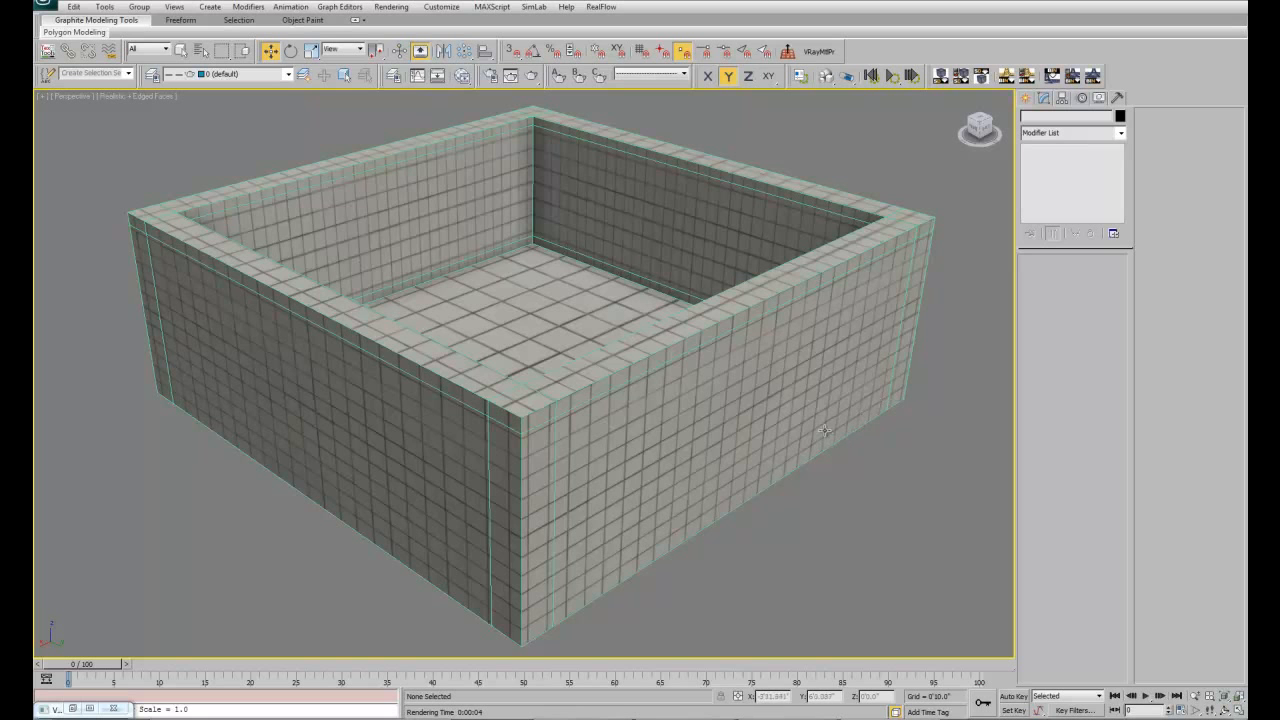
Inspect the tiled container up close and select the VRayPlane in the four-viewport layout.
mouse_move(846, 491)
alt+middle_down()
mouse_move(846, 469)
mouse_move(841, 481)
alt+middle_up()
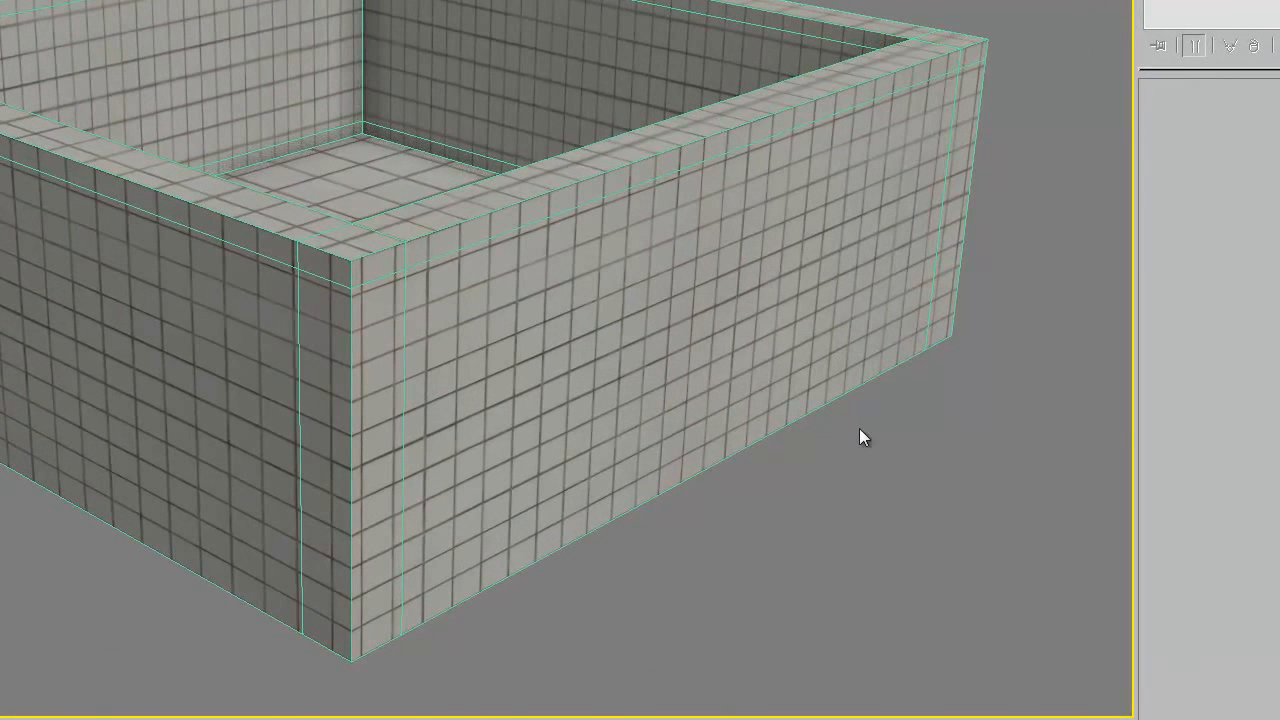
click(673, 288)
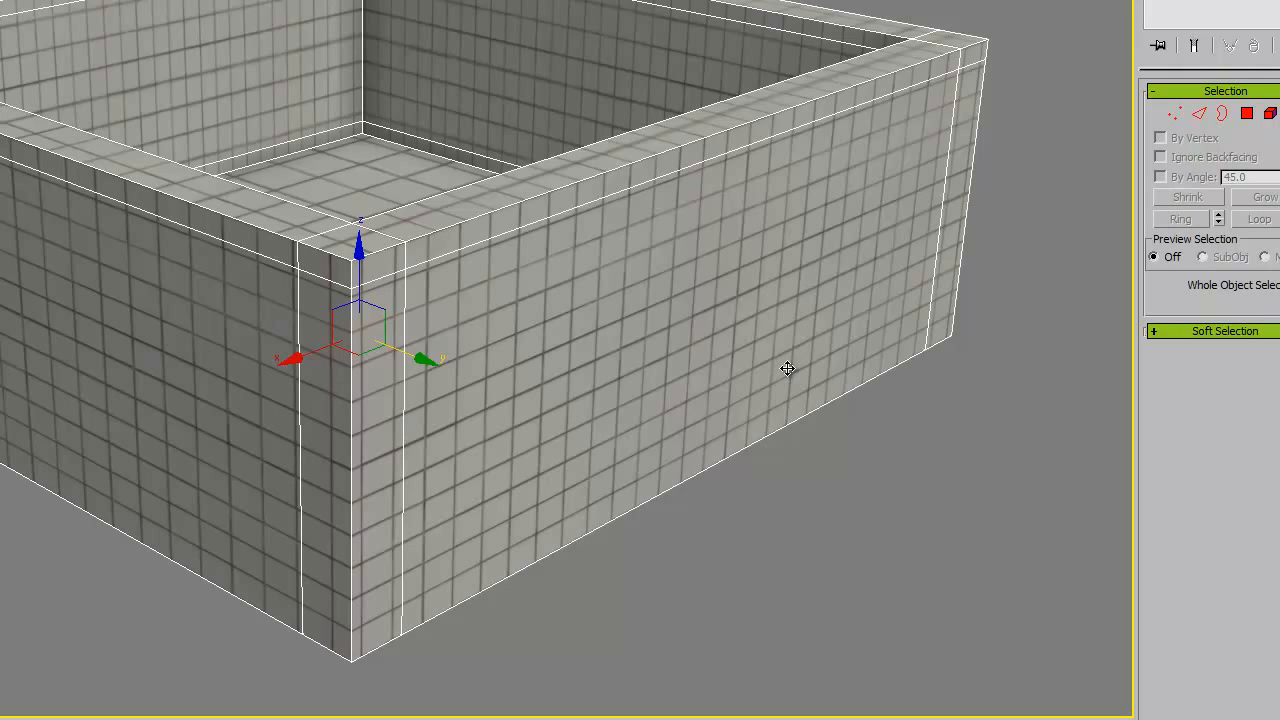
key(alt+w)
click(60, 76)
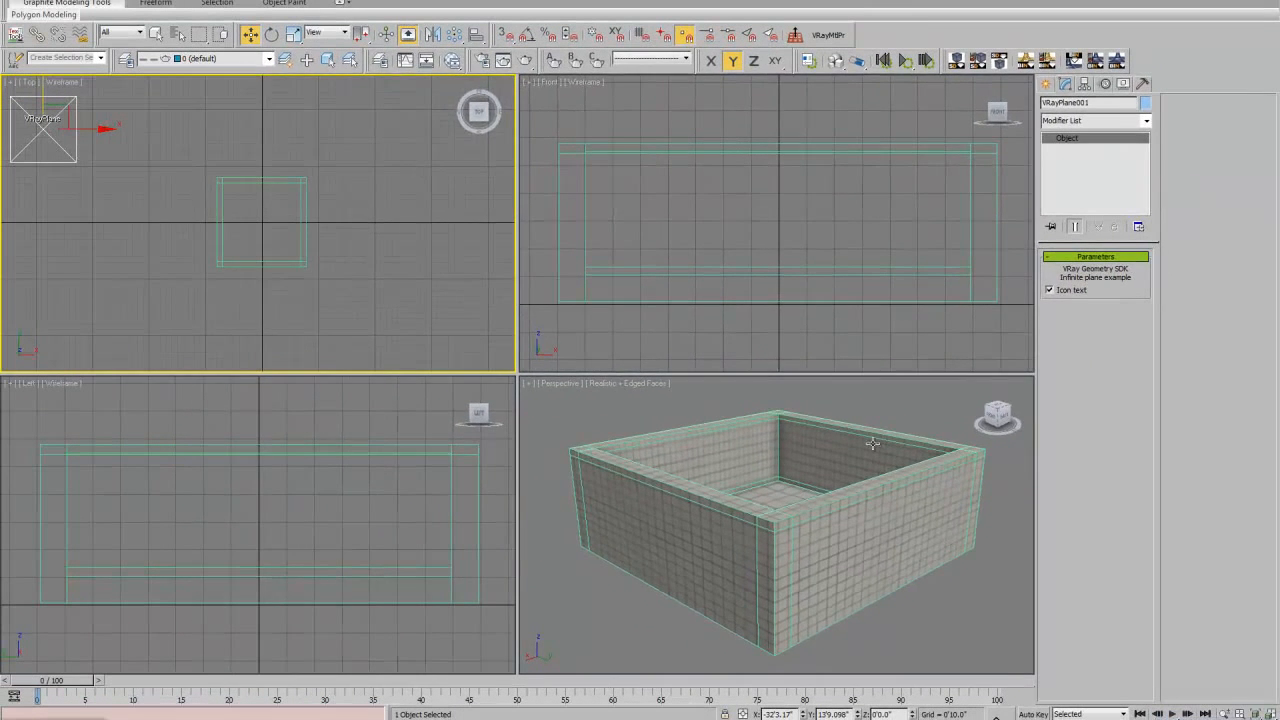
Open the Slate Material Editor and examine the container material's node and its connected diffuse map.
key(m)
double_click(650, 155)
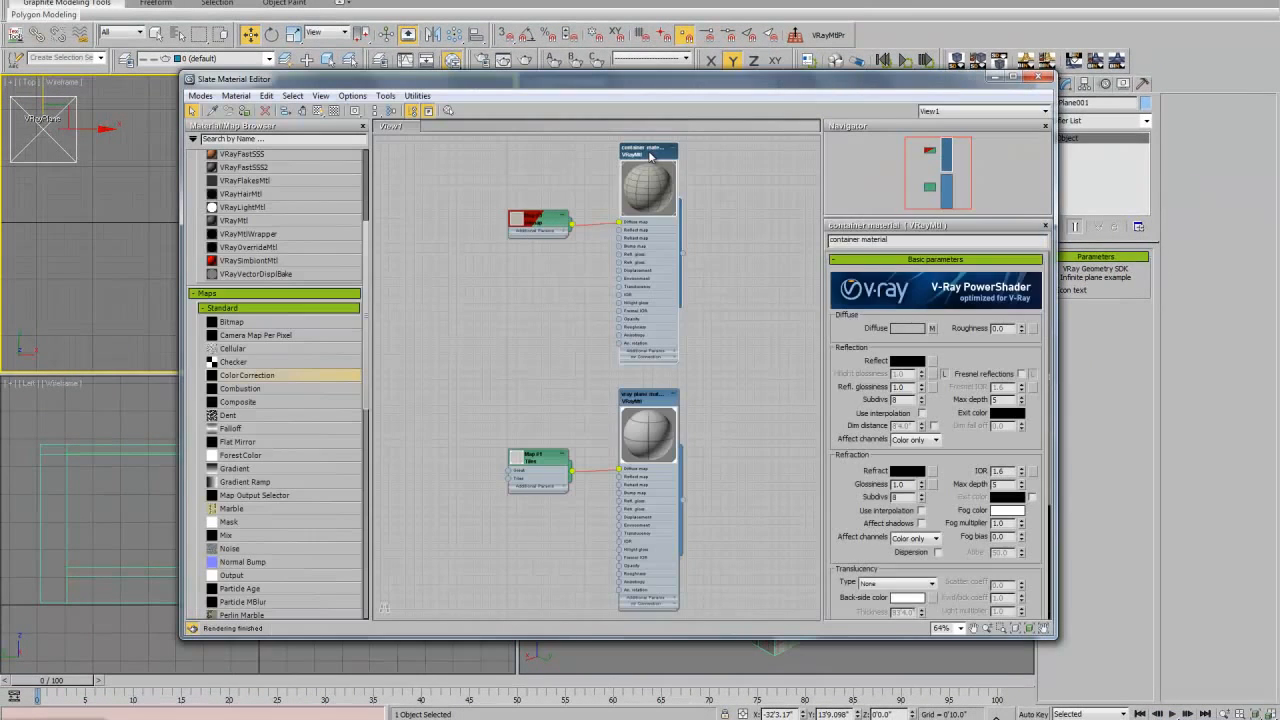
drag(645, 90, 628, 524)
drag(620, 413, 683, 470)
drag(627, 517, 575, 197)
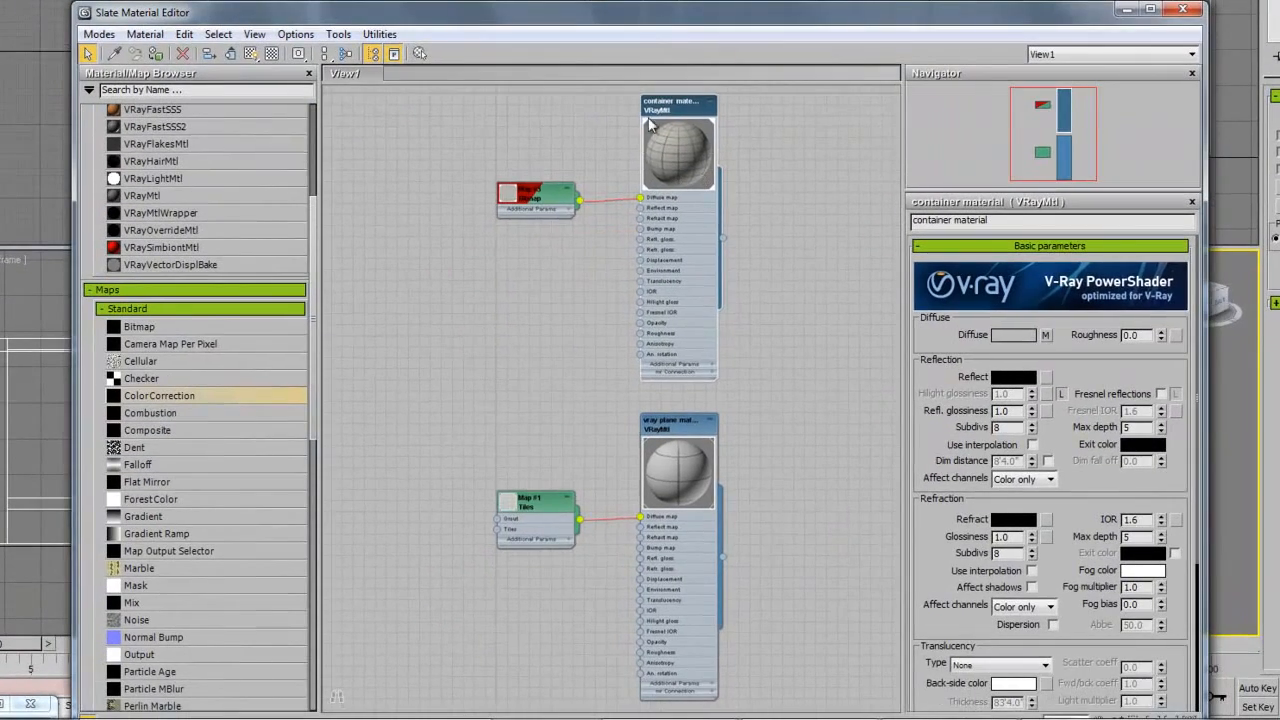
click(540, 200)
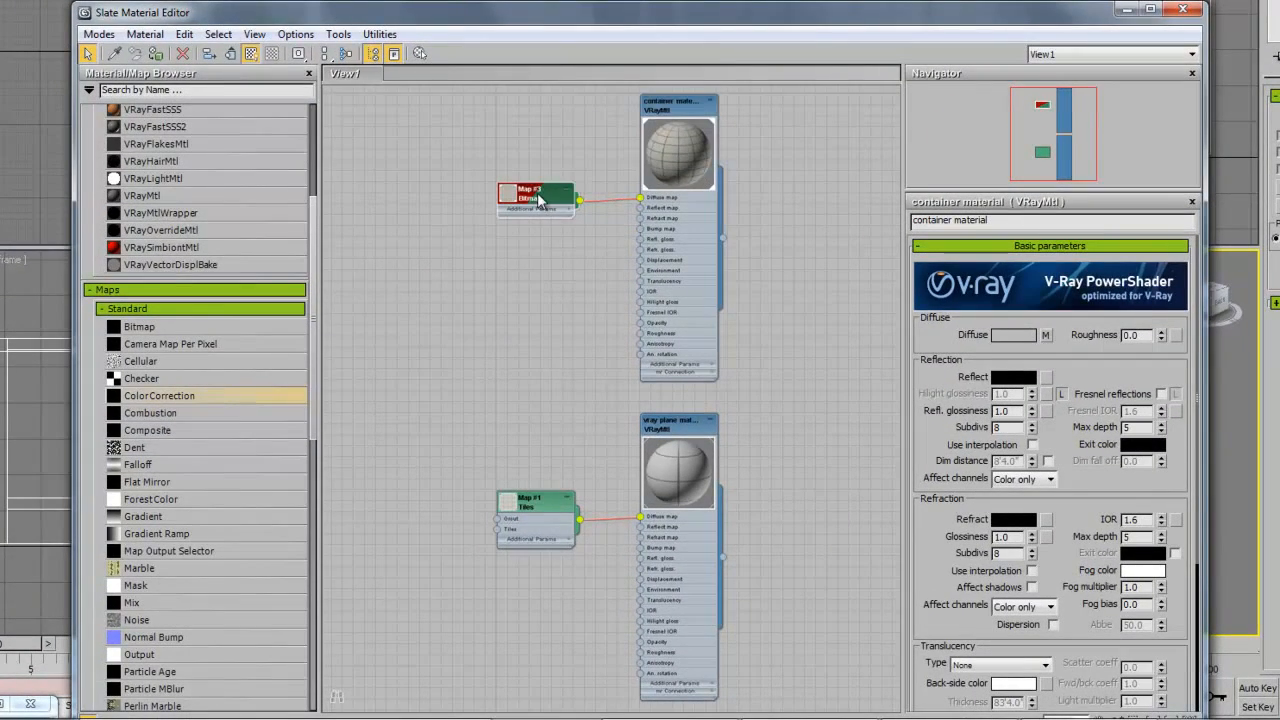
click(685, 110)
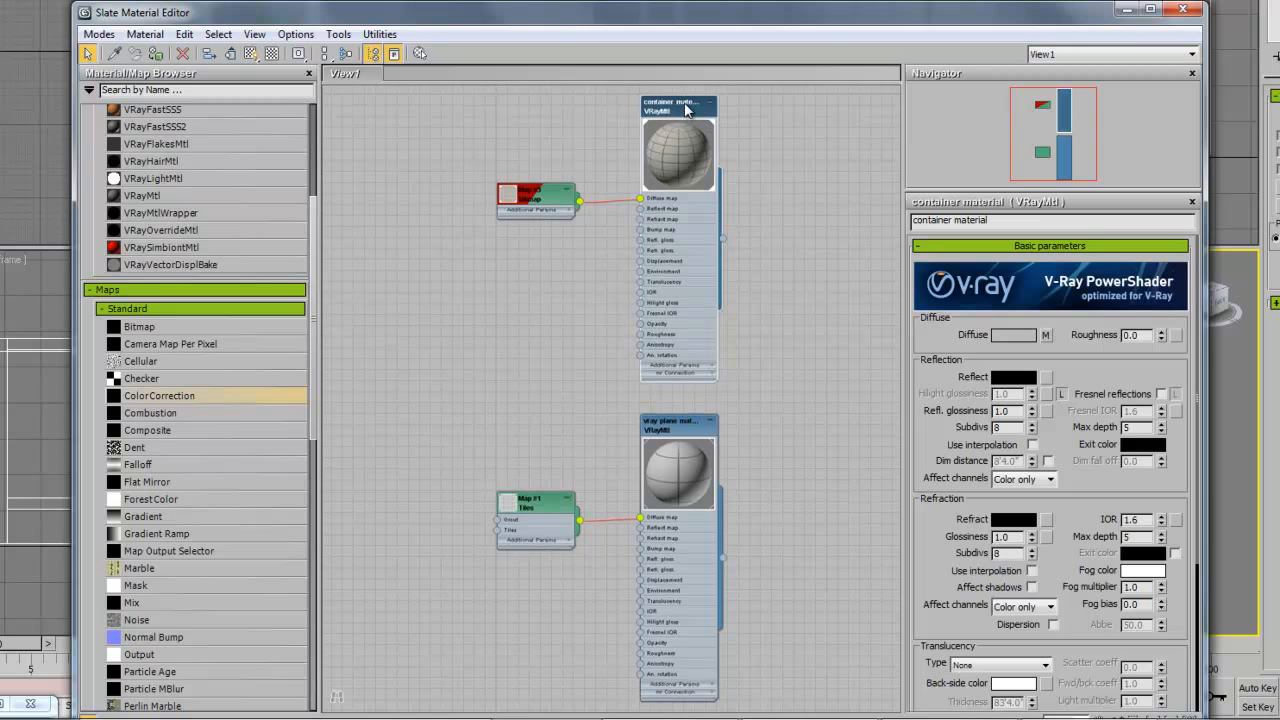
Check the bitmap feeding the container material's diffuse channel and preview its tile image.
scroll(686, 110, up, 3)
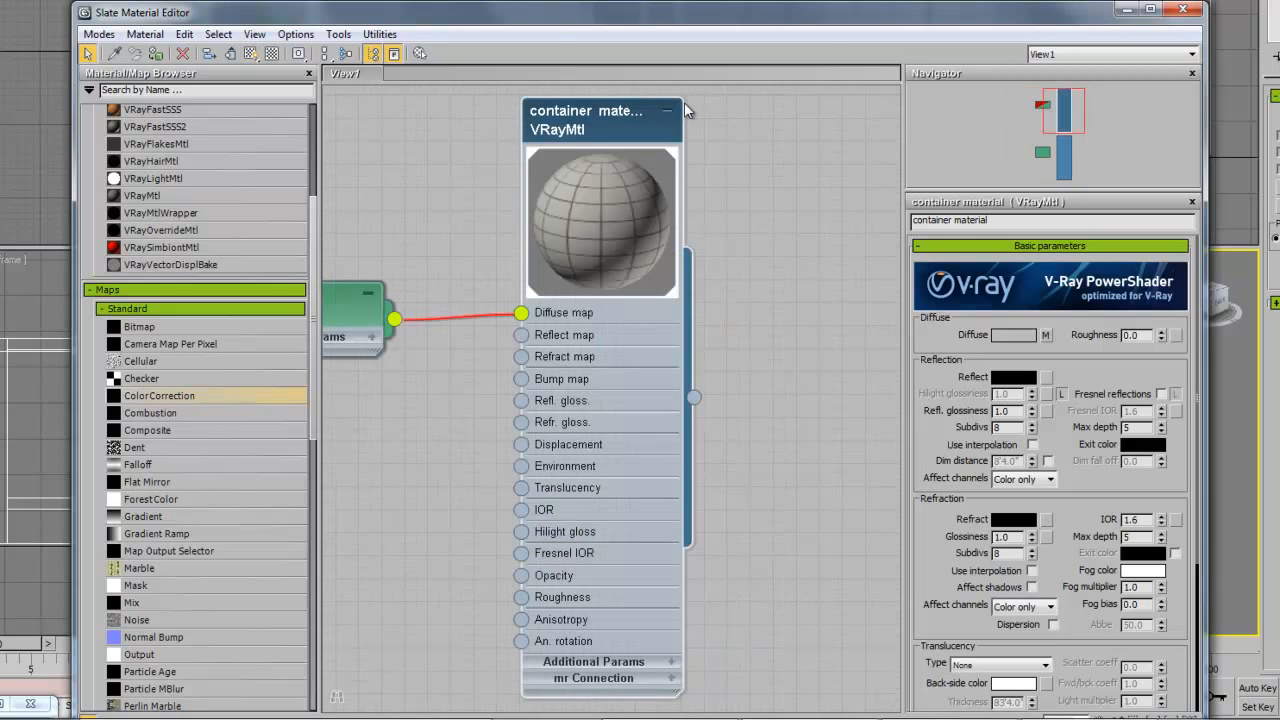
middle_drag(449, 331, 577, 336)
click(418, 325)
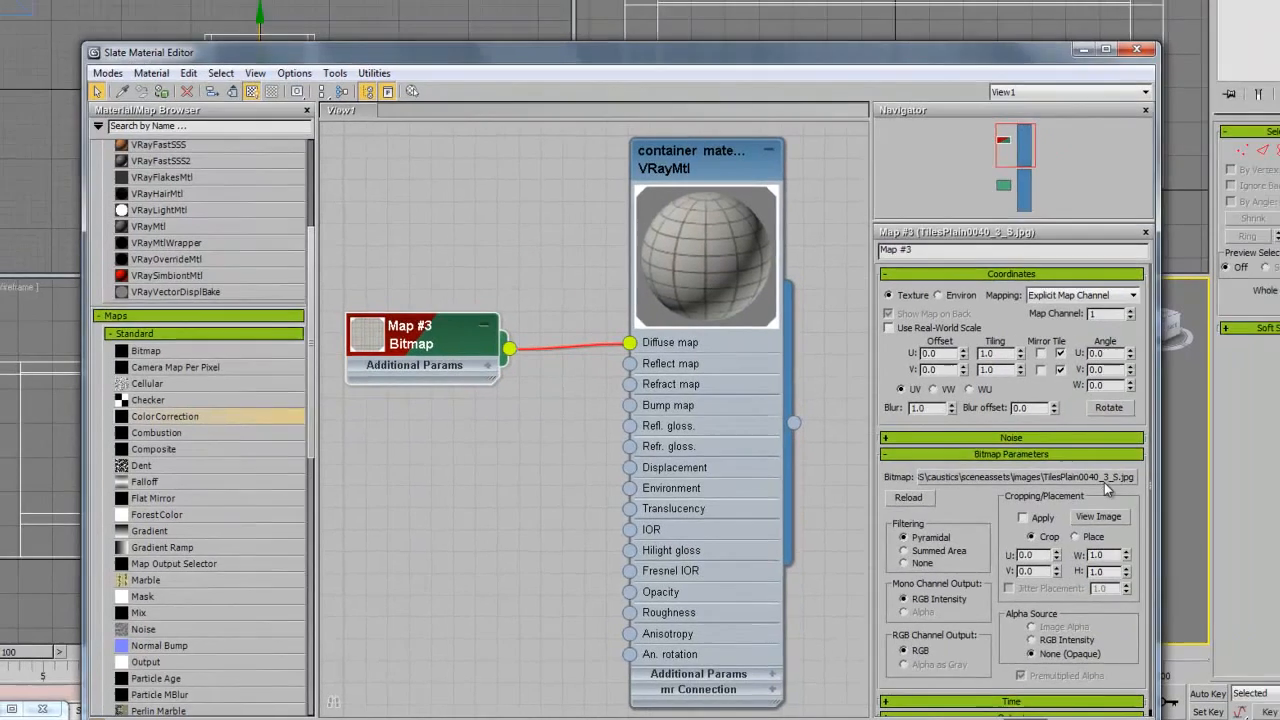
click(1142, 501)
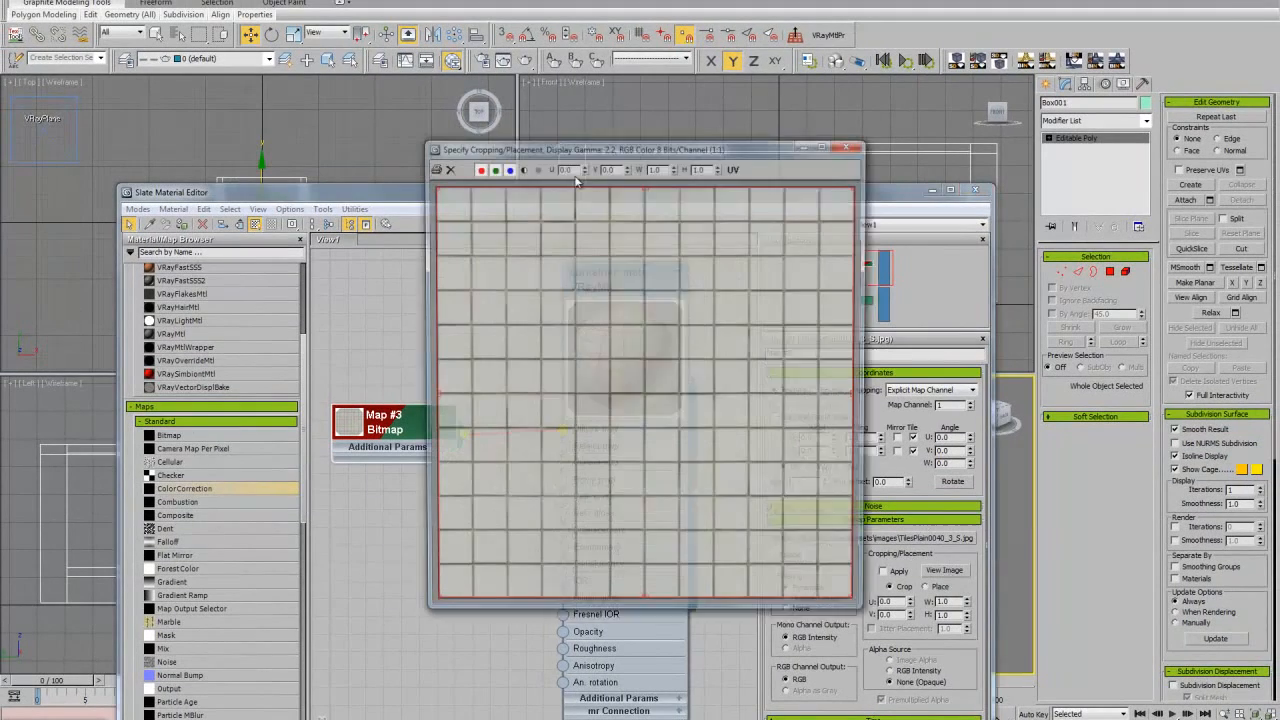
click(852, 147)
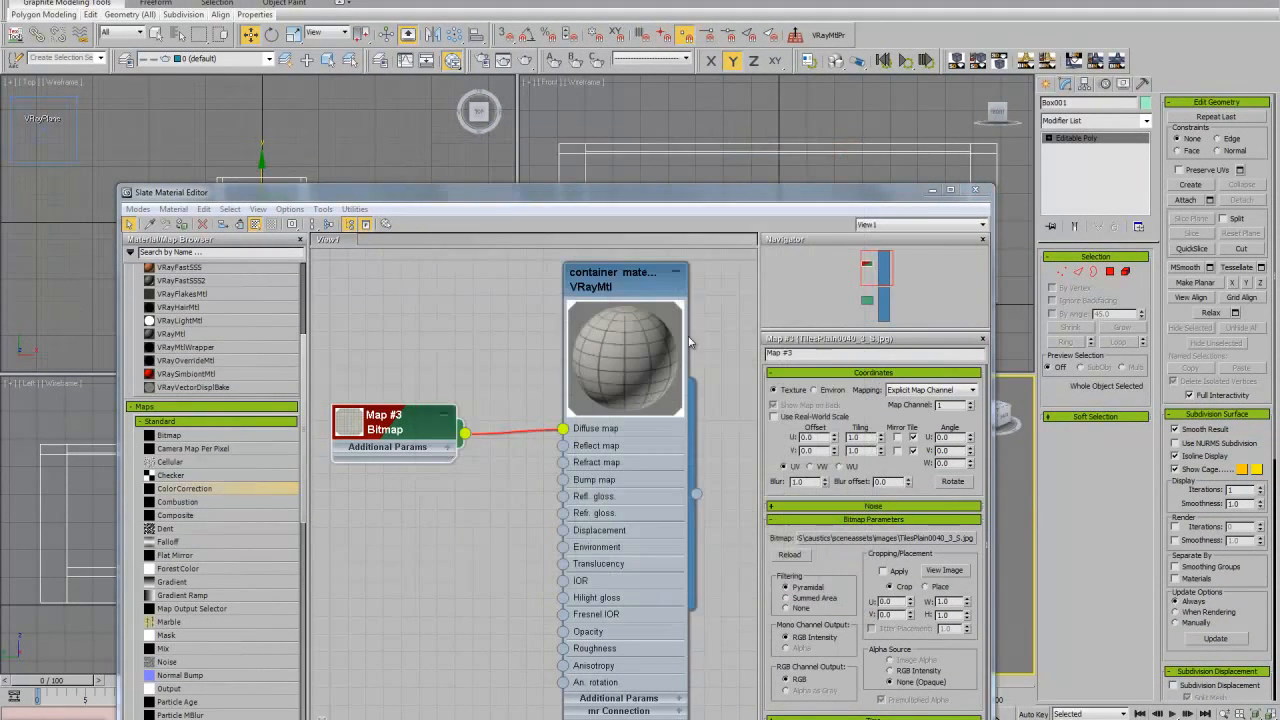
Review the vray plane material and its Tiles diffuse map, and close the material editor.
click(616, 285)
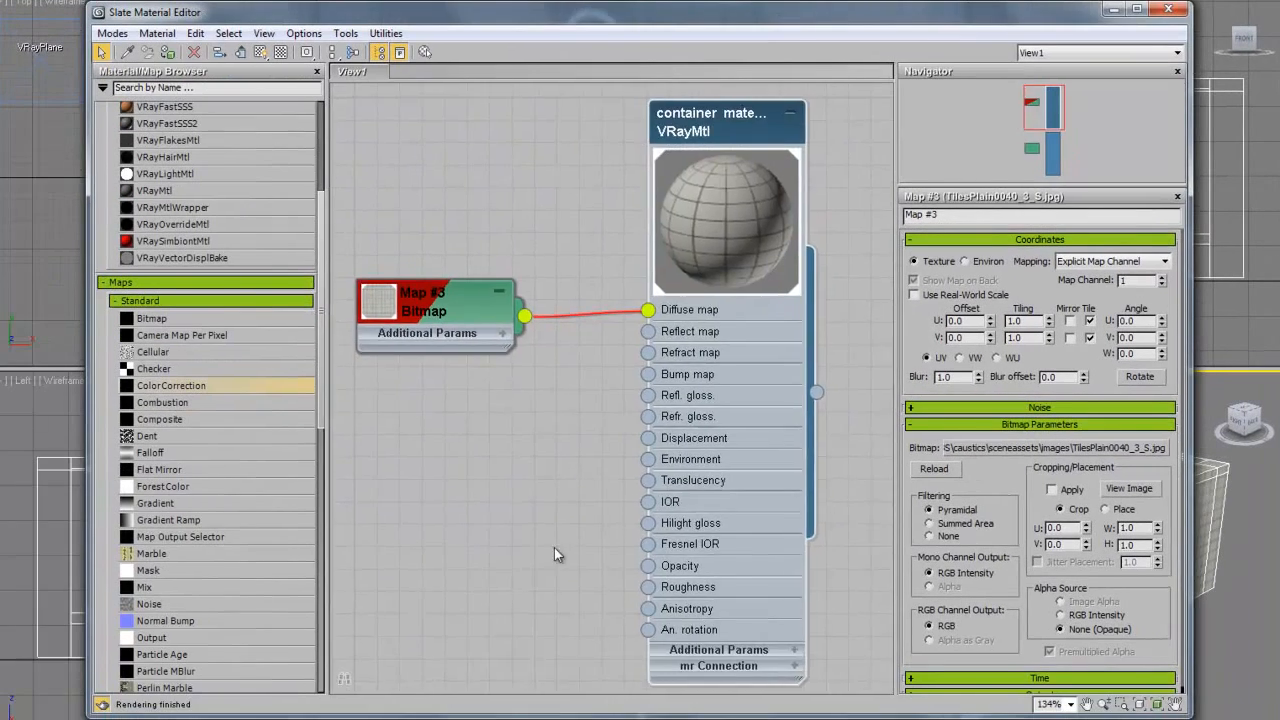
middle_drag(554, 548, 669, 384)
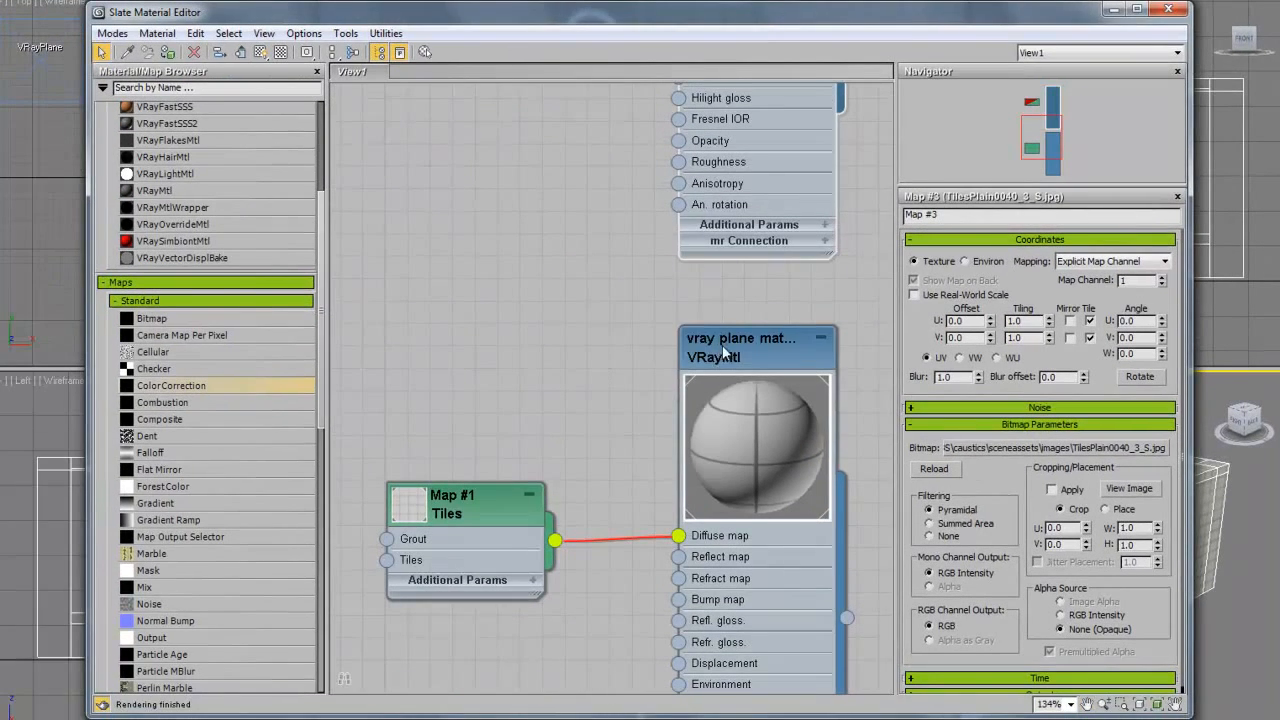
click(724, 350)
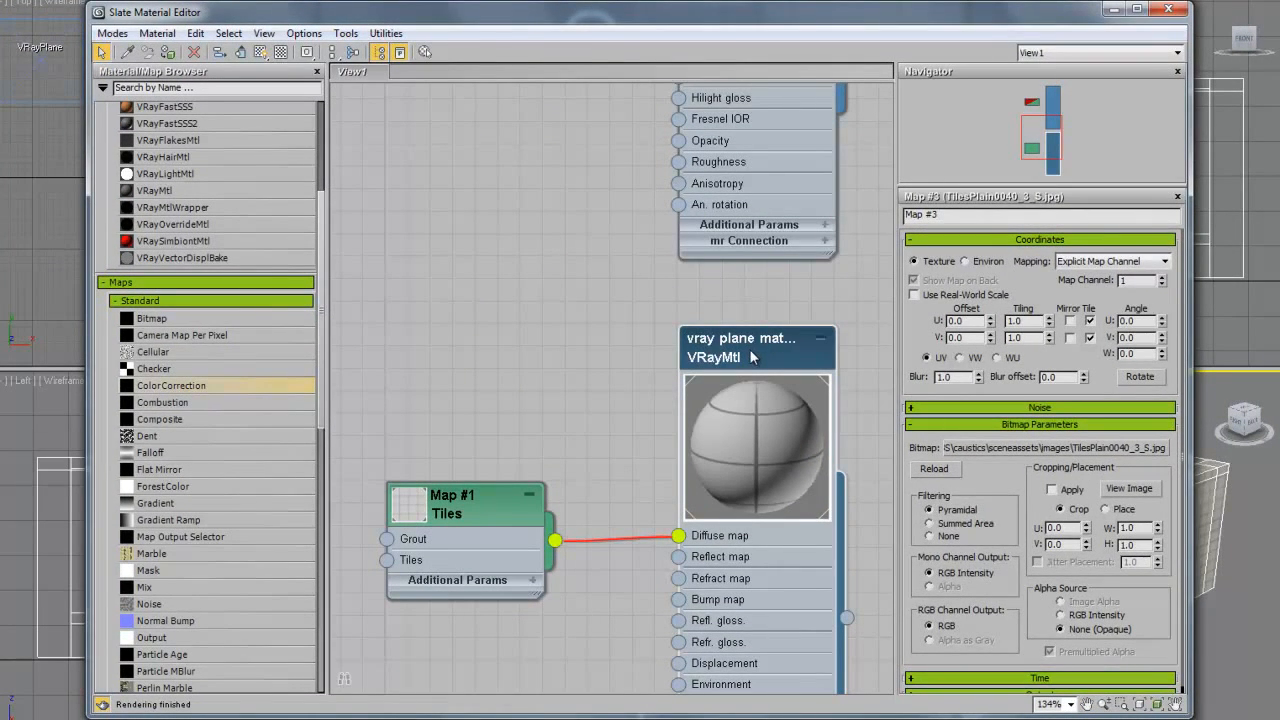
double_click(750, 357)
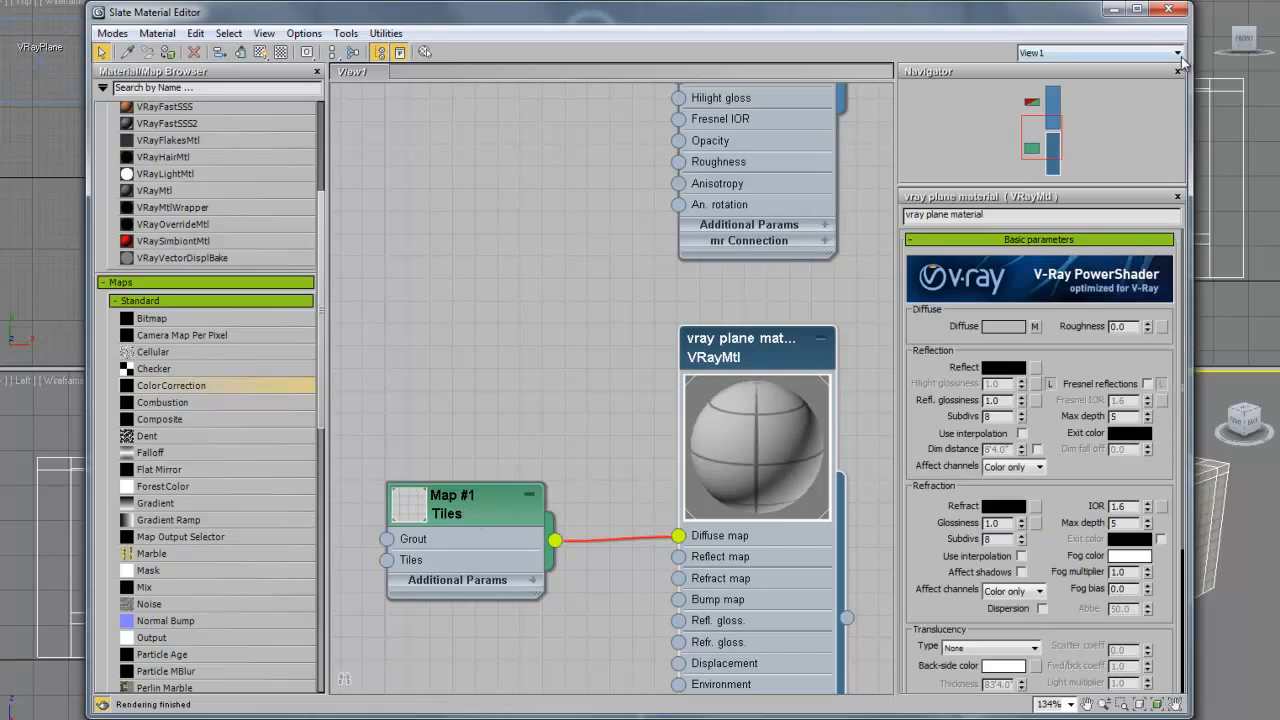
click(1168, 10)
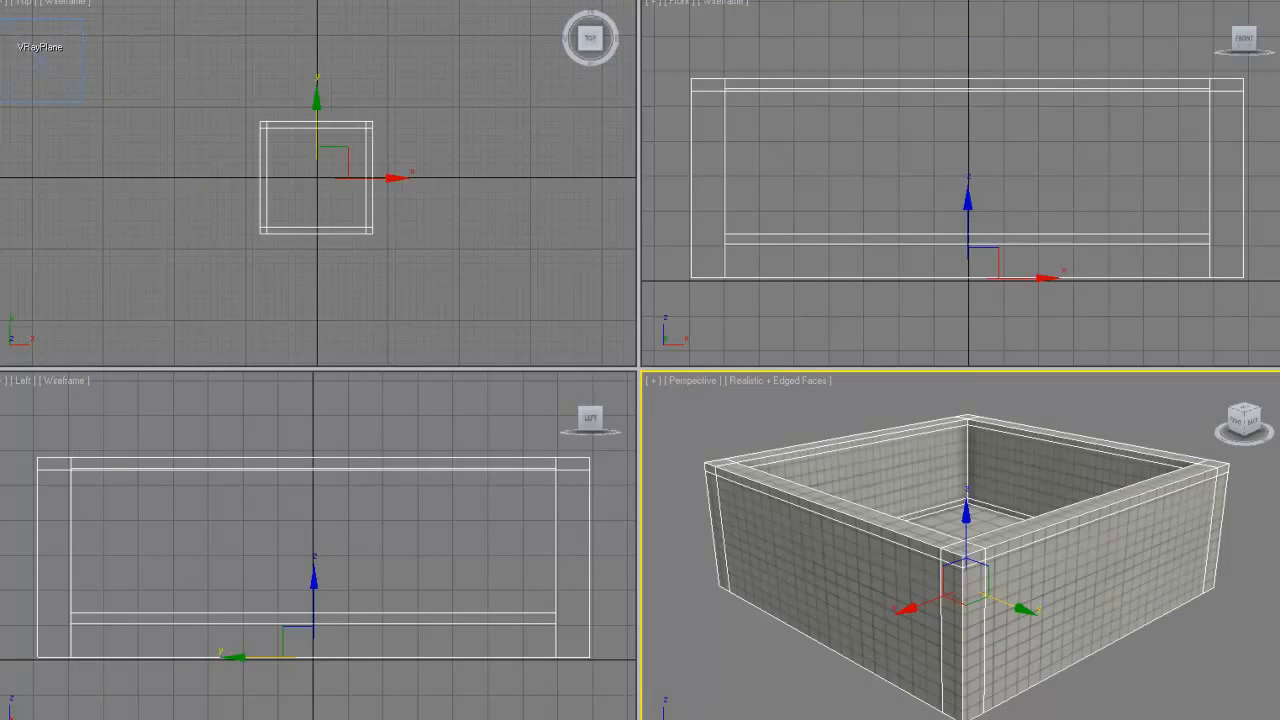
Test-render the perspective view of the container on the plane and close the rendered image.
right_click(1068, 413)
click(915, 410)
key(shift+q)
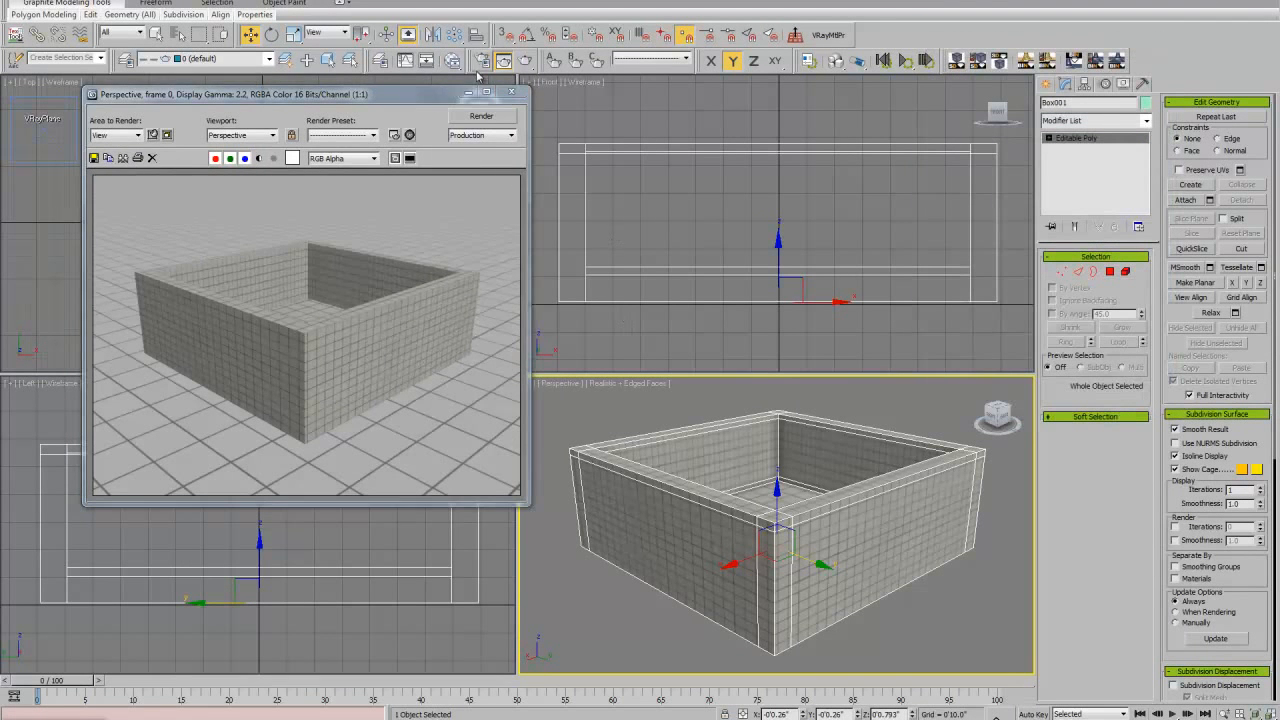
click(511, 92)
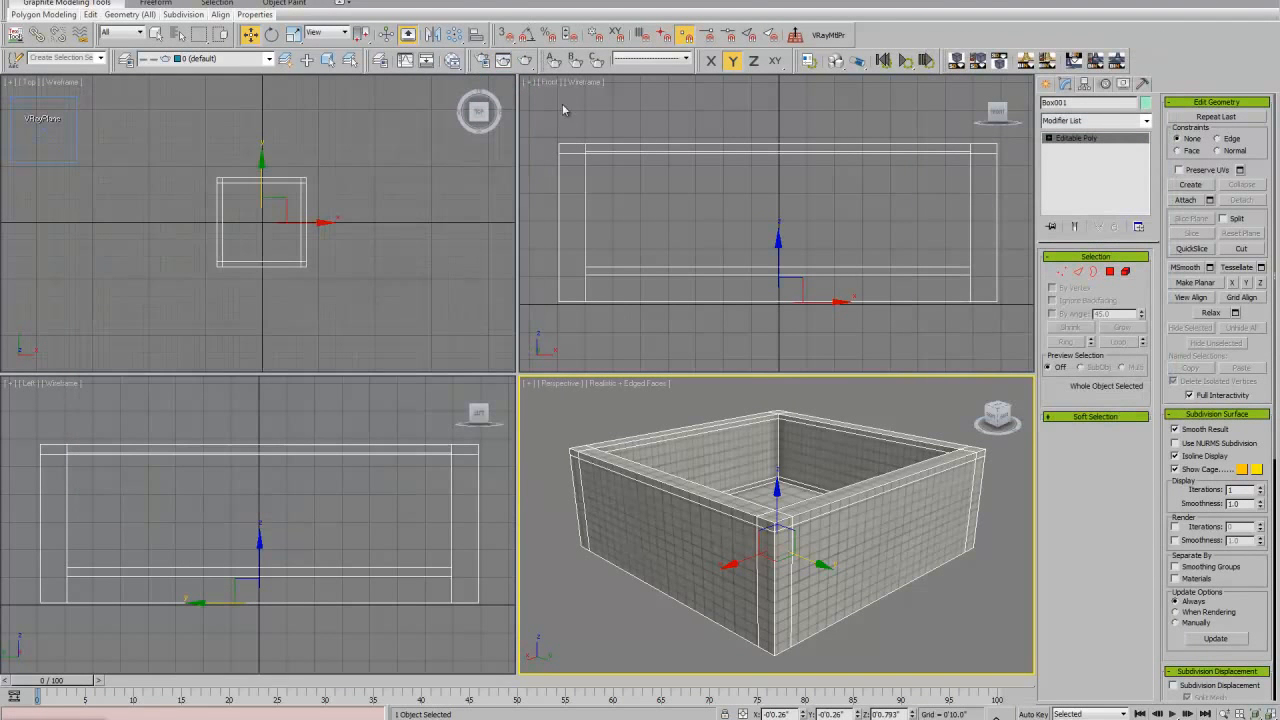
Enable V-Ray's built-in frame buffer in the render setup.
key(F10)
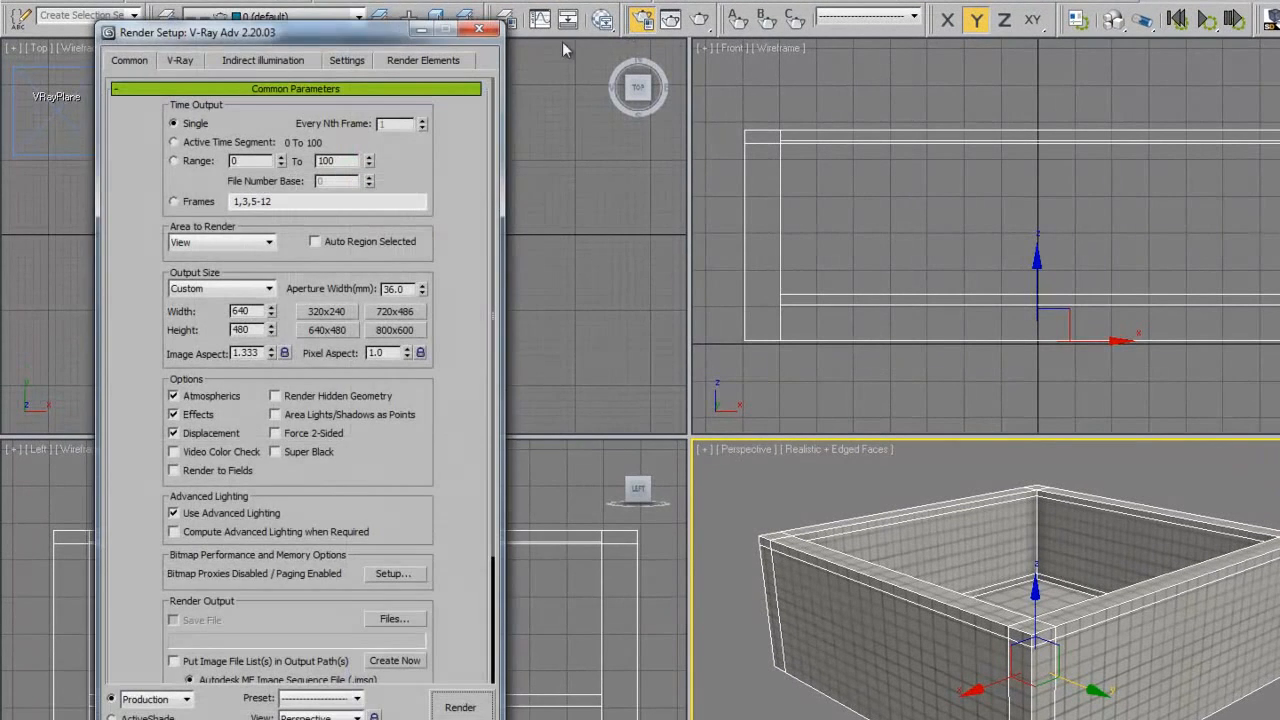
drag(265, 78, 293, 78)
drag(391, 44, 426, 24)
click(253, 41)
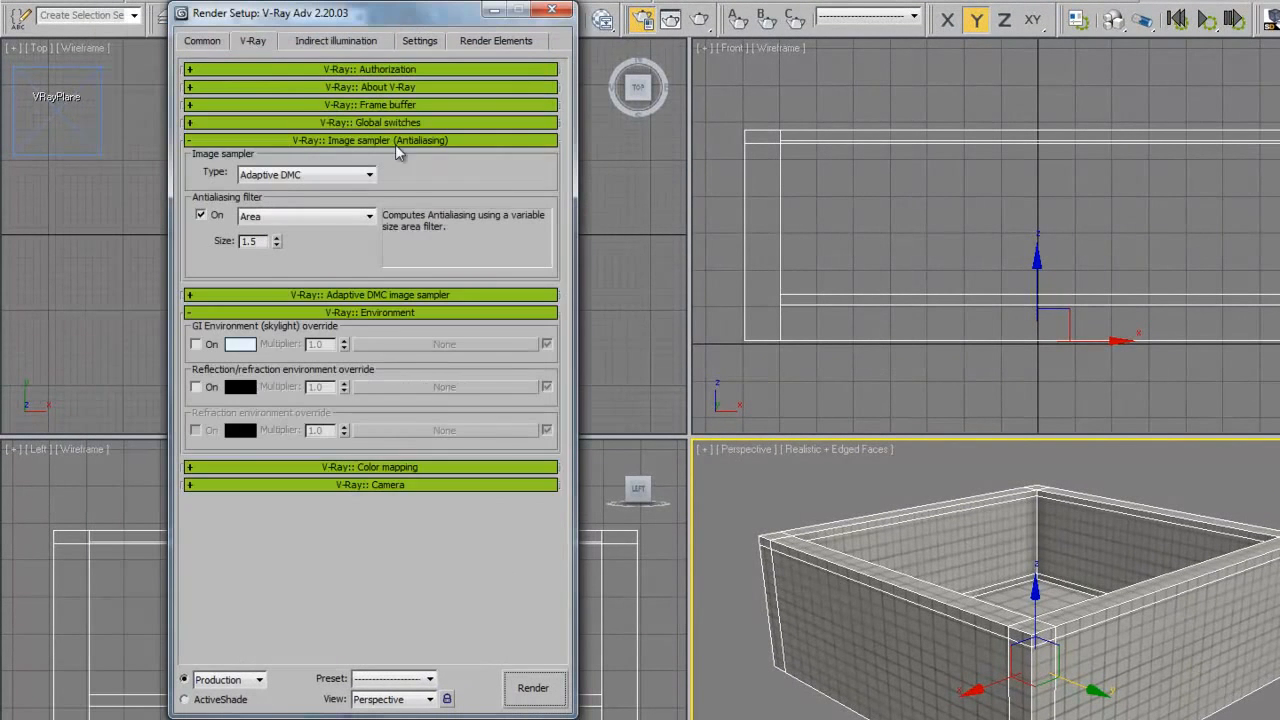
click(333, 106)
click(212, 126)
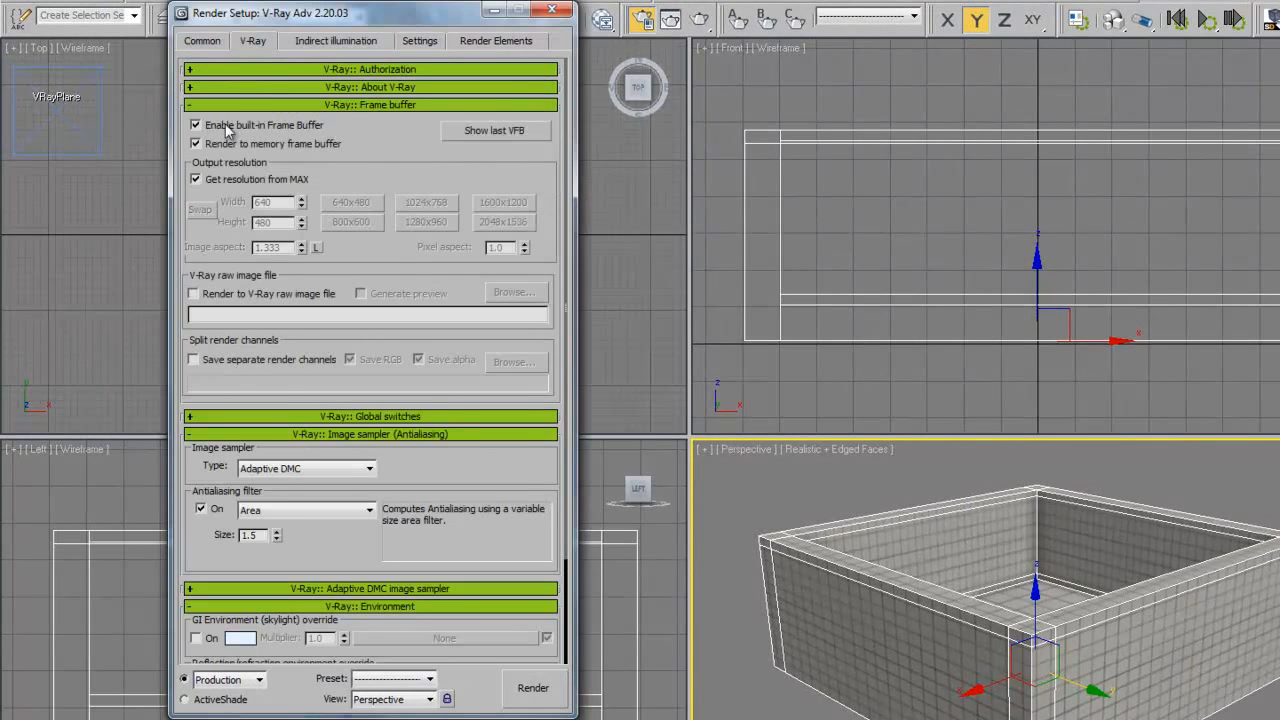
click(318, 105)
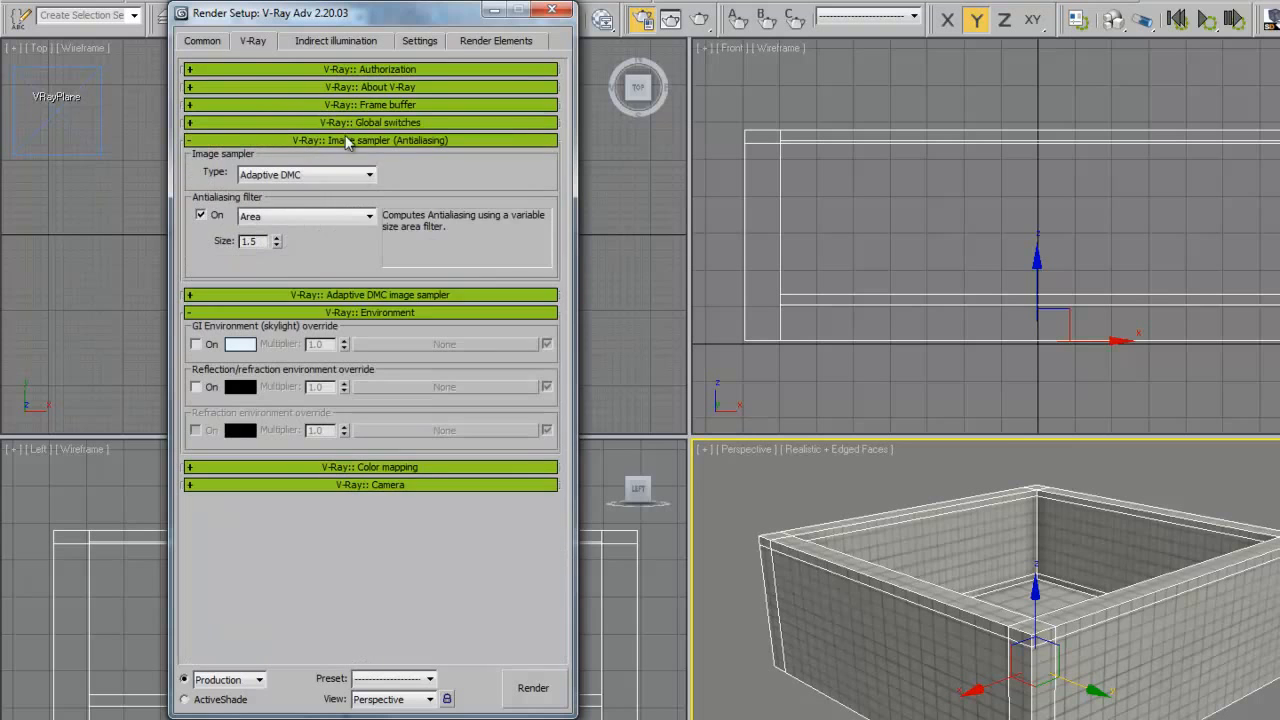
Turn off the antialiasing filter in the V-Ray image sampler and check the color mapping settings.
click(204, 215)
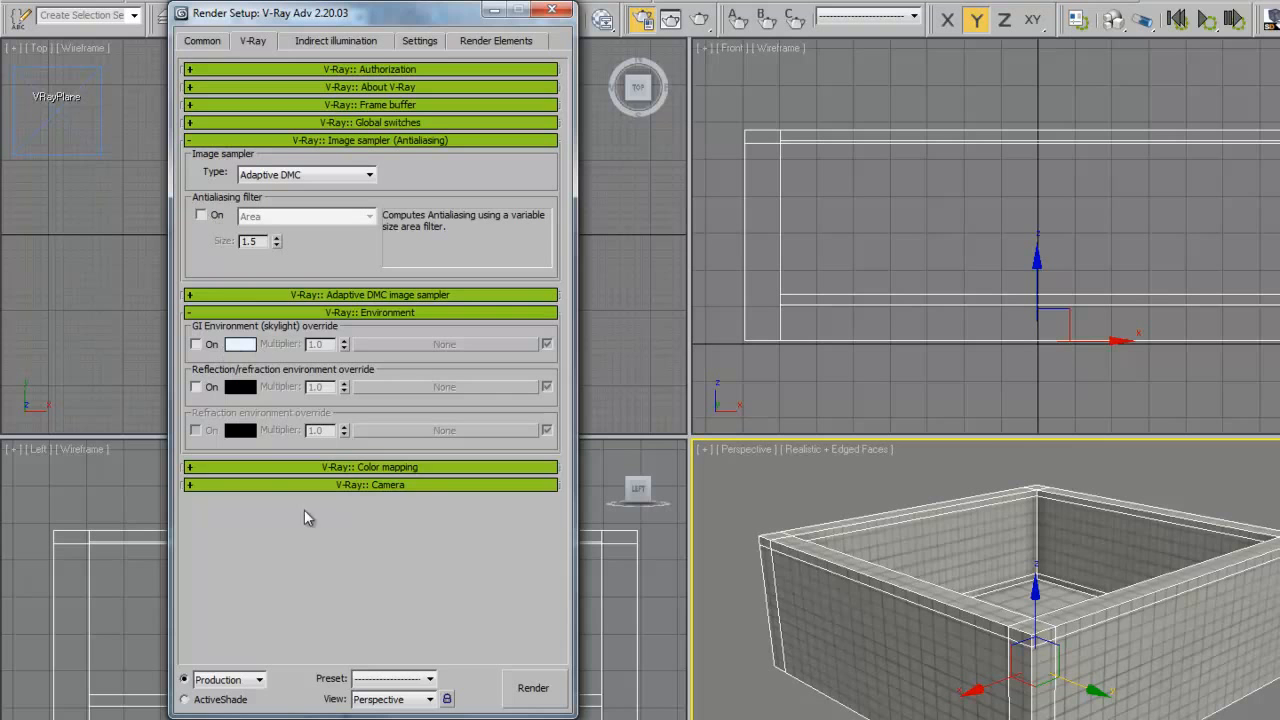
click(400, 467)
click(414, 467)
Turn on global illumination and set the secondary bounces engine to Light cache.
click(338, 41)
click(193, 91)
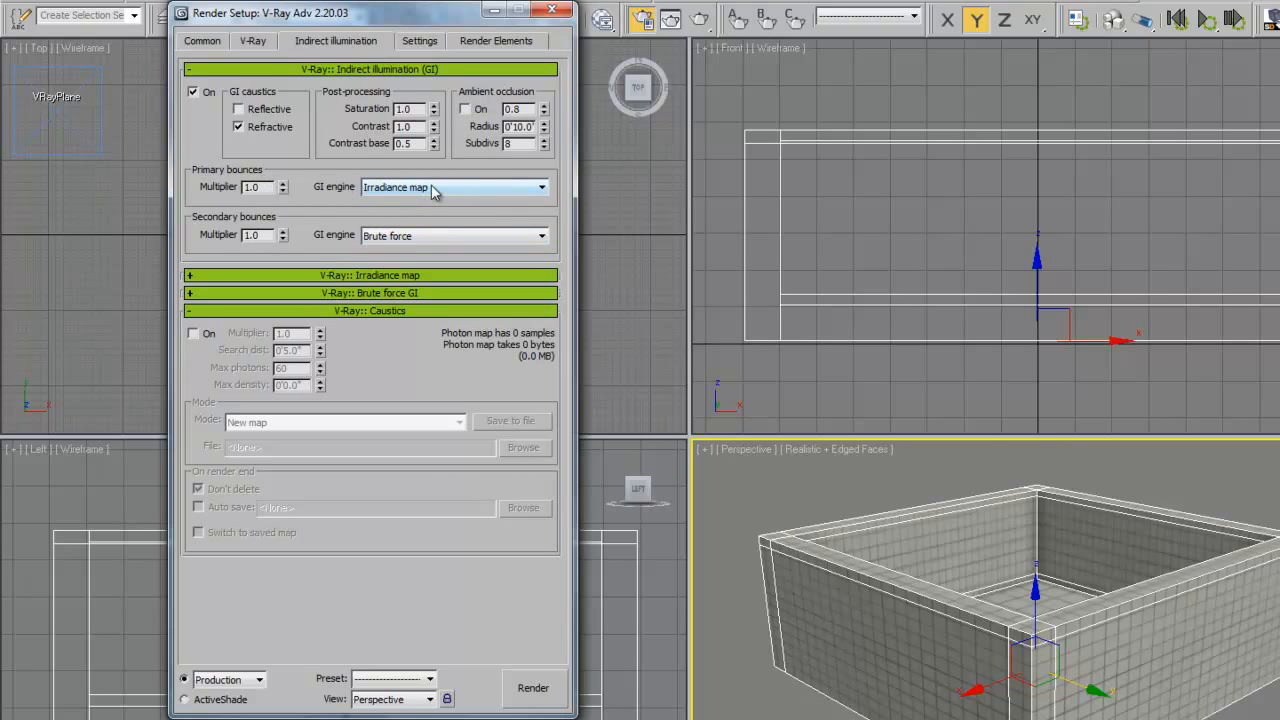
click(440, 236)
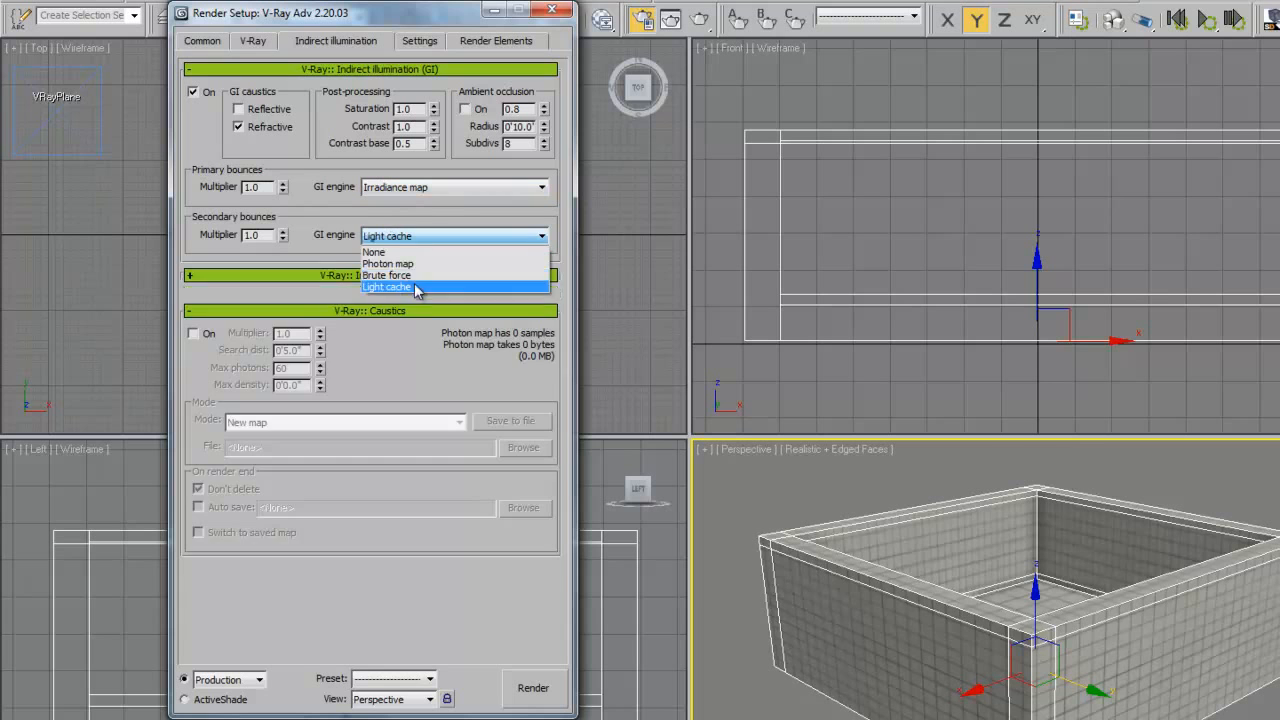
click(418, 285)
Set the irradiance map's built-in preset to Very low.
click(354, 276)
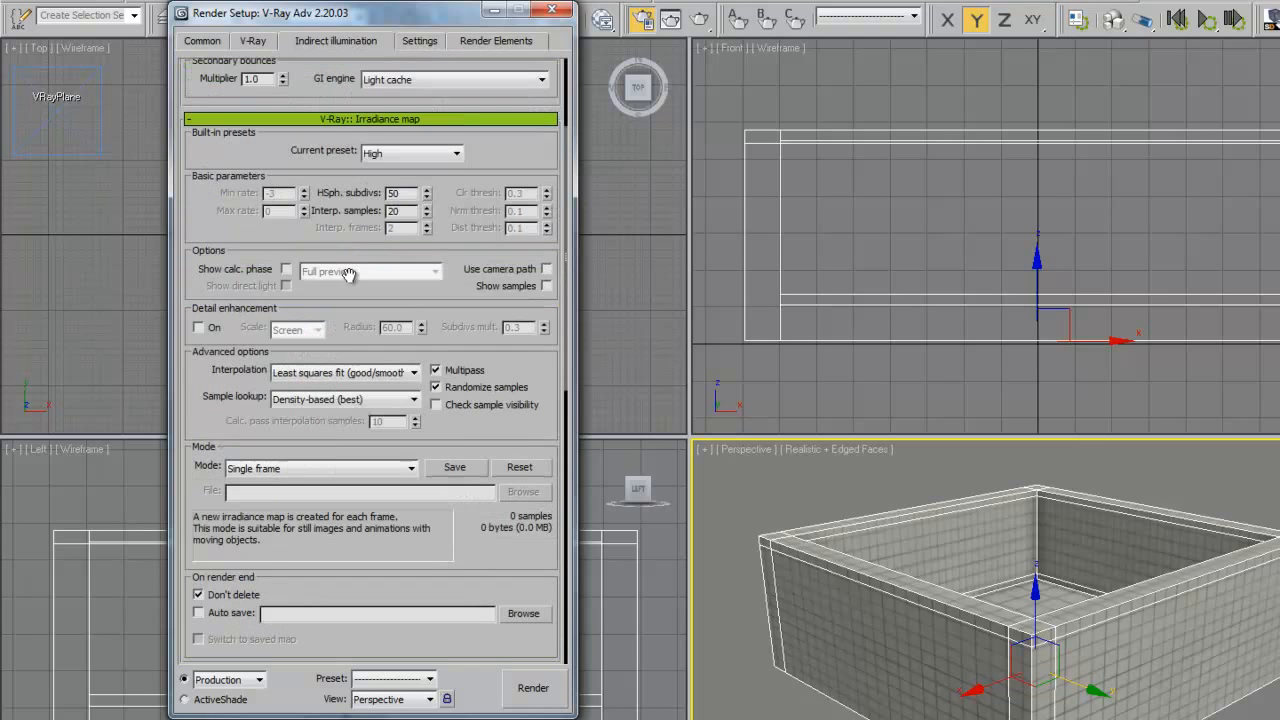
click(410, 153)
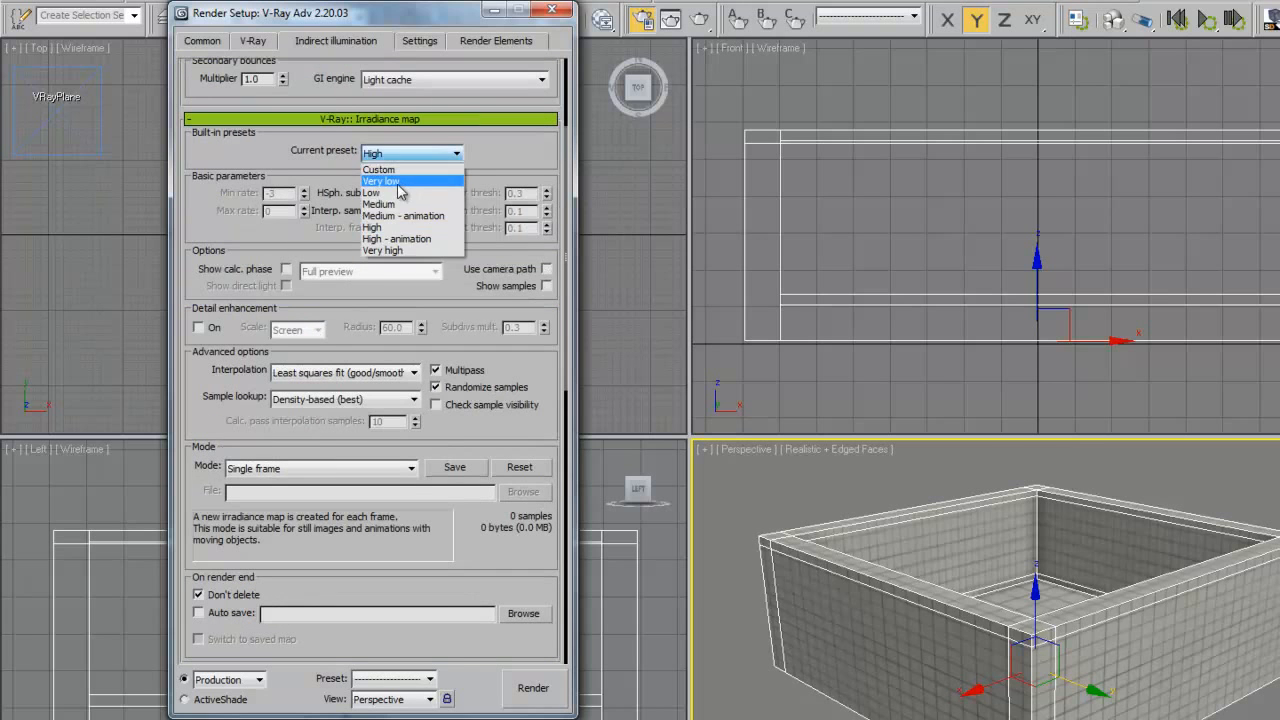
click(405, 176)
click(368, 119)
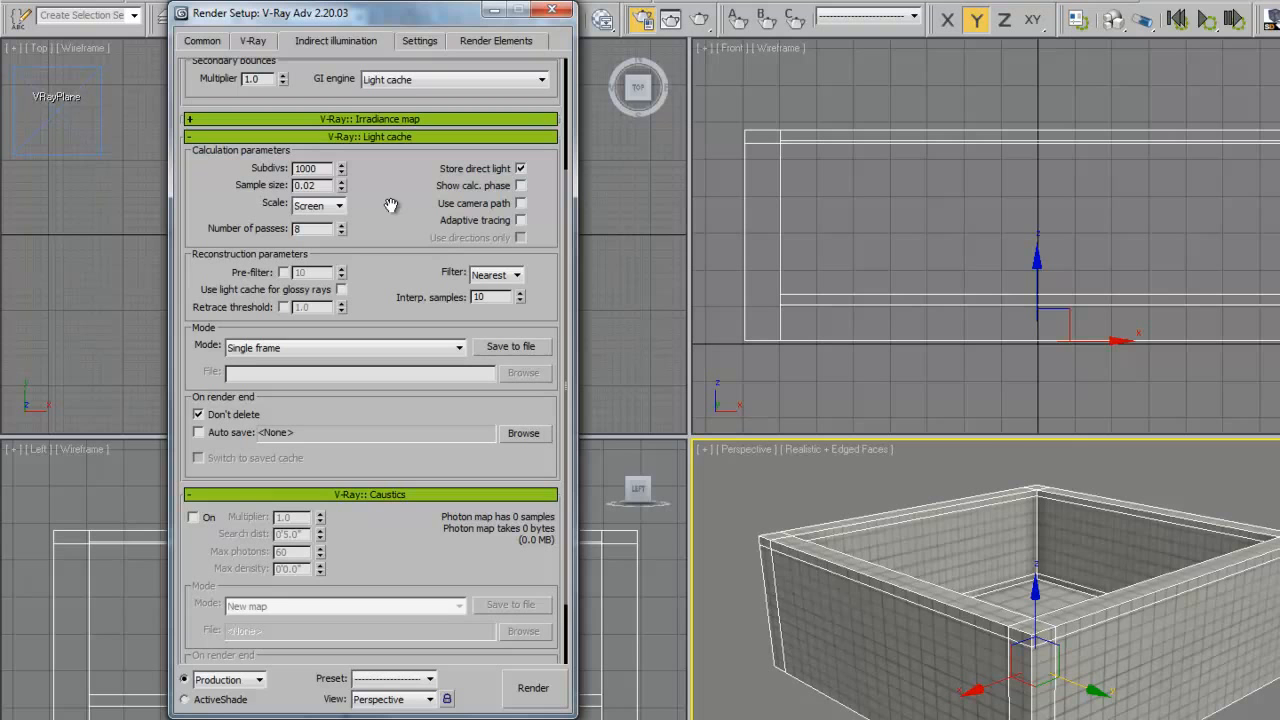
Set the light cache subdivs to 400 and enable showing the calculation phase.
double_click(326, 168)
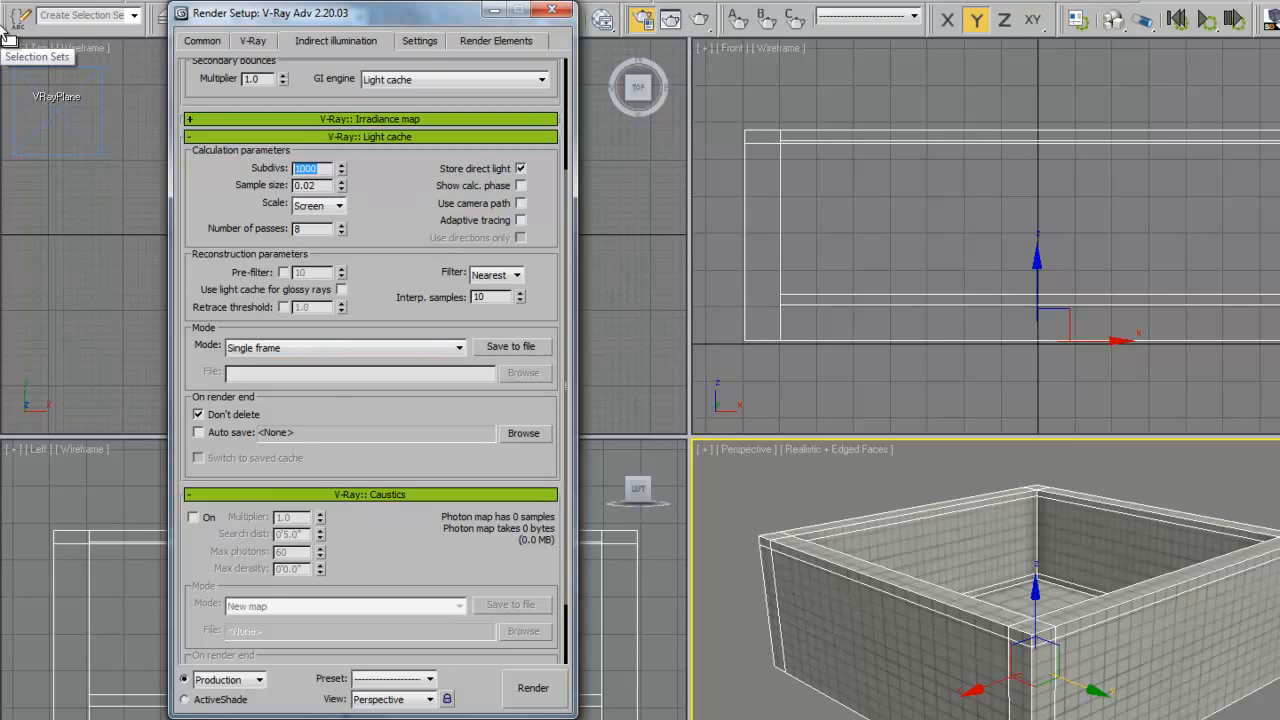
click(520, 185)
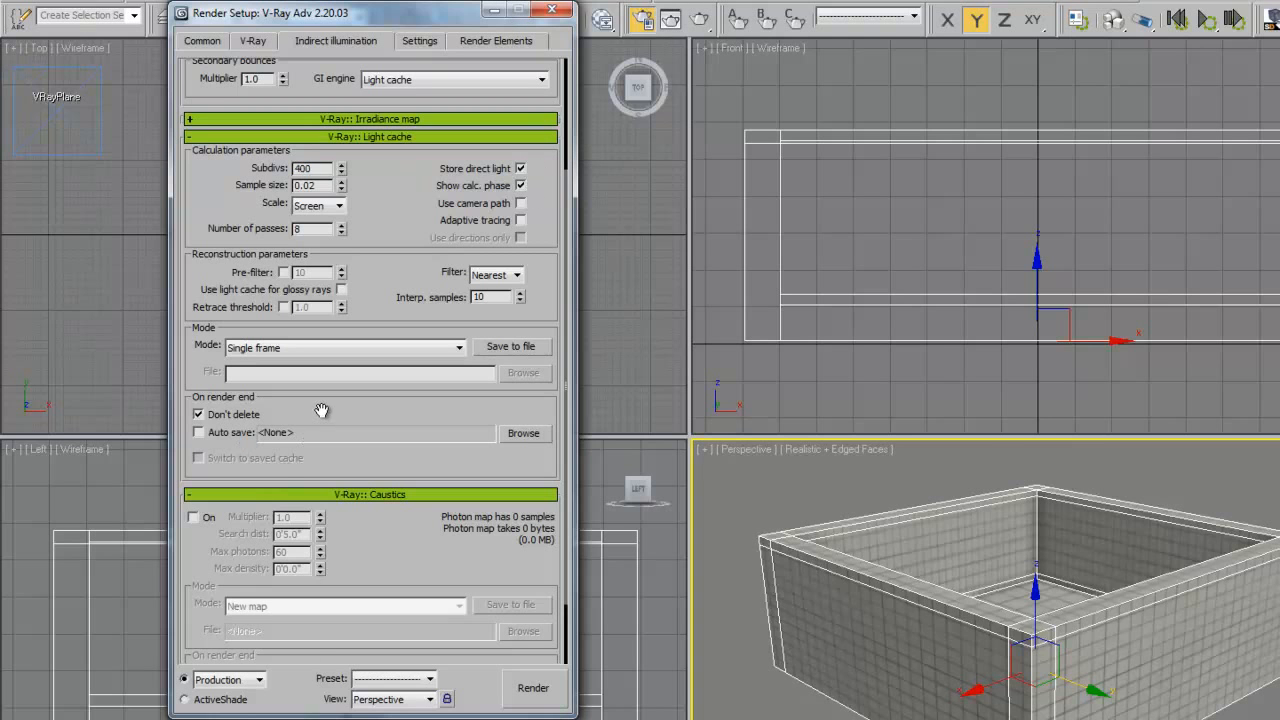
drag(193, 191, 193, 354)
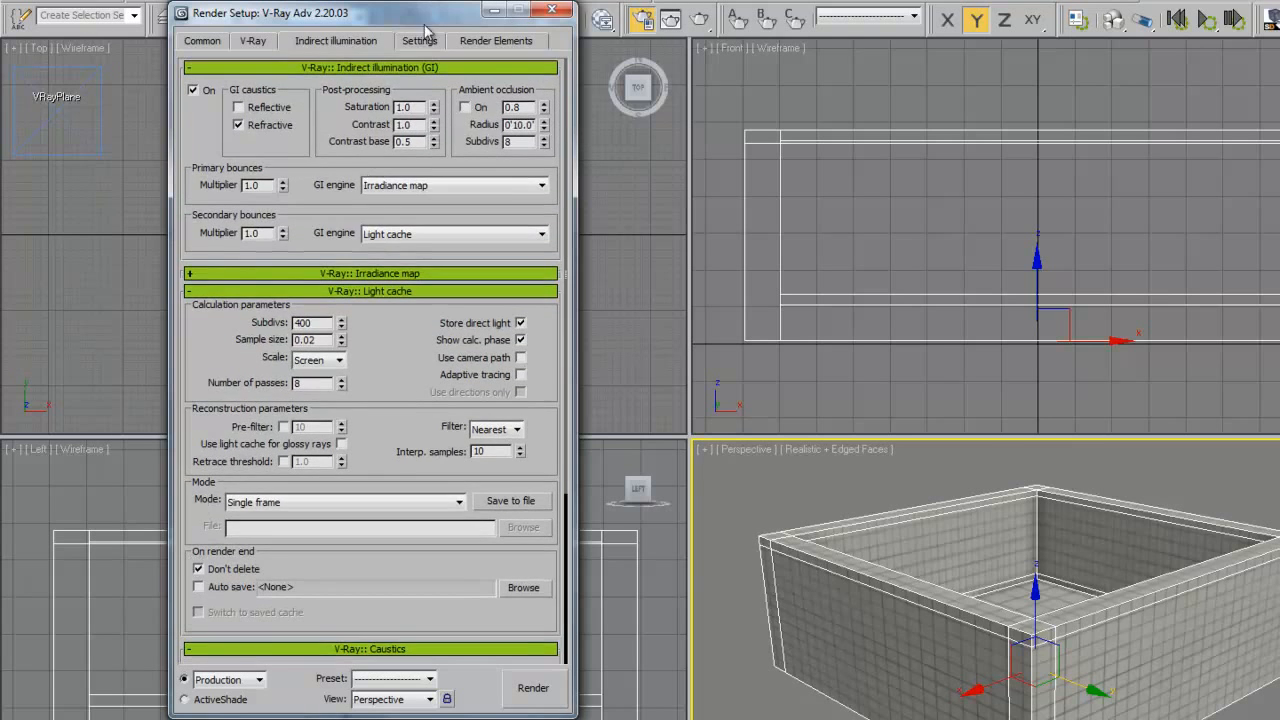
Check the DMC sampler's noise threshold and the render elements settings.
click(420, 40)
double_click(296, 108)
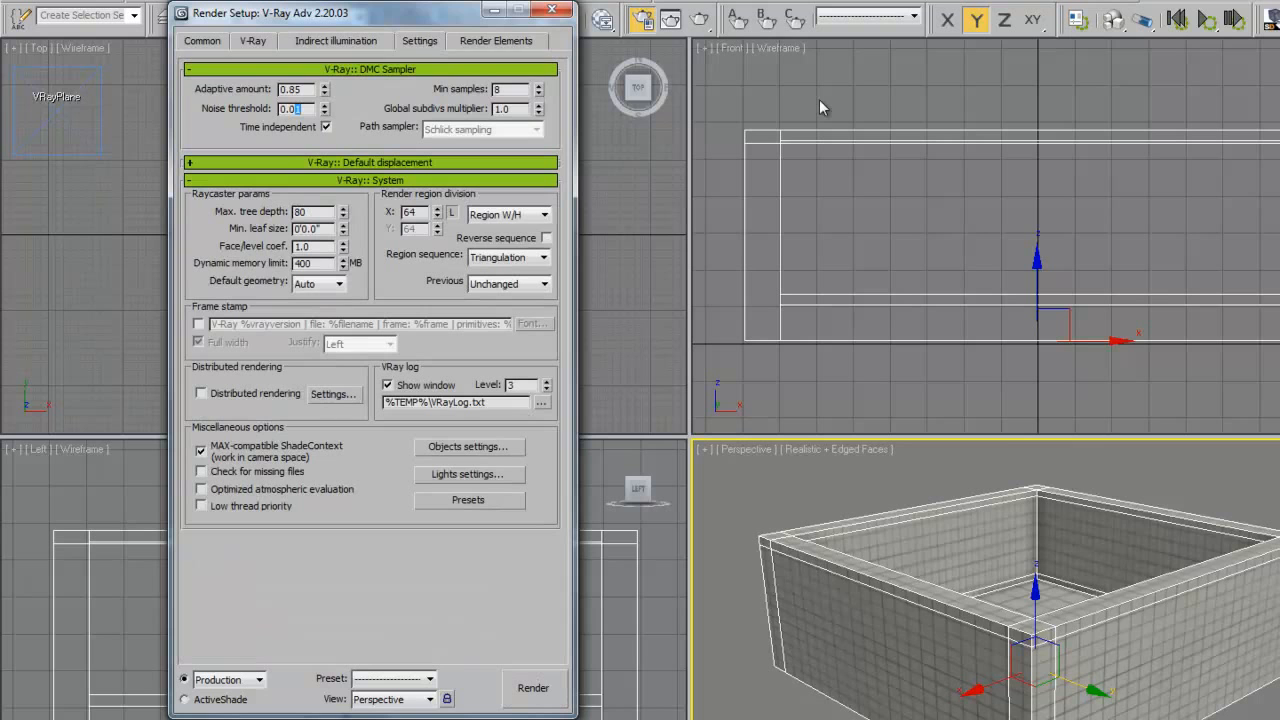
click(482, 42)
Render the perspective view in the V-Ray frame buffer and close the result.
click(252, 41)
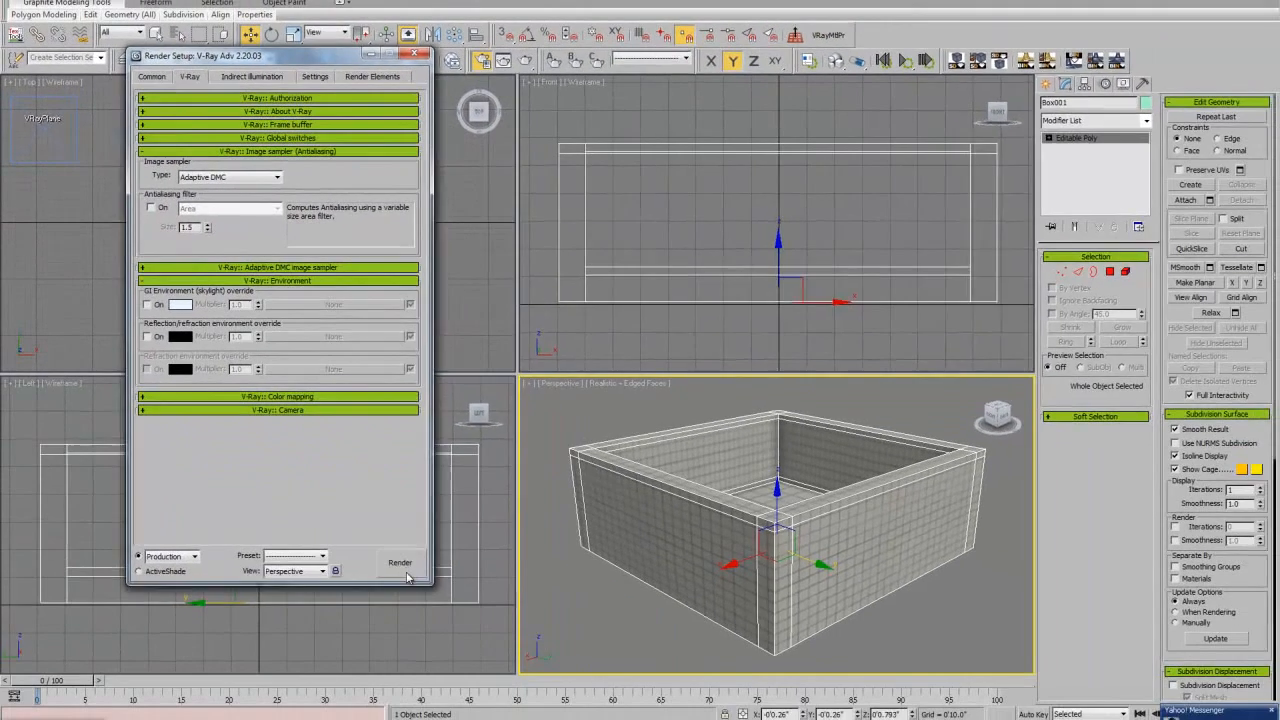
click(457, 616)
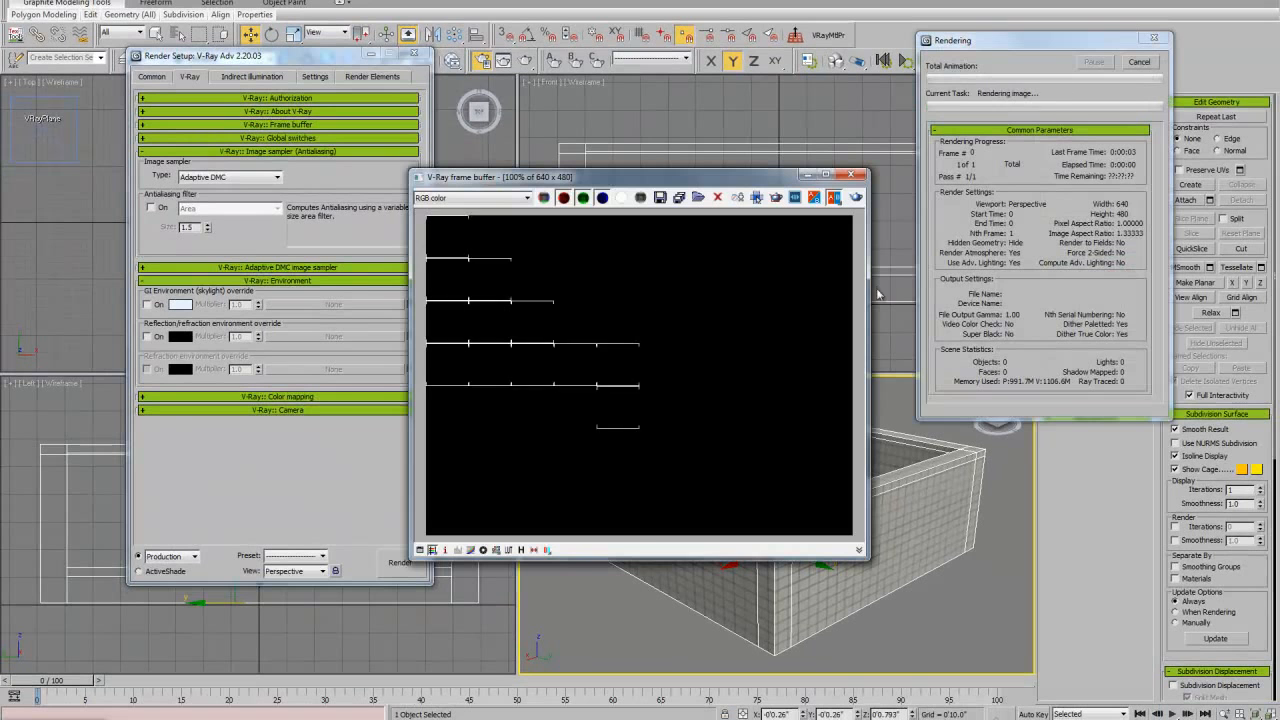
click(622, 198)
click(624, 201)
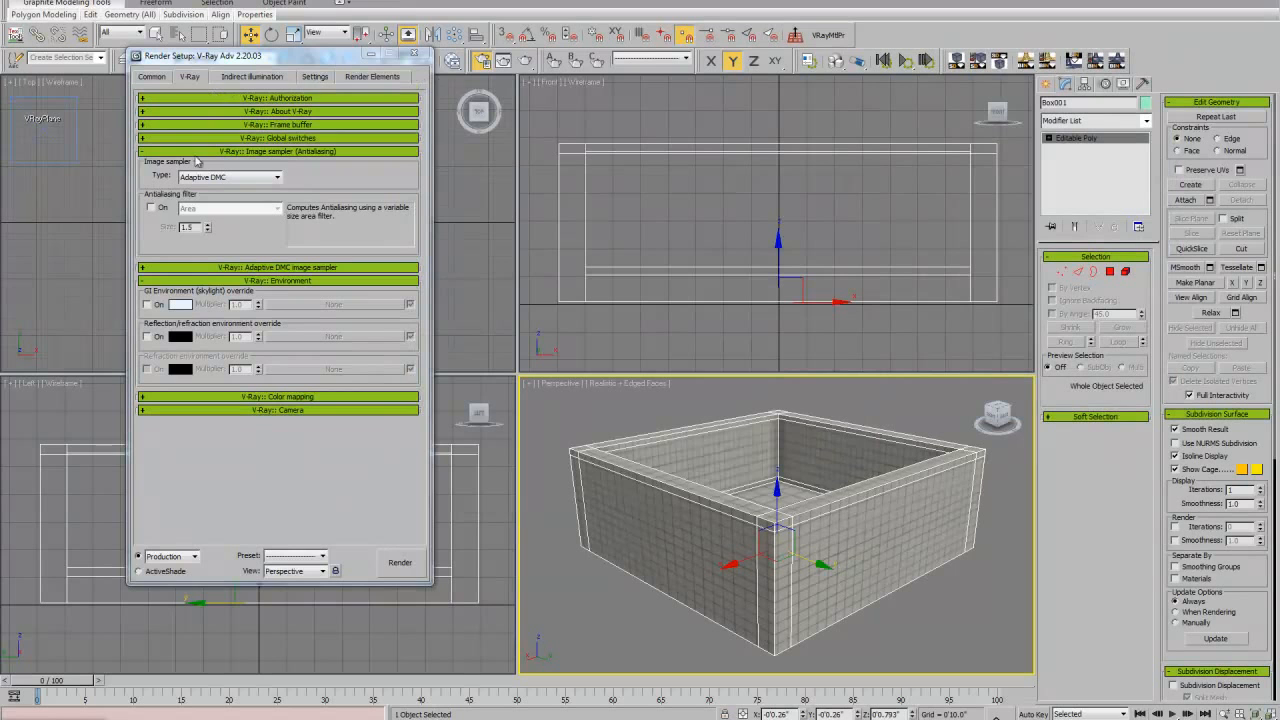
Turn on the Area antialiasing filter for the image sampler and close the render setup.
click(151, 208)
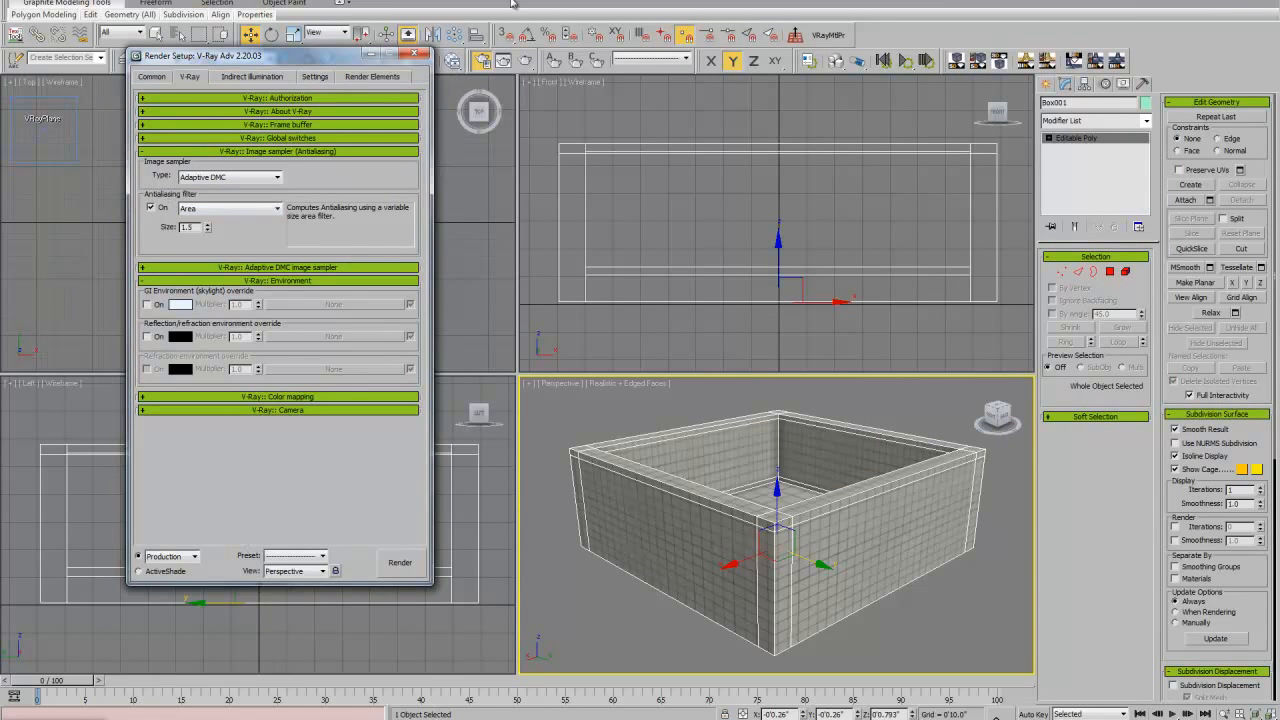
click(414, 53)
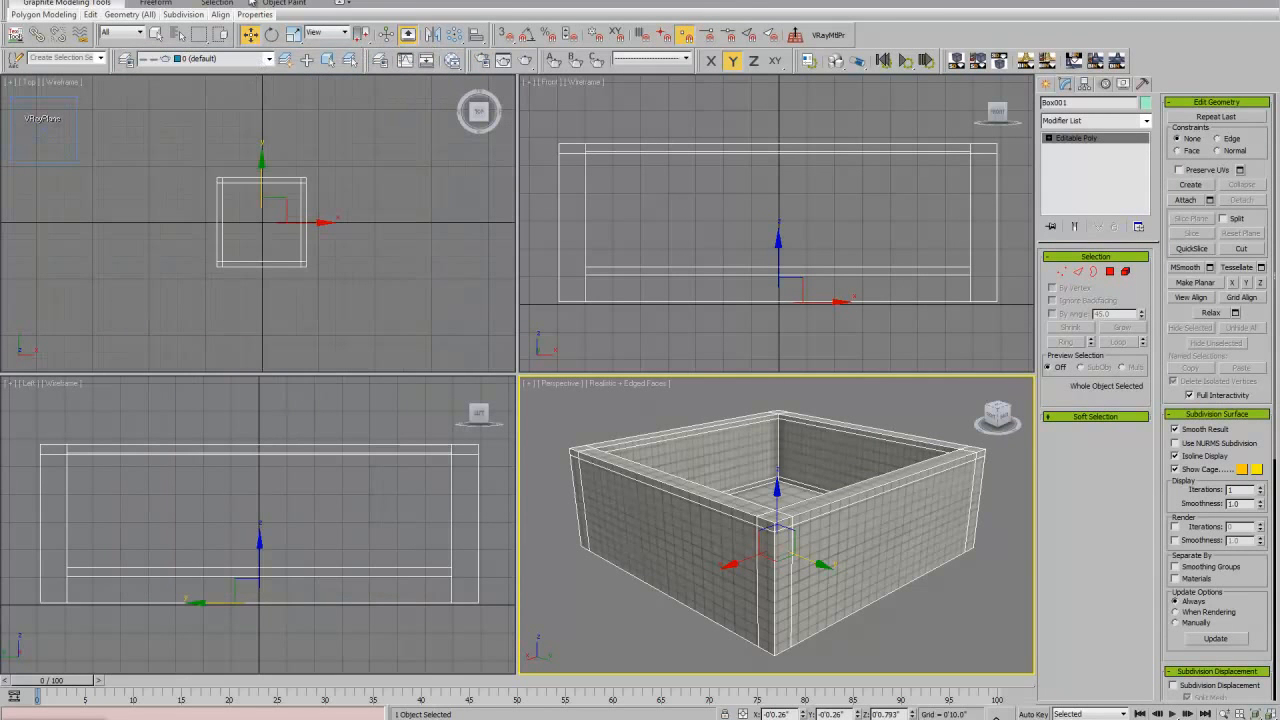
Run the MaxCam_To_PhysCam_1.4.ms script, convert the perspective view to a V-Ray physical camera, and close the converter.
click(491, 1)
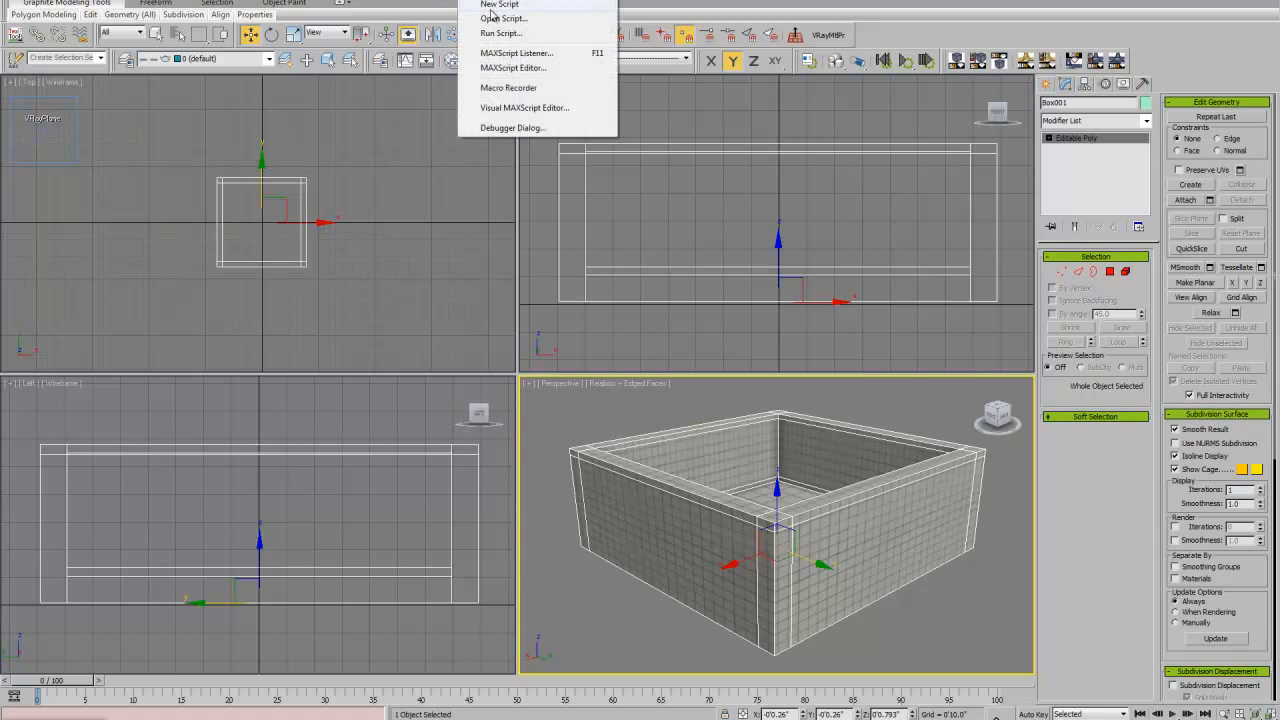
click(500, 34)
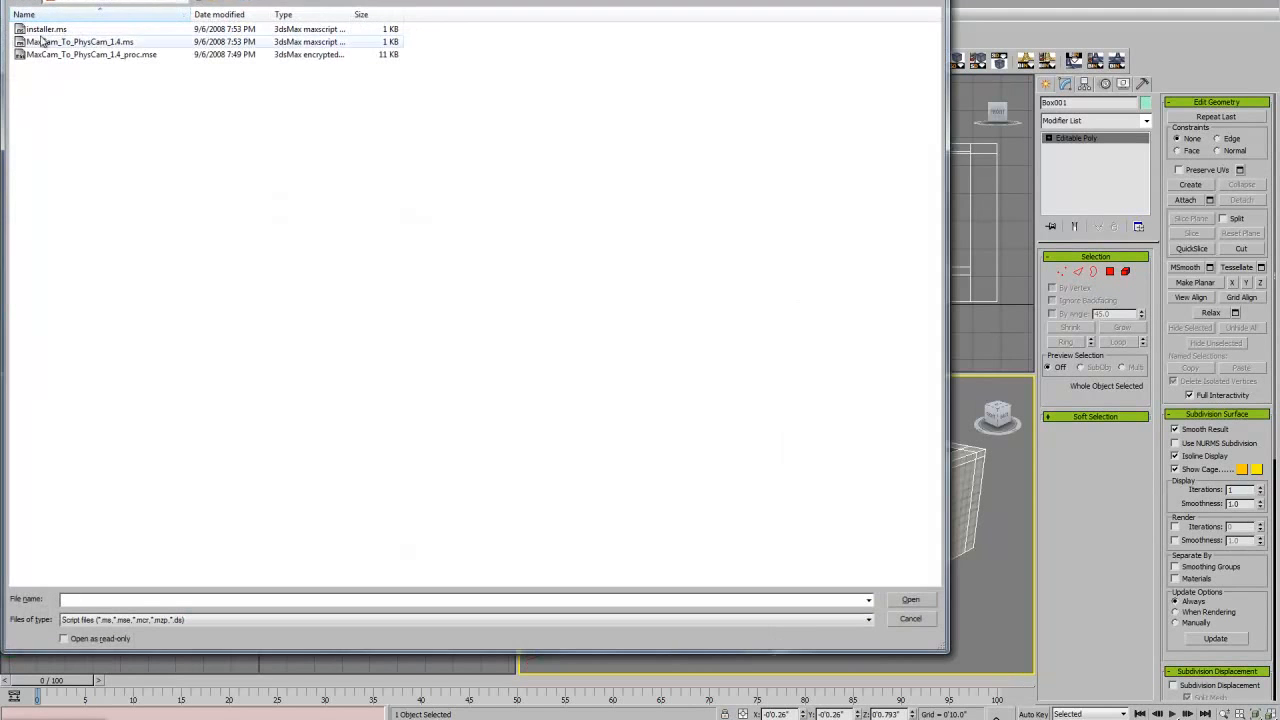
double_click(43, 44)
click(599, 366)
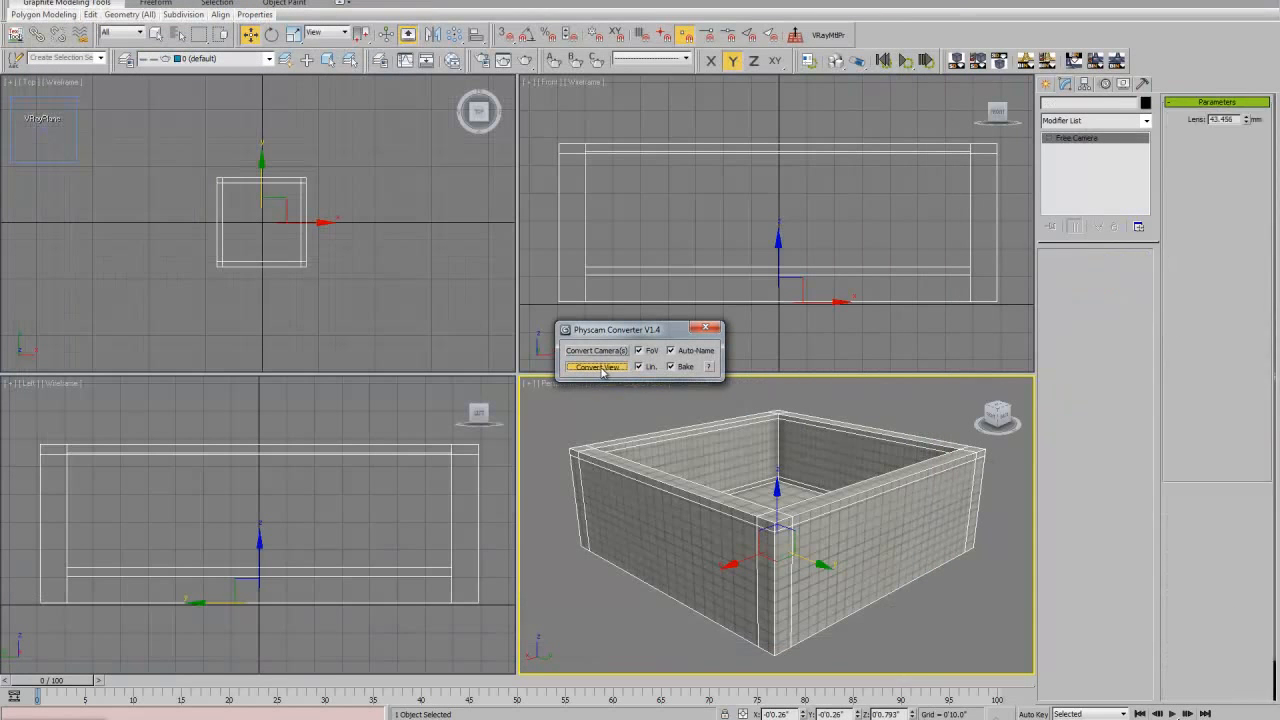
click(706, 327)
Select the V-Ray physical camera and set its white balance to Neutral and shutter speed to 100.
right_click(824, 392)
click(838, 430)
click(392, 102)
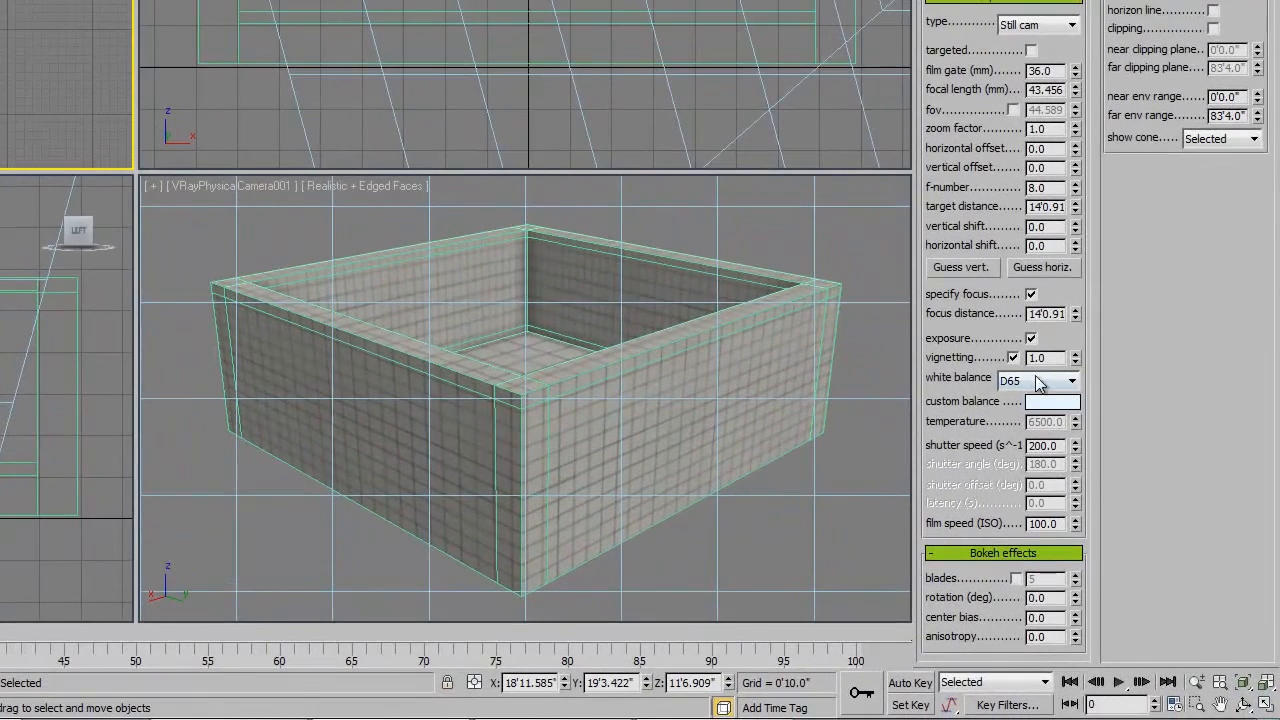
click(1120, 513)
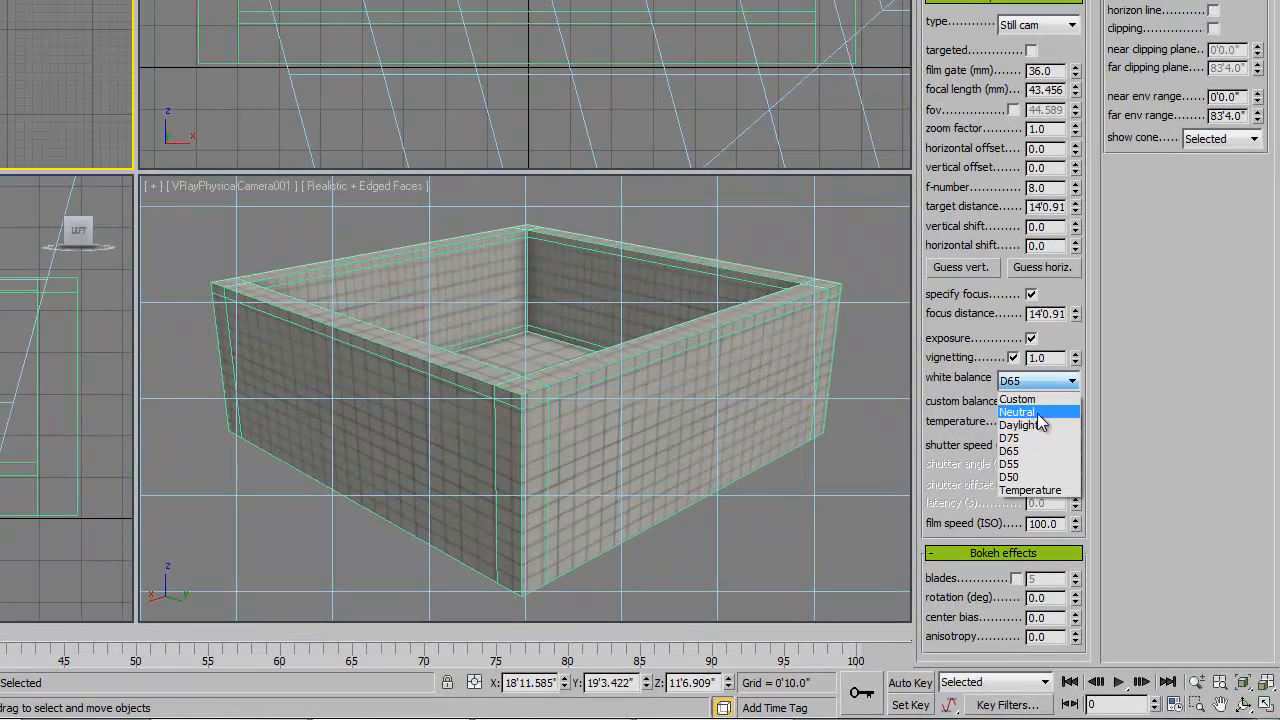
click(1040, 411)
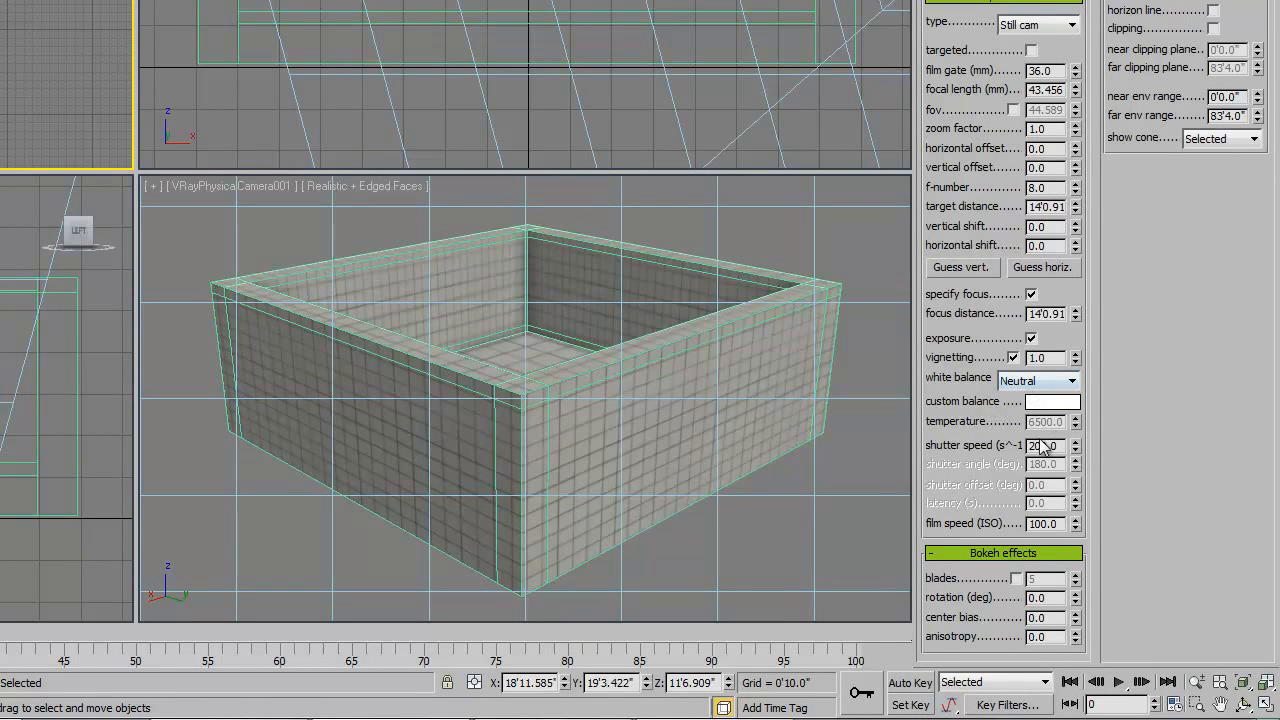
text(10000)
key(Return)
text(100)
key(Return)
Create a VRaySun high above the container in the front view, targeted at its base, and accept adding a VRaySky environment map.
right_click(371, 406)
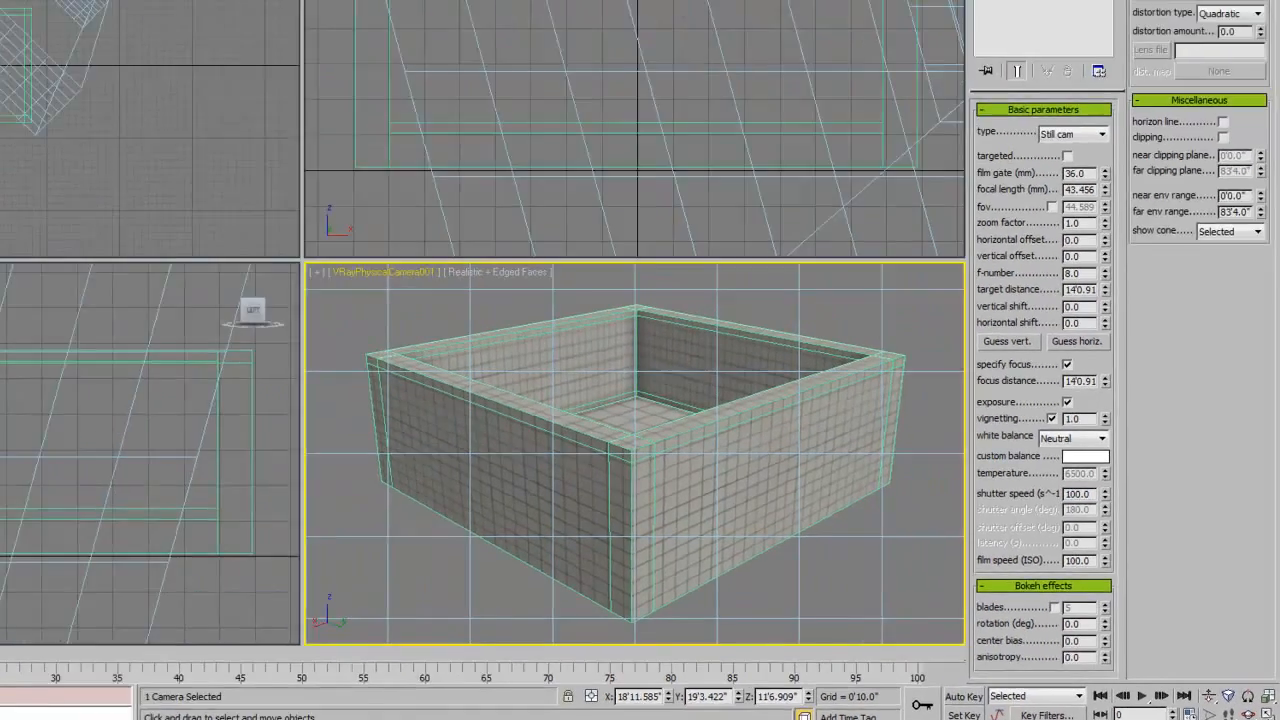
scroll(800, 184, down, 8)
scroll(826, 200, down, 3)
middle_drag(828, 194, 863, 129)
scroll(780, 254, up, 5)
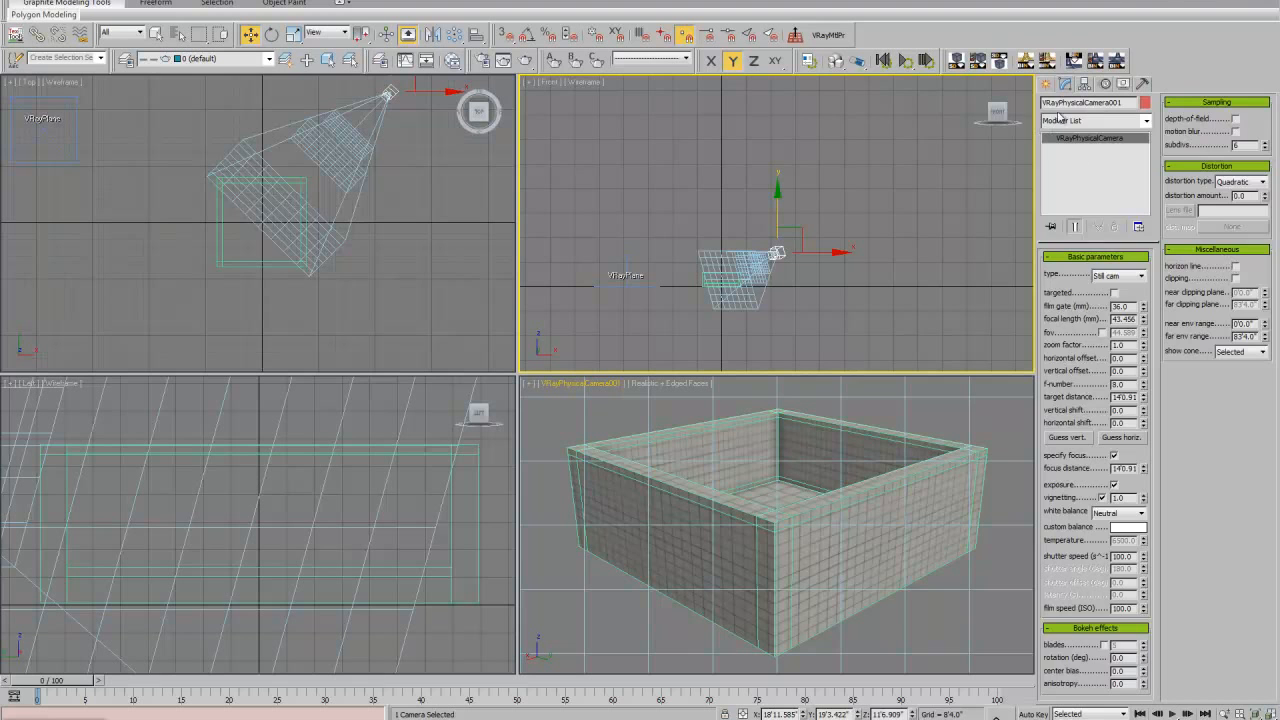
click(1047, 84)
click(1082, 106)
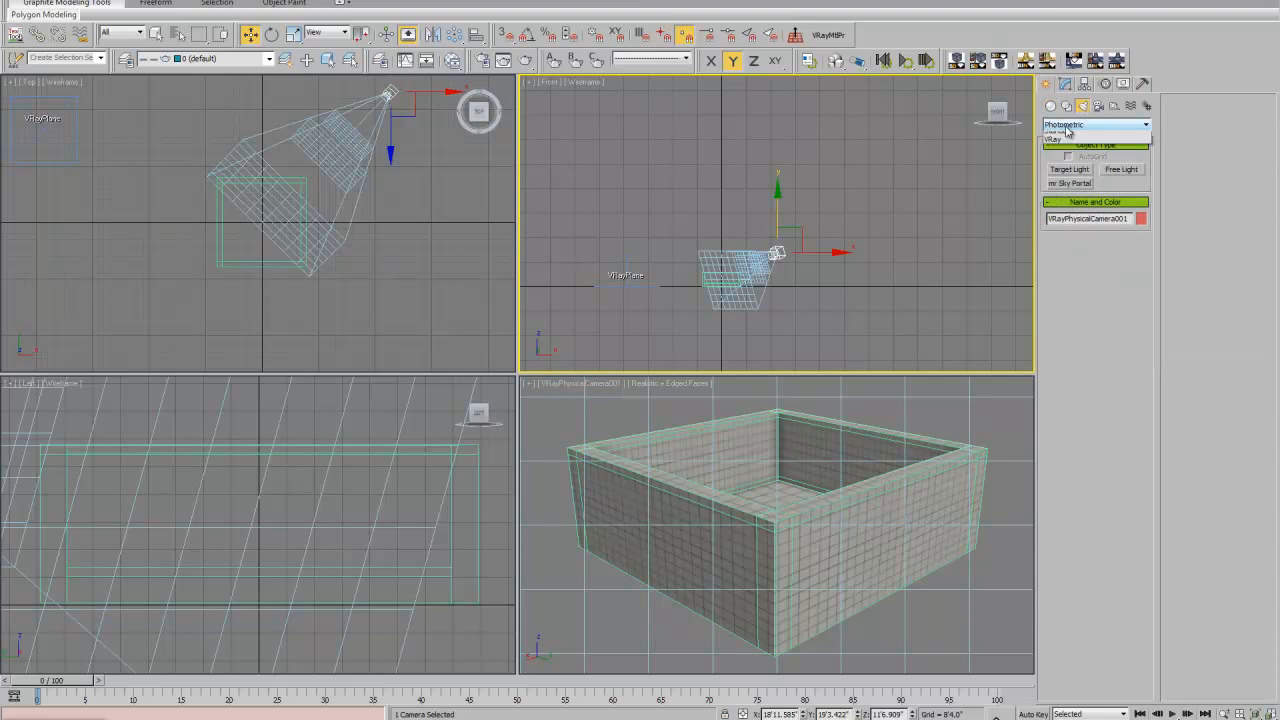
click(1066, 125)
click(1055, 155)
click(1122, 183)
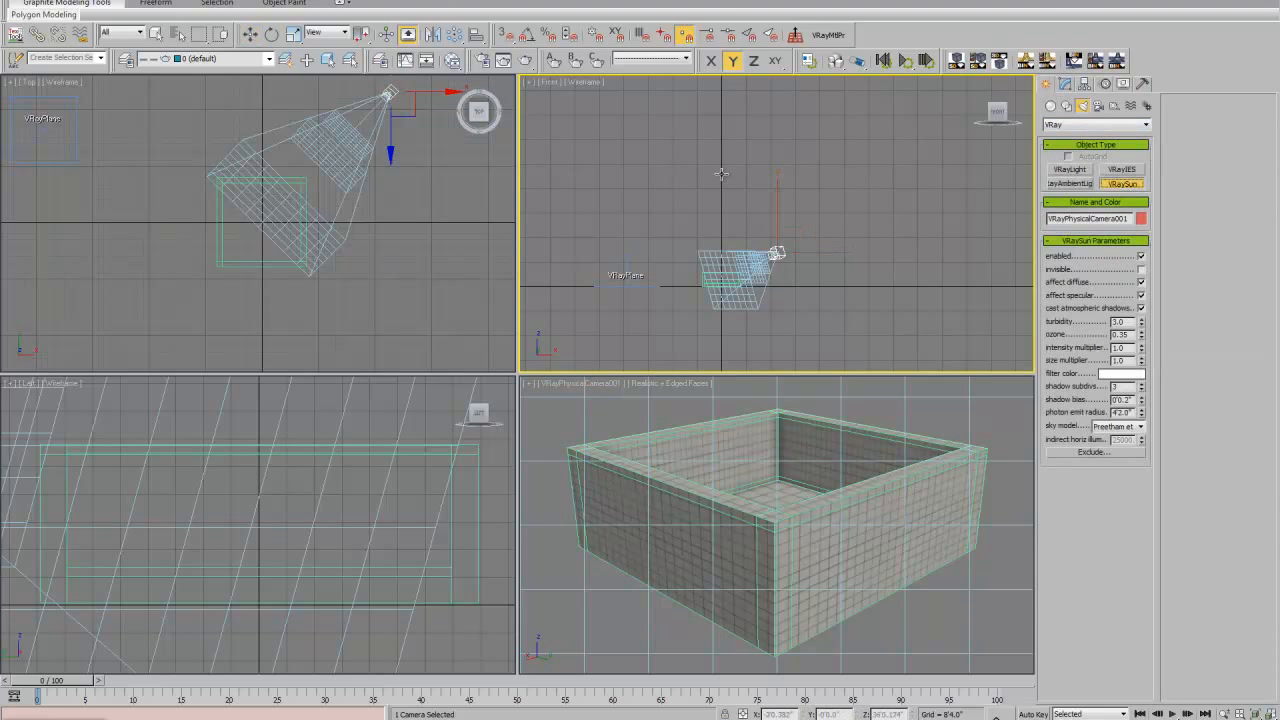
drag(722, 108, 722, 287)
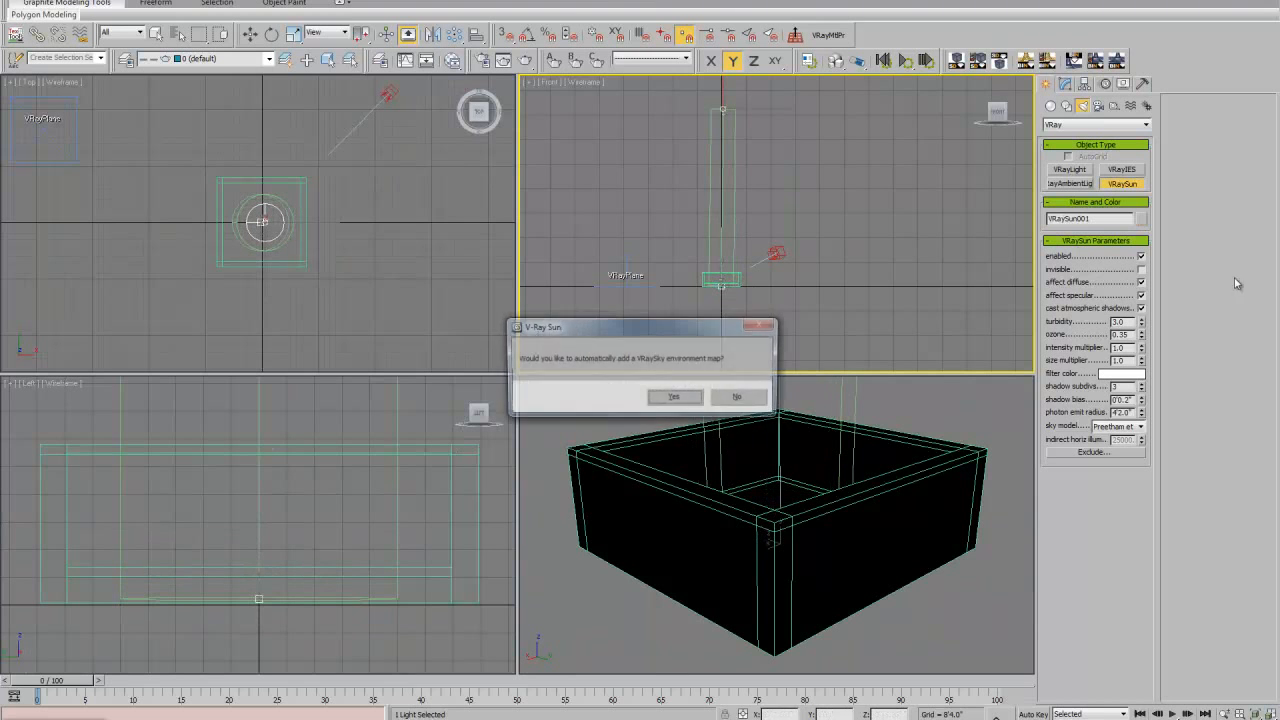
click(676, 398)
Select the sun and set its intensity multiplier to 0.2, size multiplier to 7.08 and shadow subdivs to 12.
right_click(900, 414)
right_click(900, 414)
click(921, 414)
right_click(774, 134)
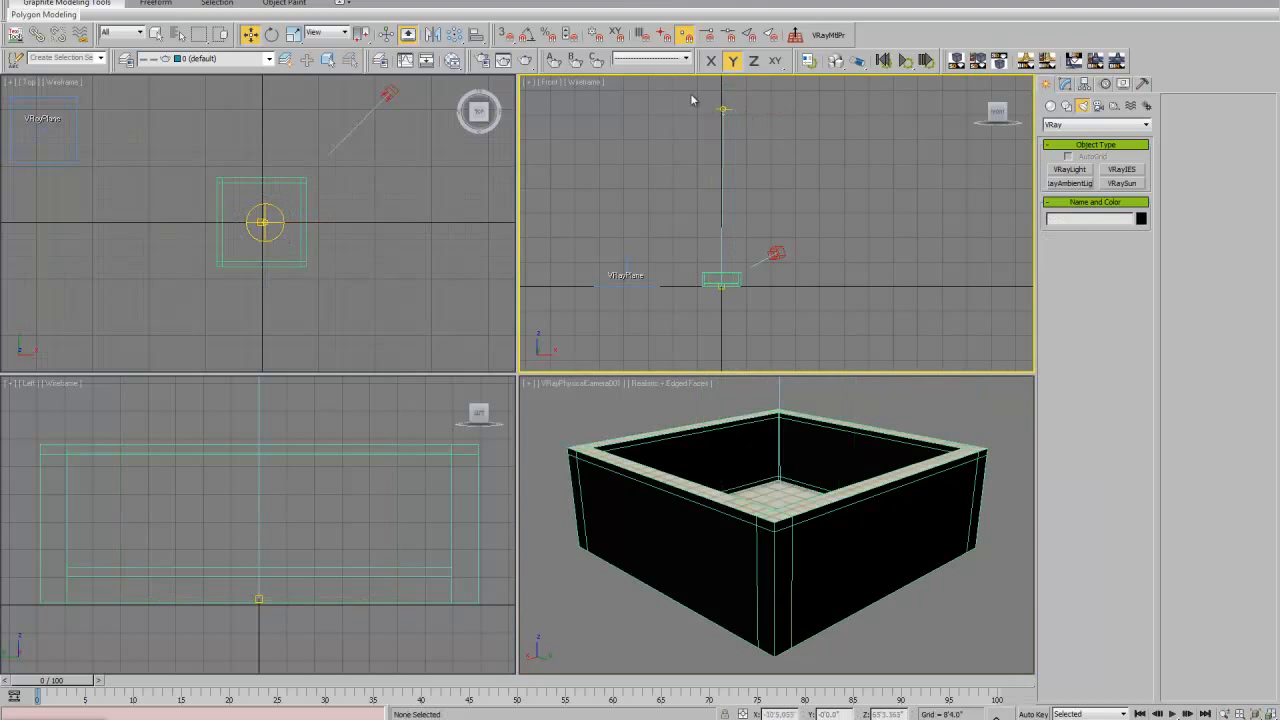
click(1064, 84)
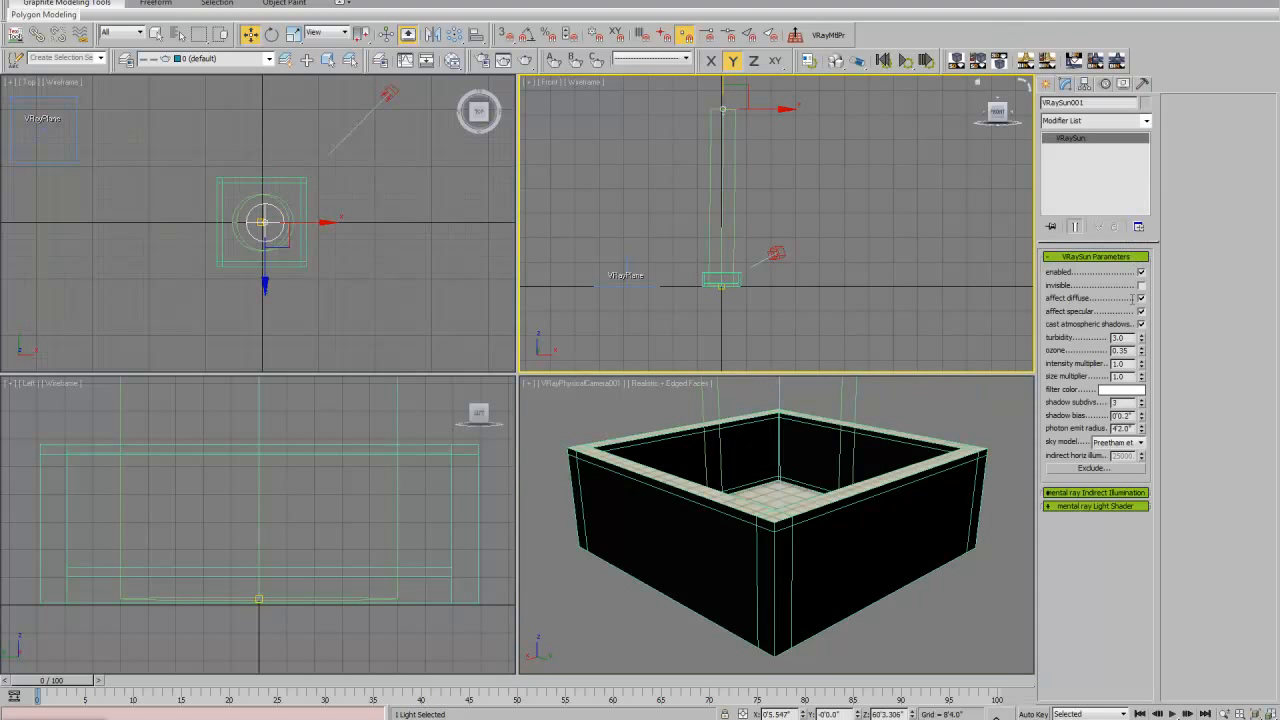
double_click(1124, 364)
drag(1143, 380, 1137, 22)
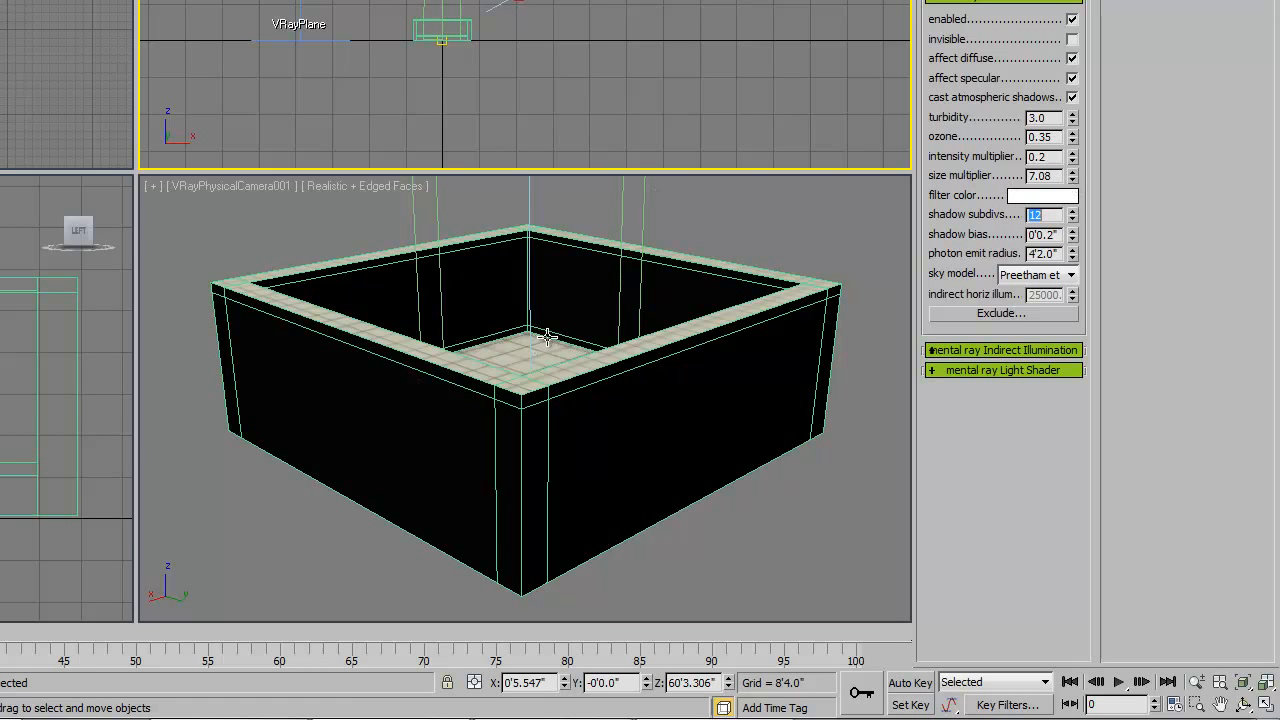
Render the physical camera view to check the sun lighting and close the frame buffer.
right_click(471, 336)
key(shift+q)
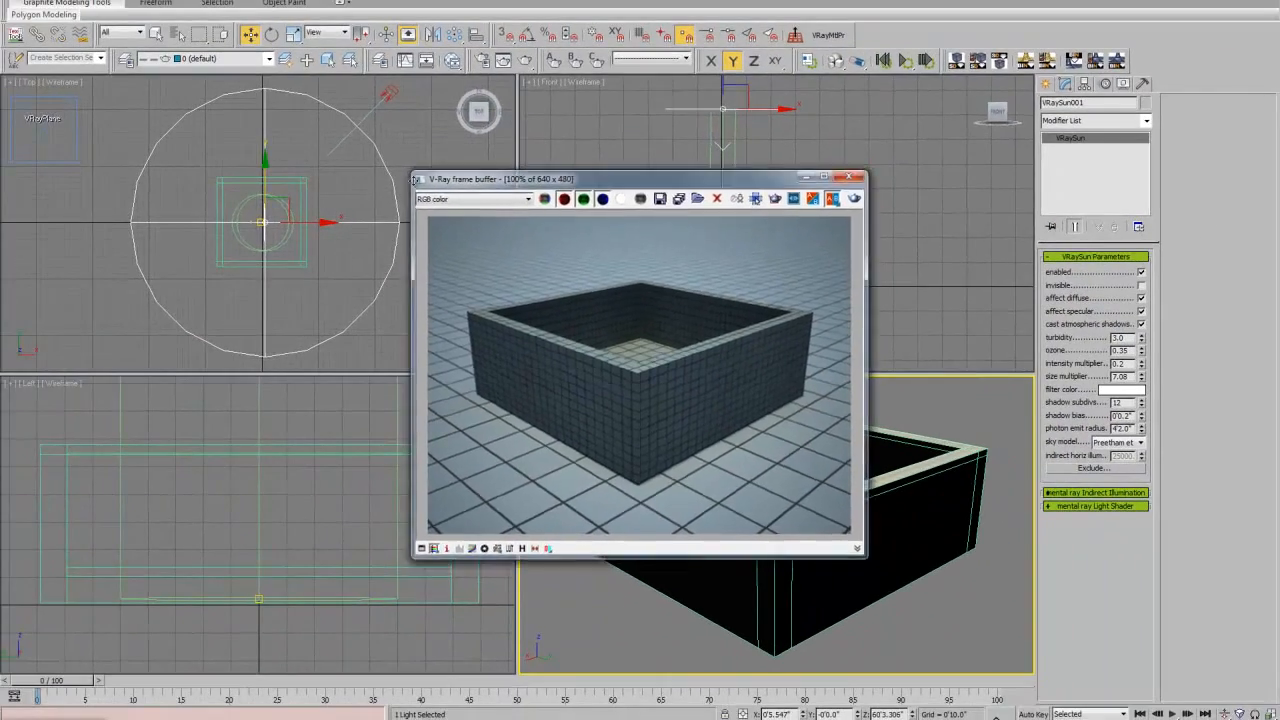
click(941, 90)
Draw a plane about 12'4.8" by 12'3.5" over the container in the top view.
scroll(391, 206, up, 5)
click(211, 8)
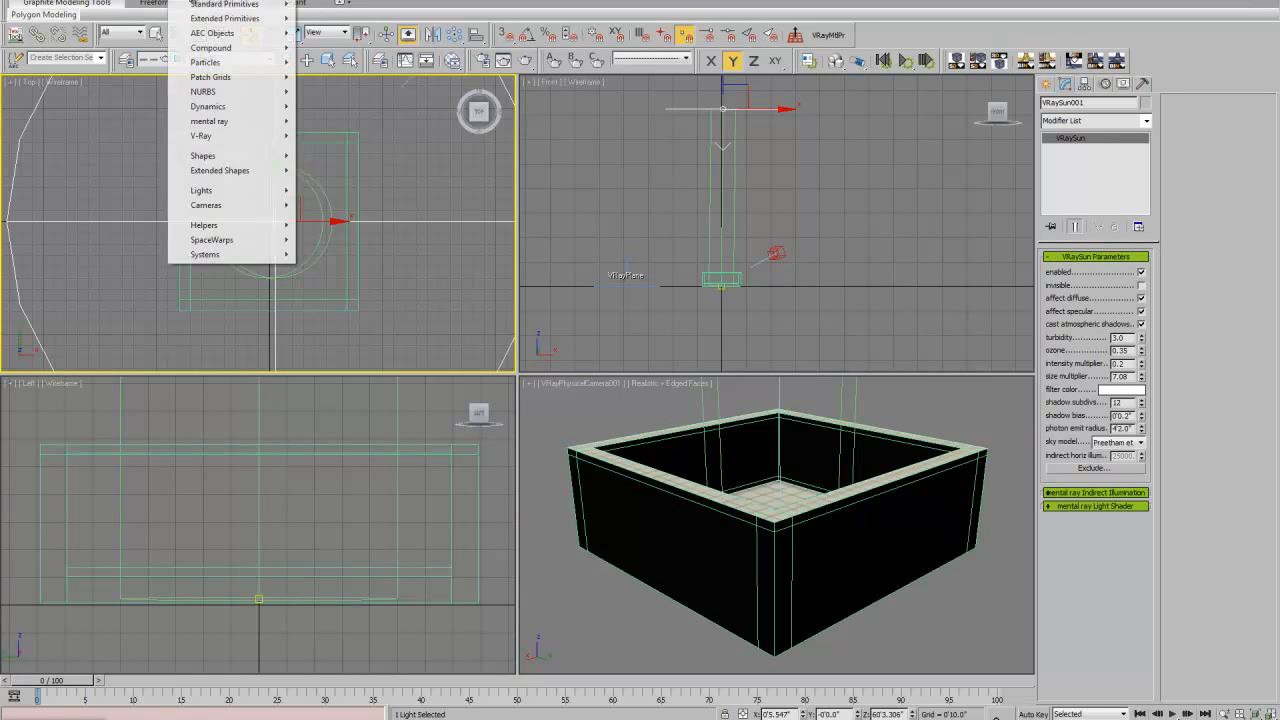
click(104, 136)
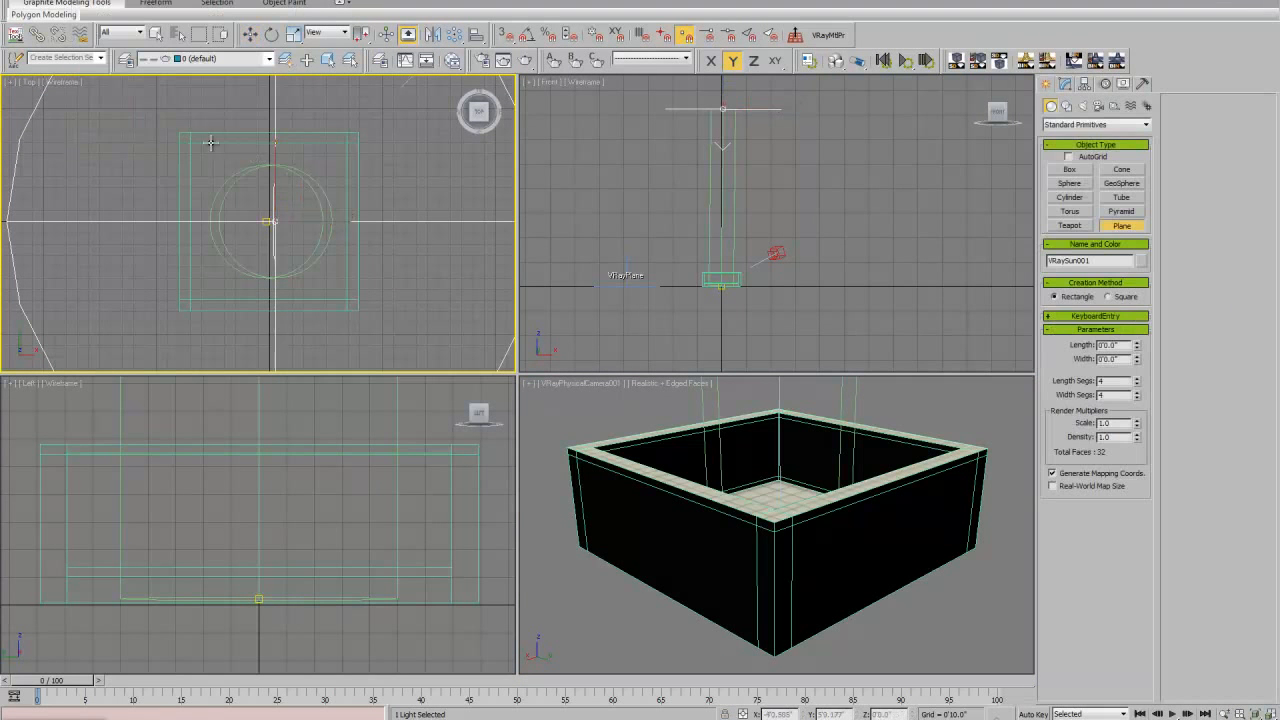
drag(182, 137, 353, 305)
Raise the plane vertically to just below the container's rim as the water surface.
right_click(914, 563)
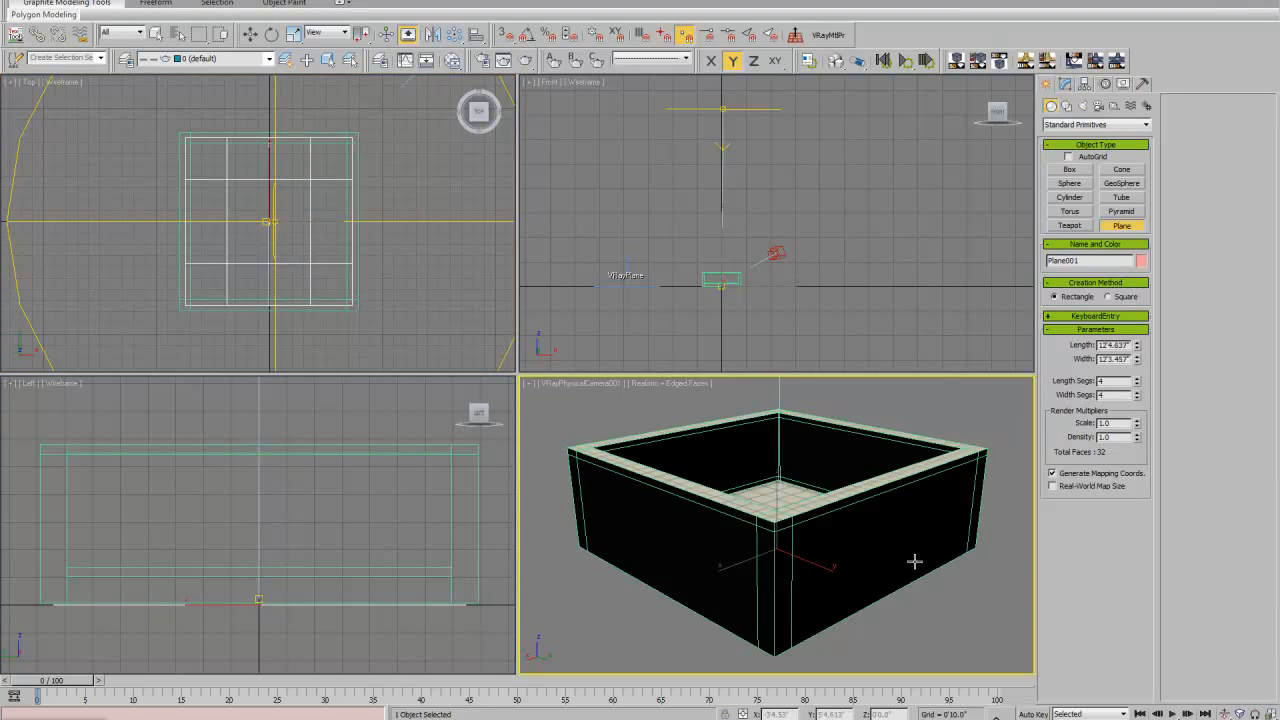
key(w)
drag(777, 498, 777, 458)
Reframe the physical camera to look down on the raised plane from a higher angle, then test render the view.
key(Up)
mouse_move(765, 519)
mouse_down()
mouse_move(769, 531)
mouse_move(776, 518)
mouse_up()
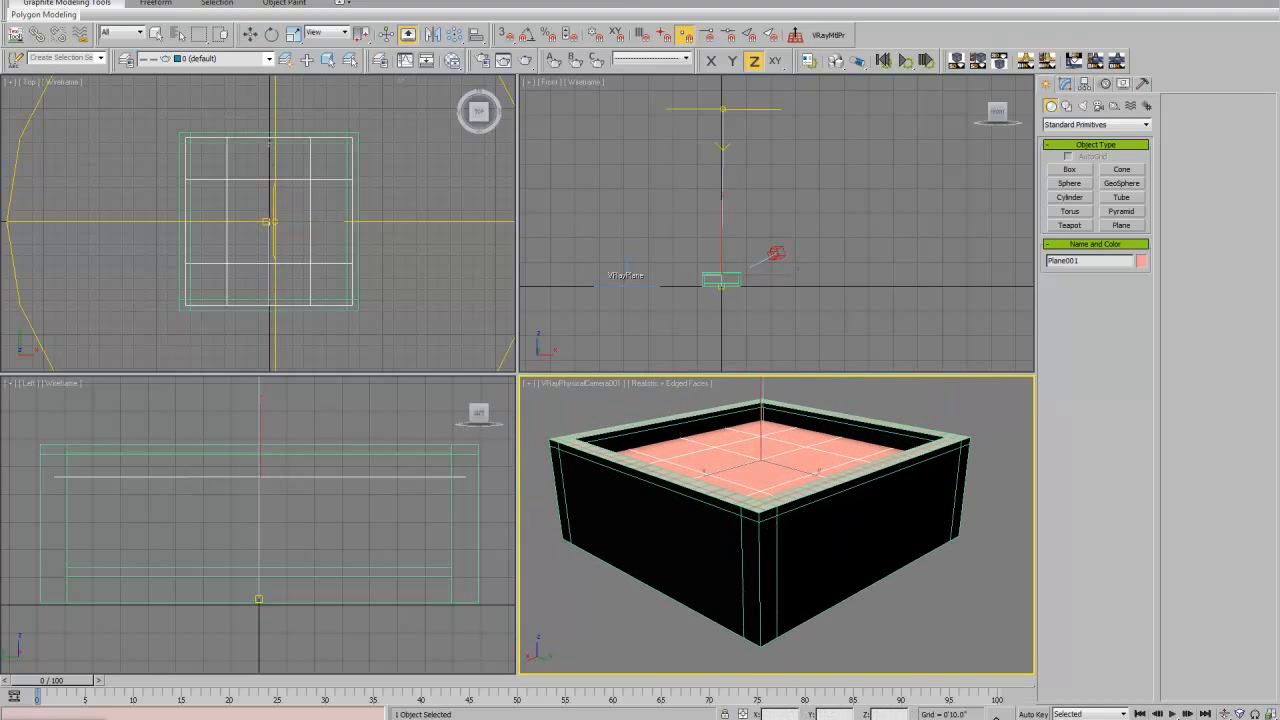
alt+middle_drag(749, 509, 806, 550)
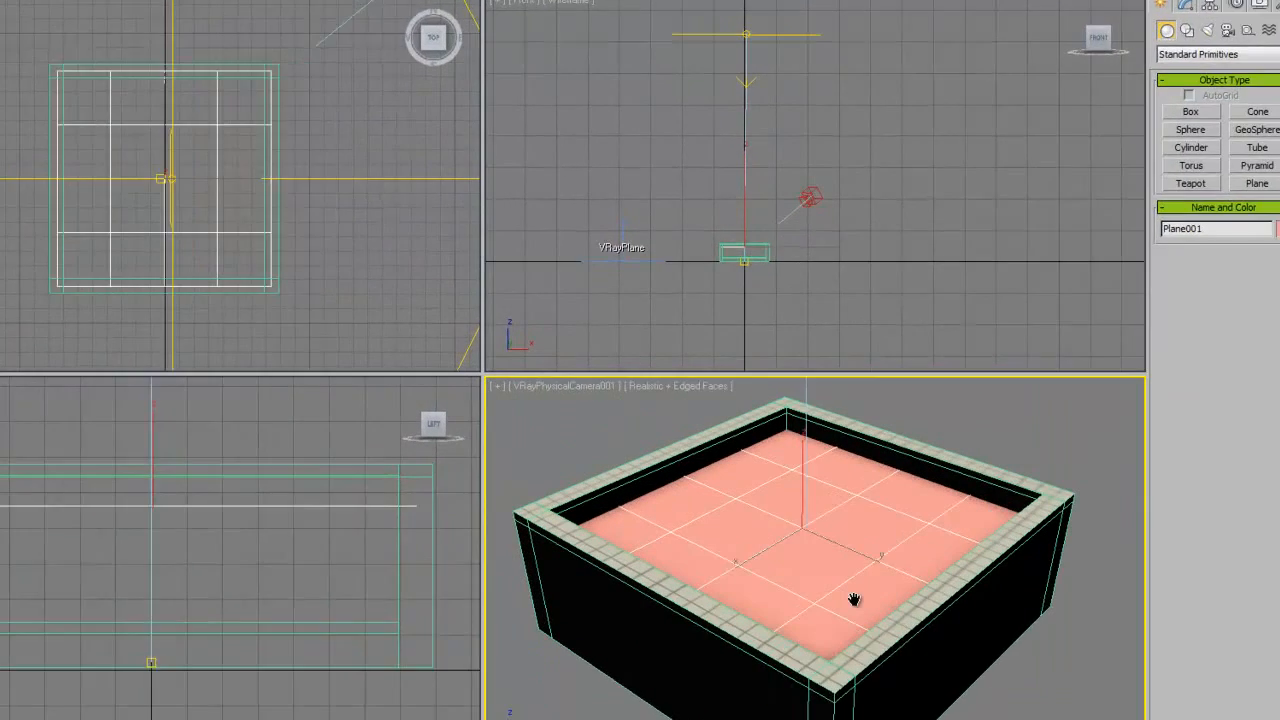
middle_drag(854, 600, 870, 548)
key(w)
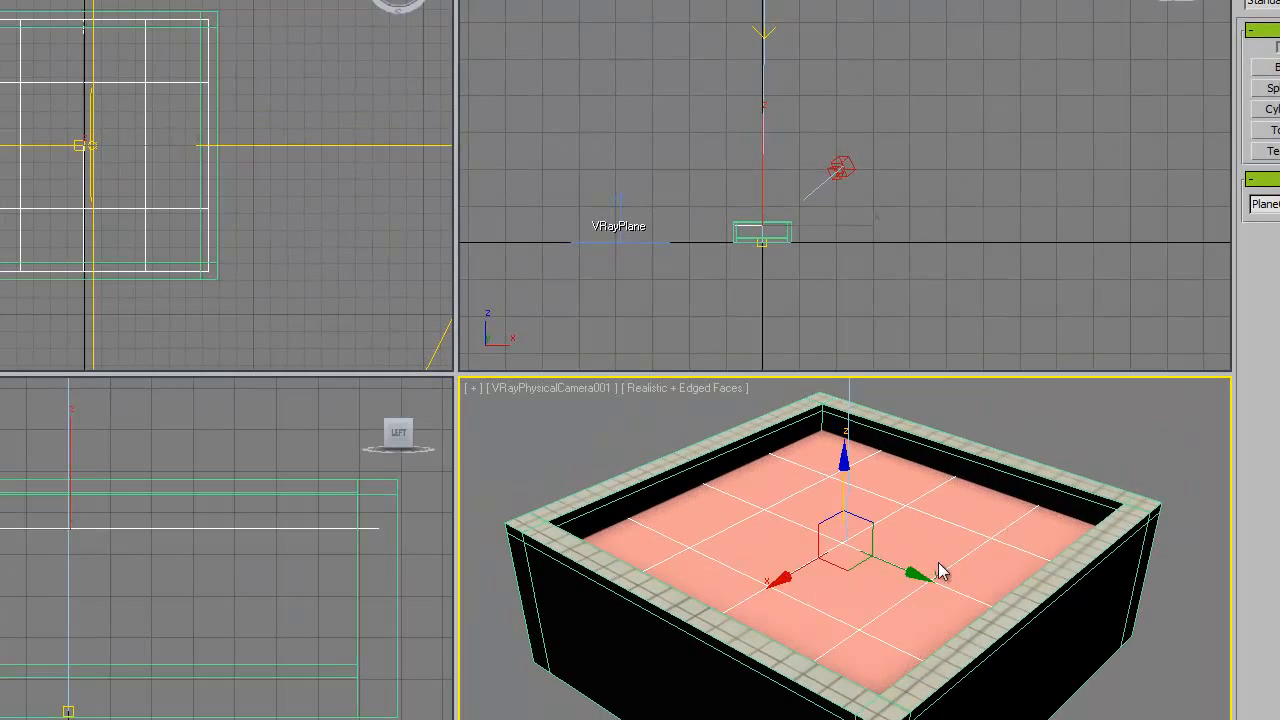
right_click(940, 570)
key(shift+q)
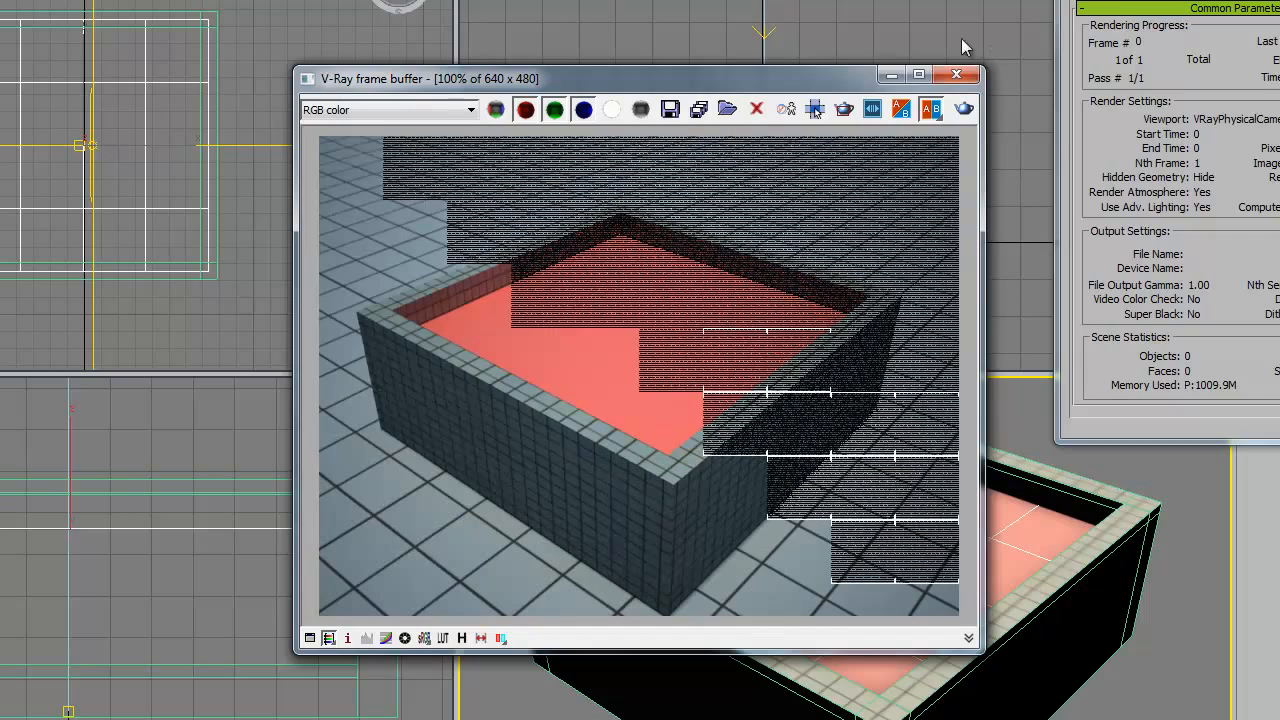
click(956, 74)
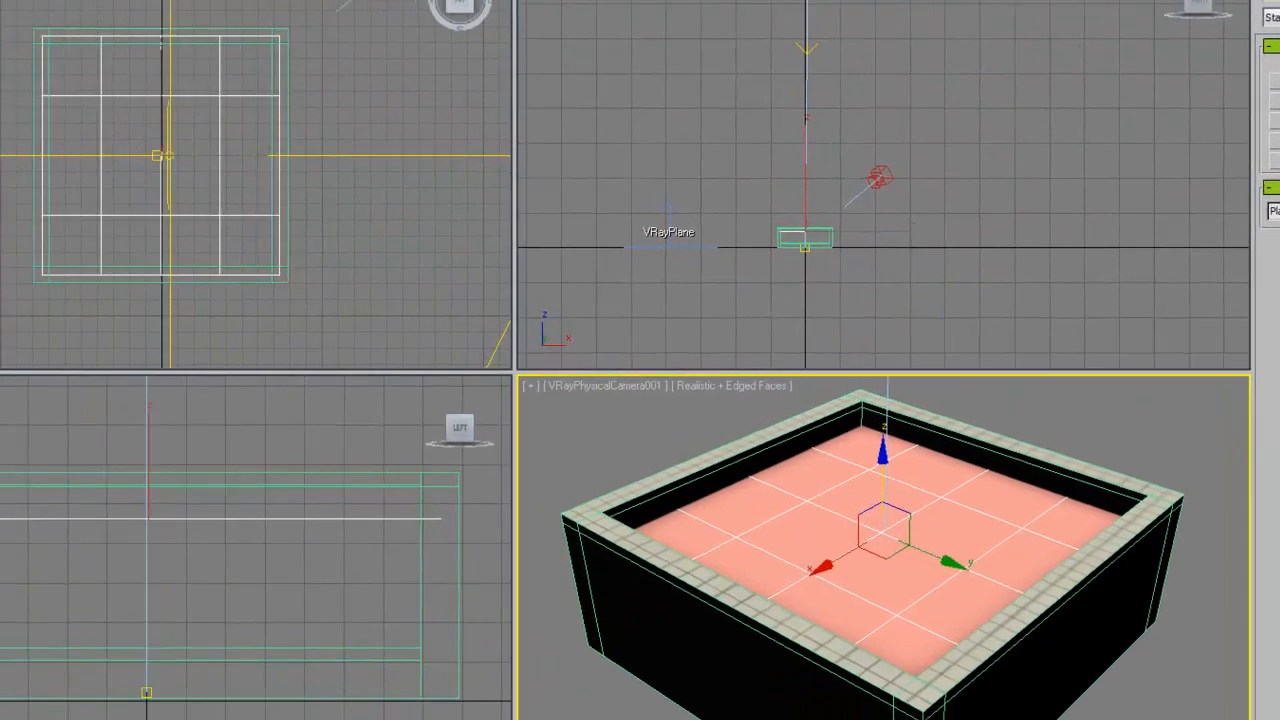
Open the Slate Material Editor and add a new VRayMtl beside the existing material nodes.
key(m)
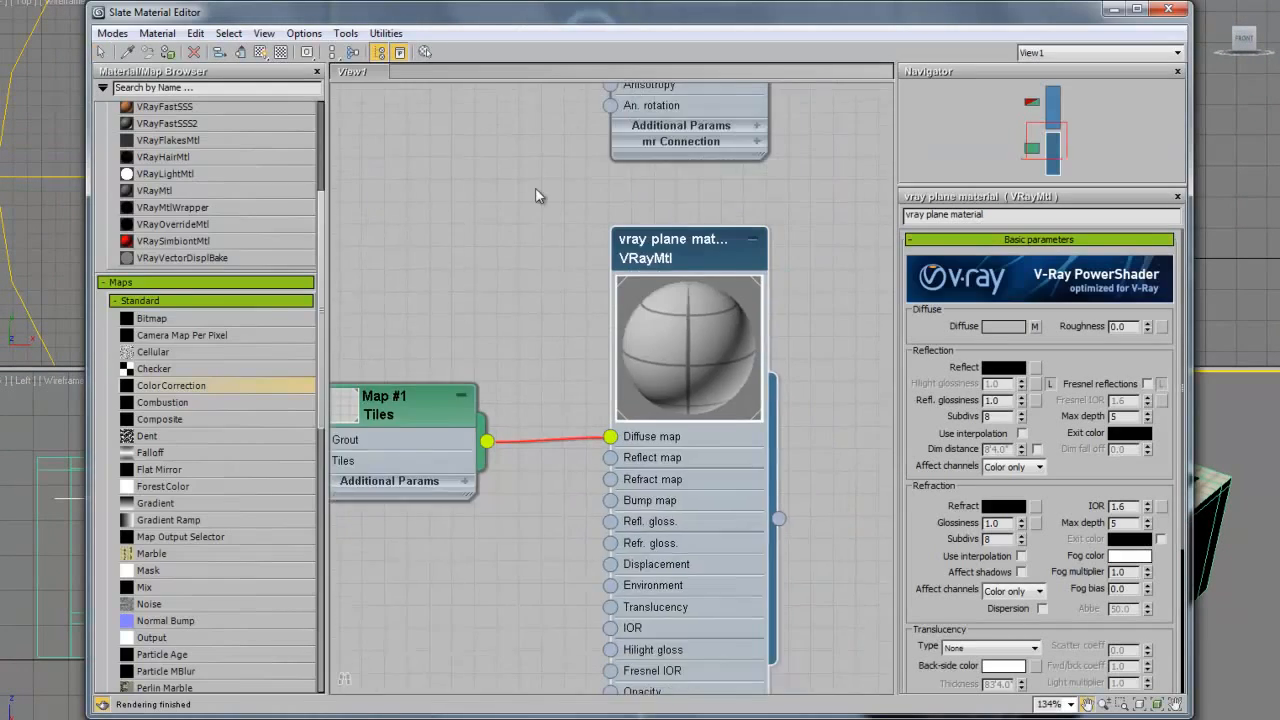
scroll(536, 189, down, 1)
key(z)
scroll(776, 331, down, 1)
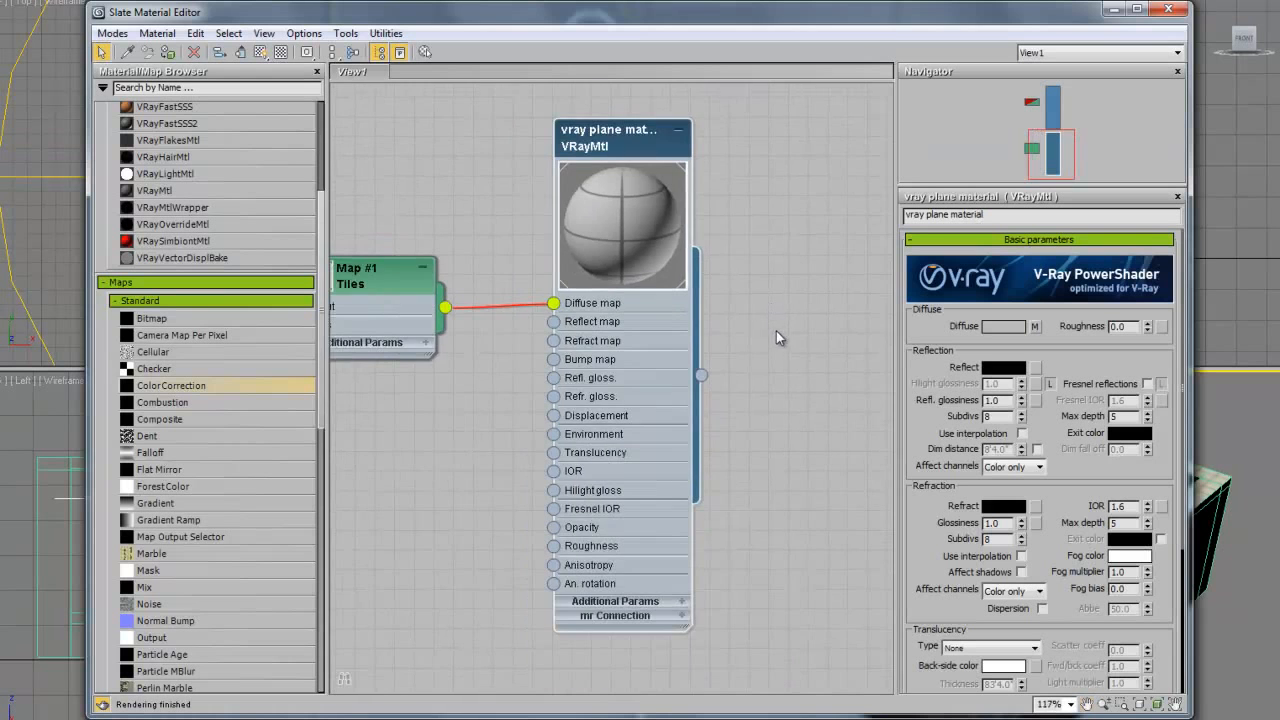
key(ctrl+alt+z)
middle_drag(677, 313, 554, 334)
middle_drag(788, 349, 768, 235)
click(160, 553)
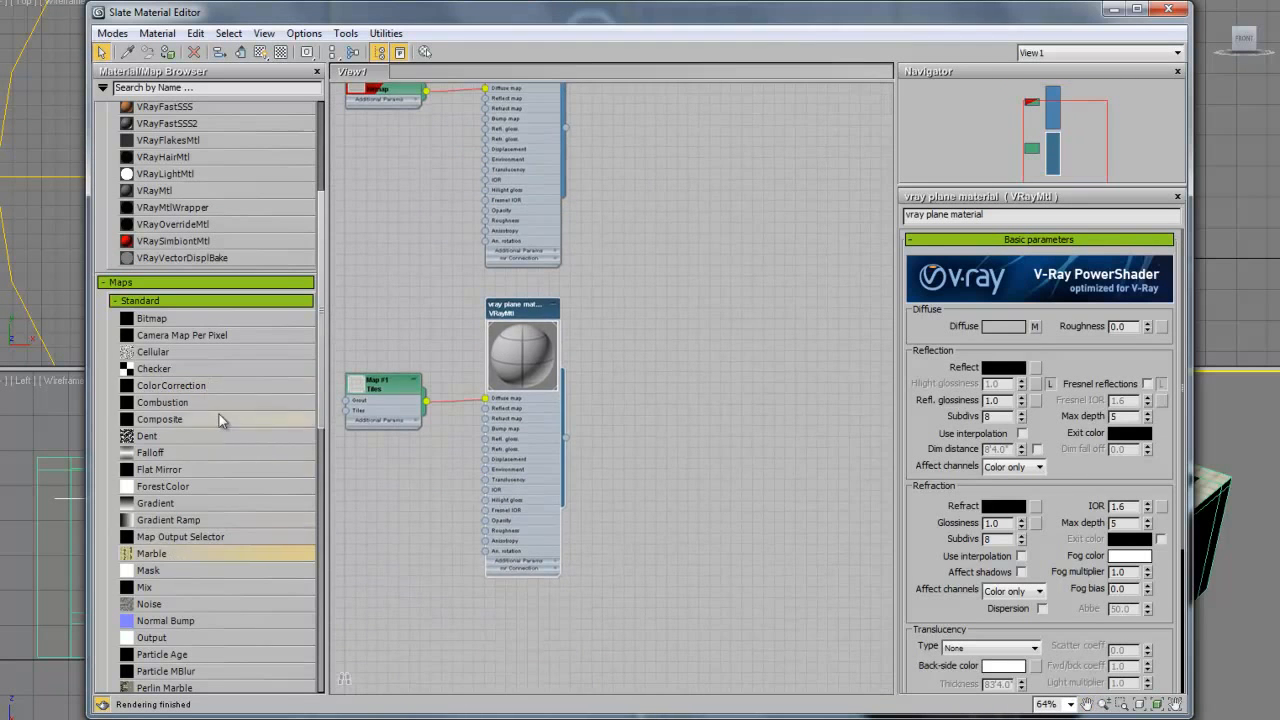
drag(157, 190, 745, 260)
Show the new VRayMtl's parameters and enlarge its node preview.
double_click(773, 272)
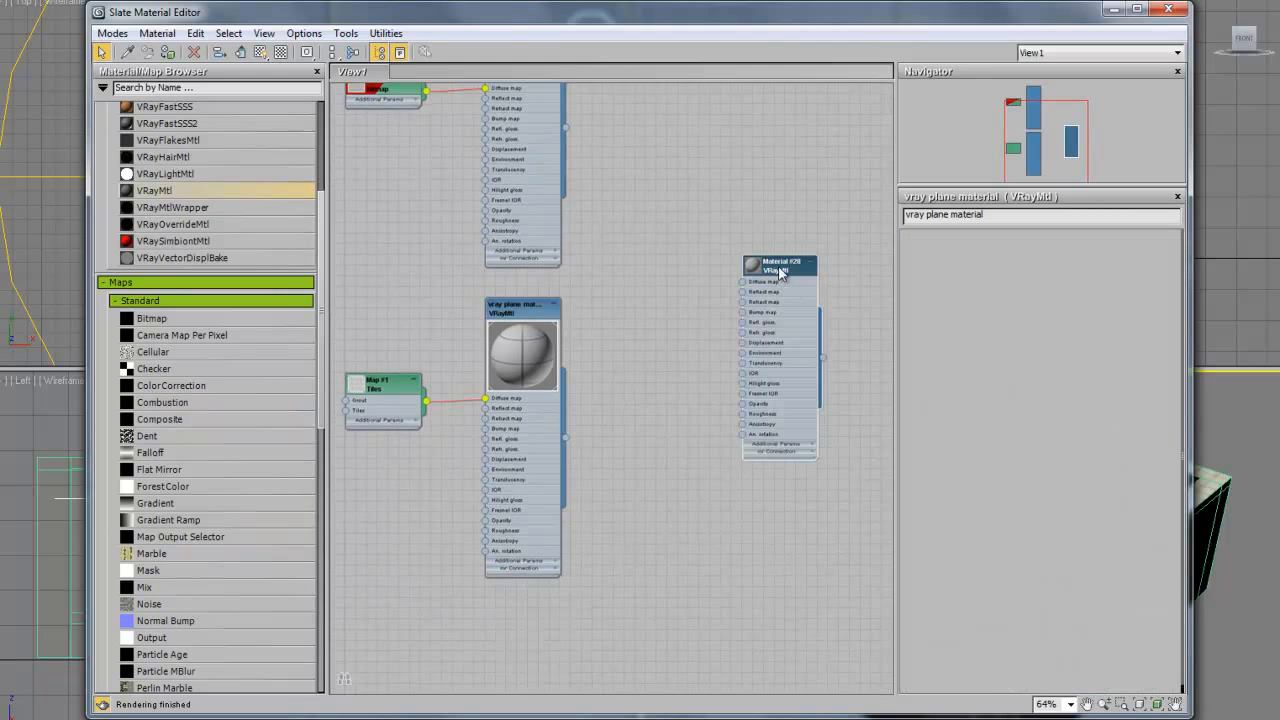
key(z)
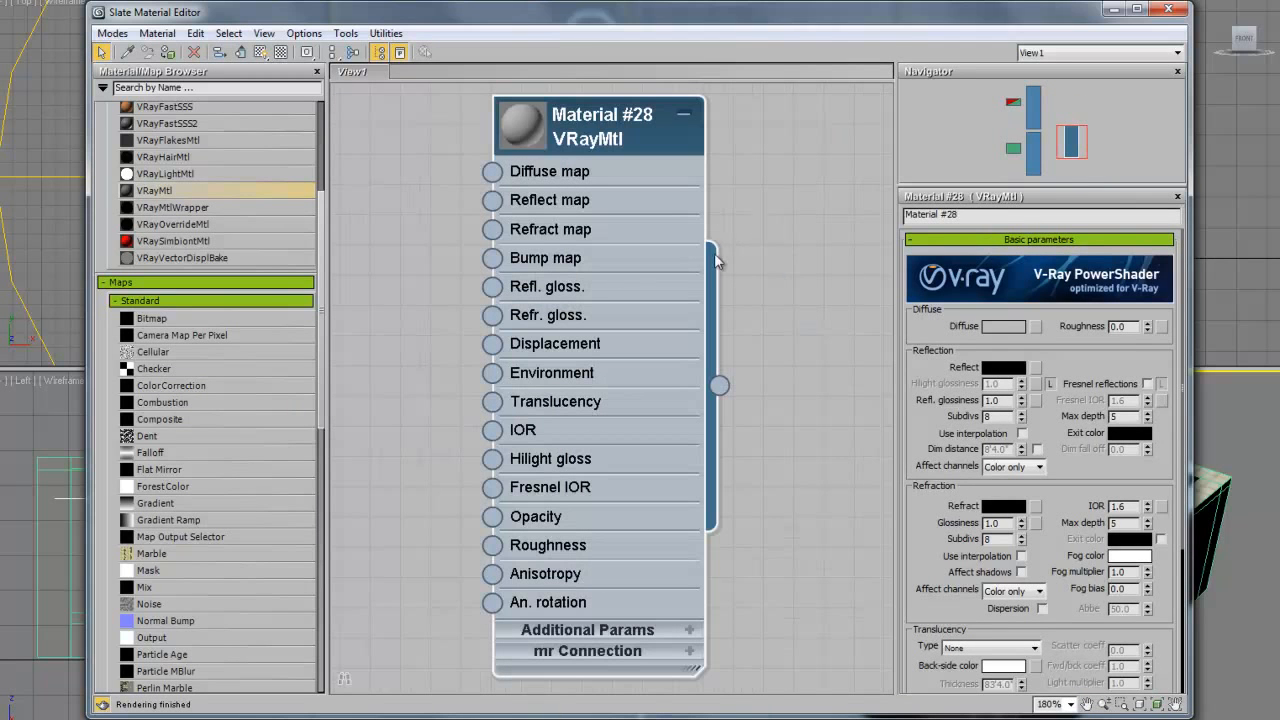
double_click(533, 120)
scroll(702, 242, down, 3)
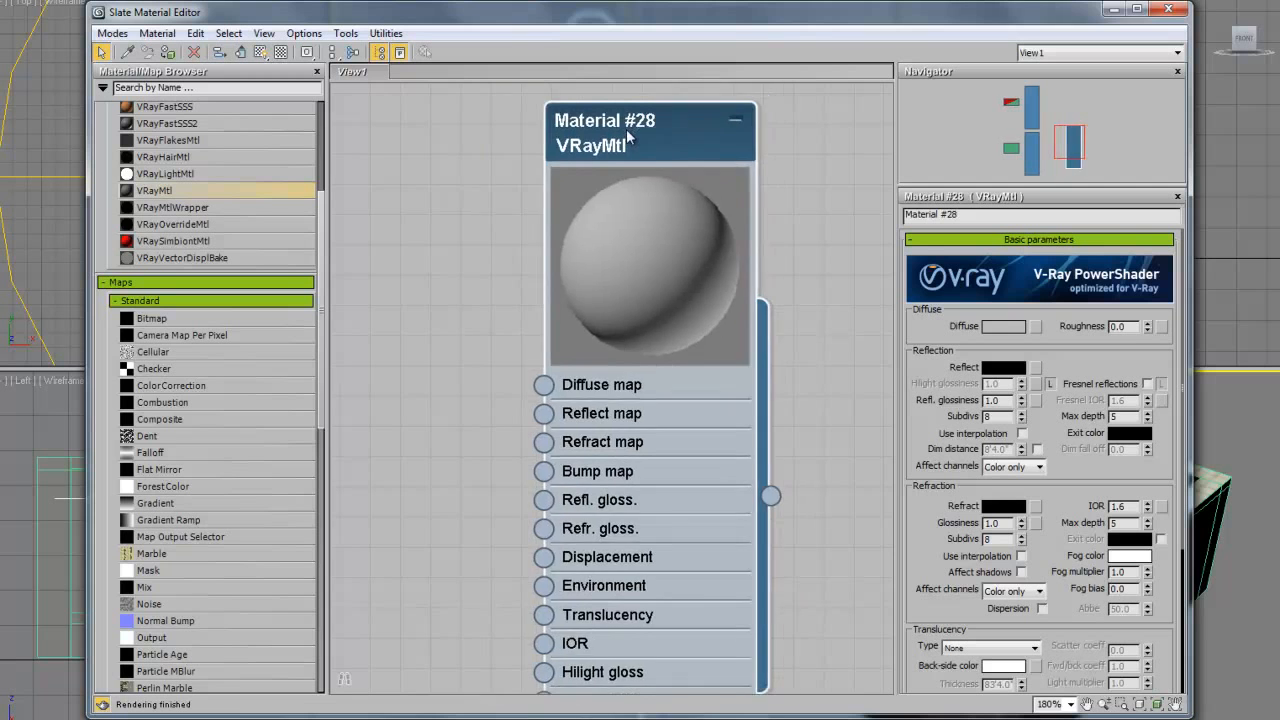
drag(682, 166, 659, 128)
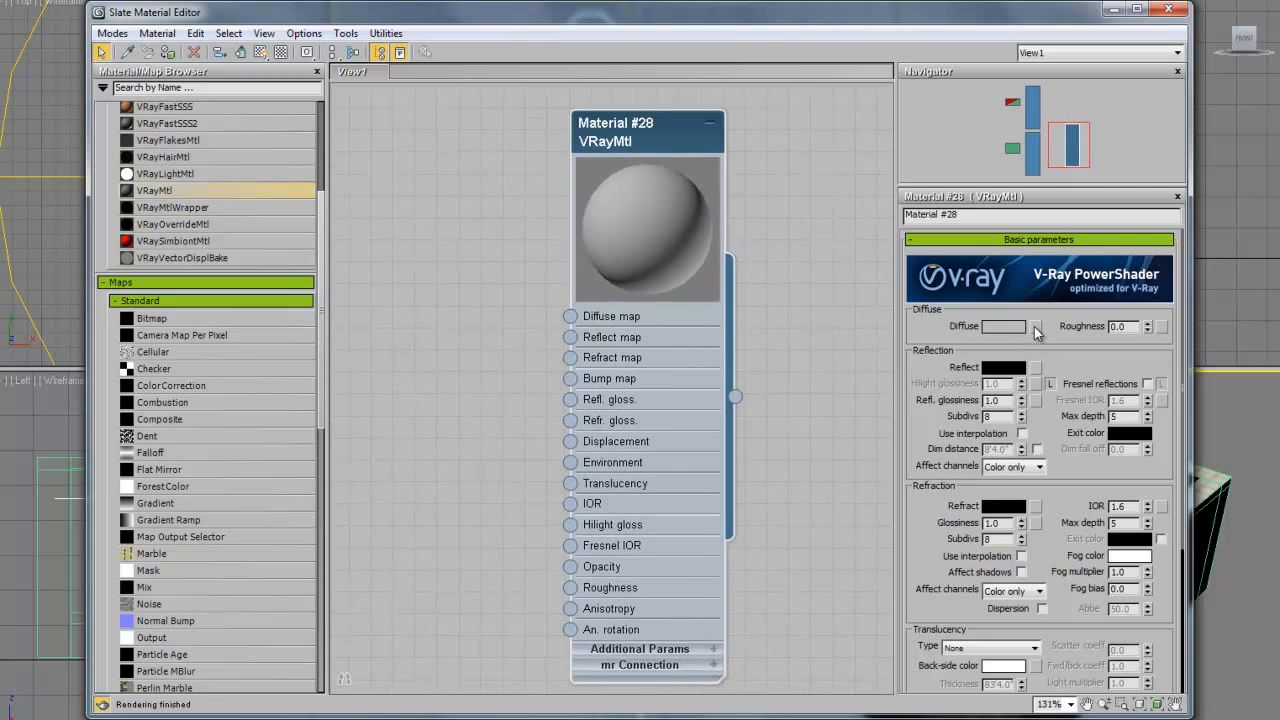
Set the new VRayMtl's reflection and refraction colors to pure white with a value of 255.
click(1006, 368)
drag(568, 42, 634, 42)
click(604, 98)
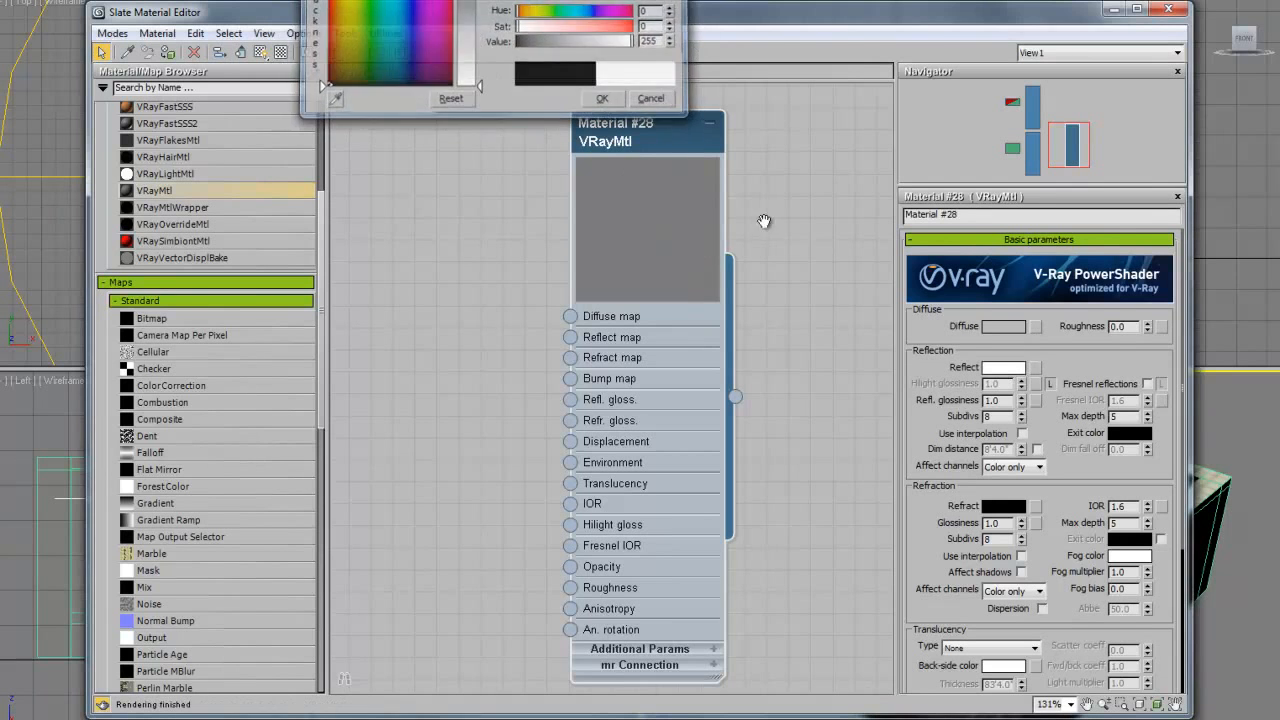
click(1003, 505)
drag(566, 42, 634, 42)
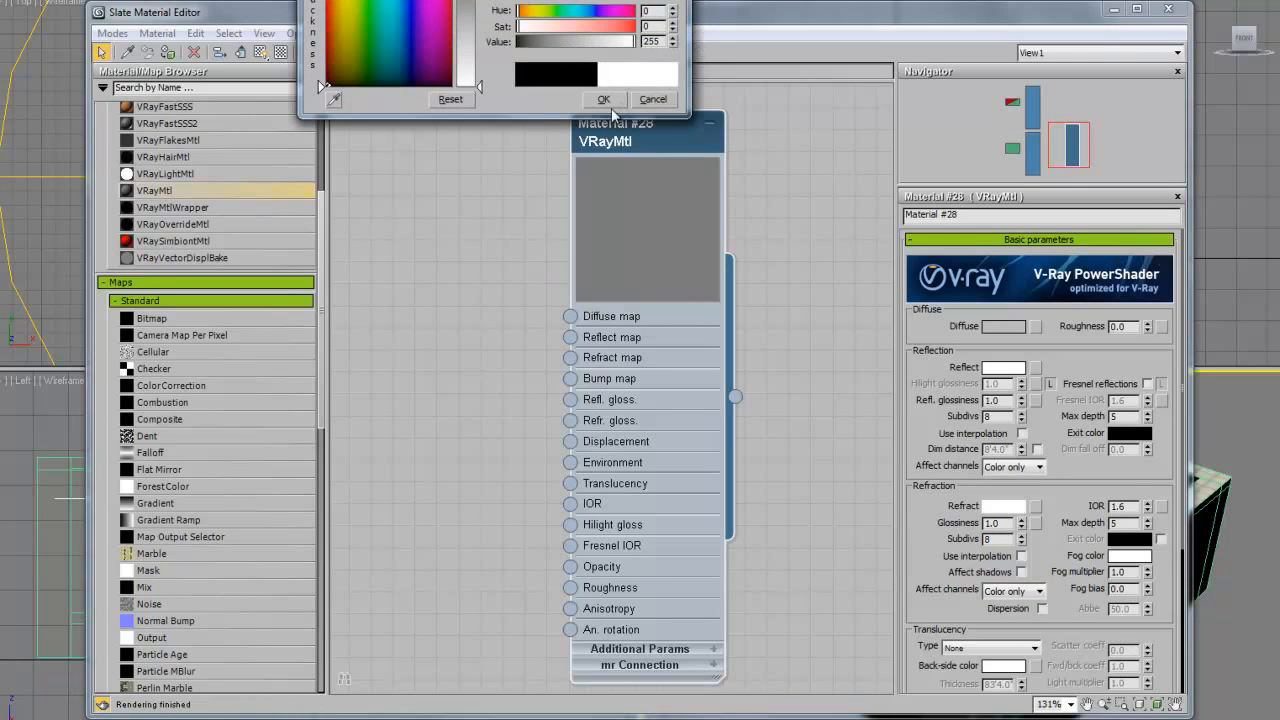
click(603, 99)
Show the background in the new VRayMtl's preview and enable its Fresnel reflections.
right_click(622, 228)
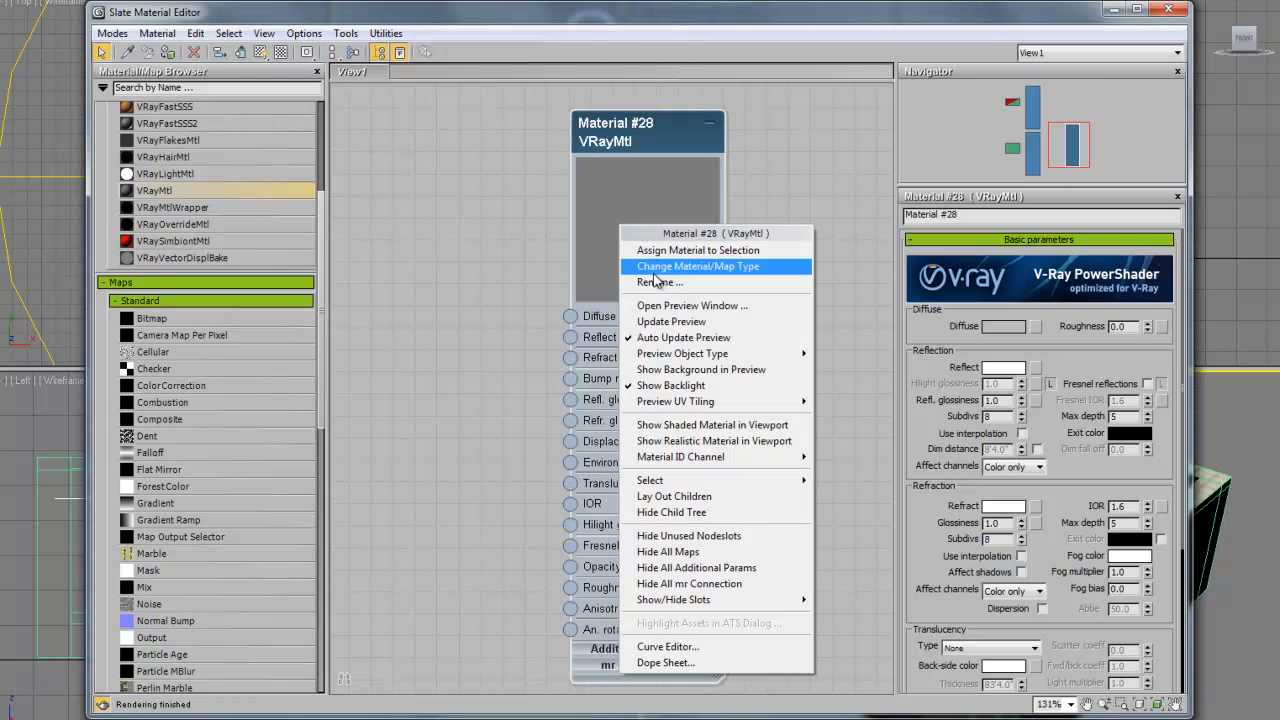
click(720, 372)
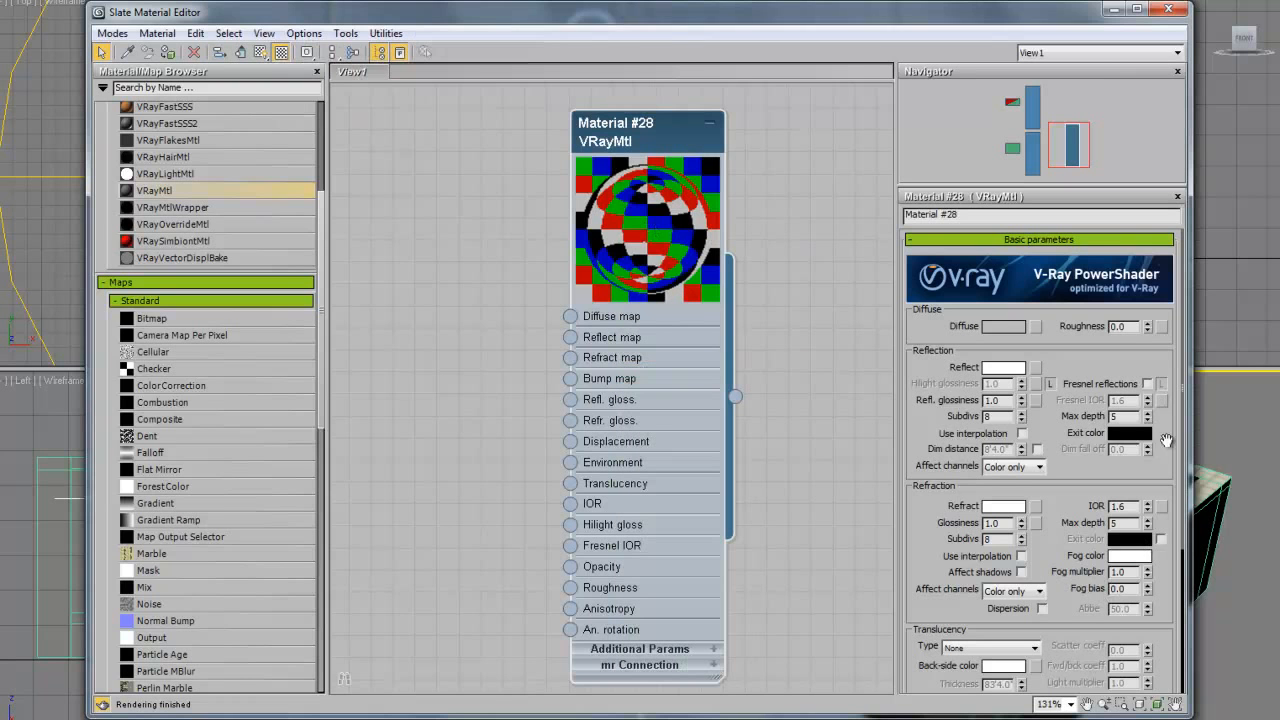
click(1147, 384)
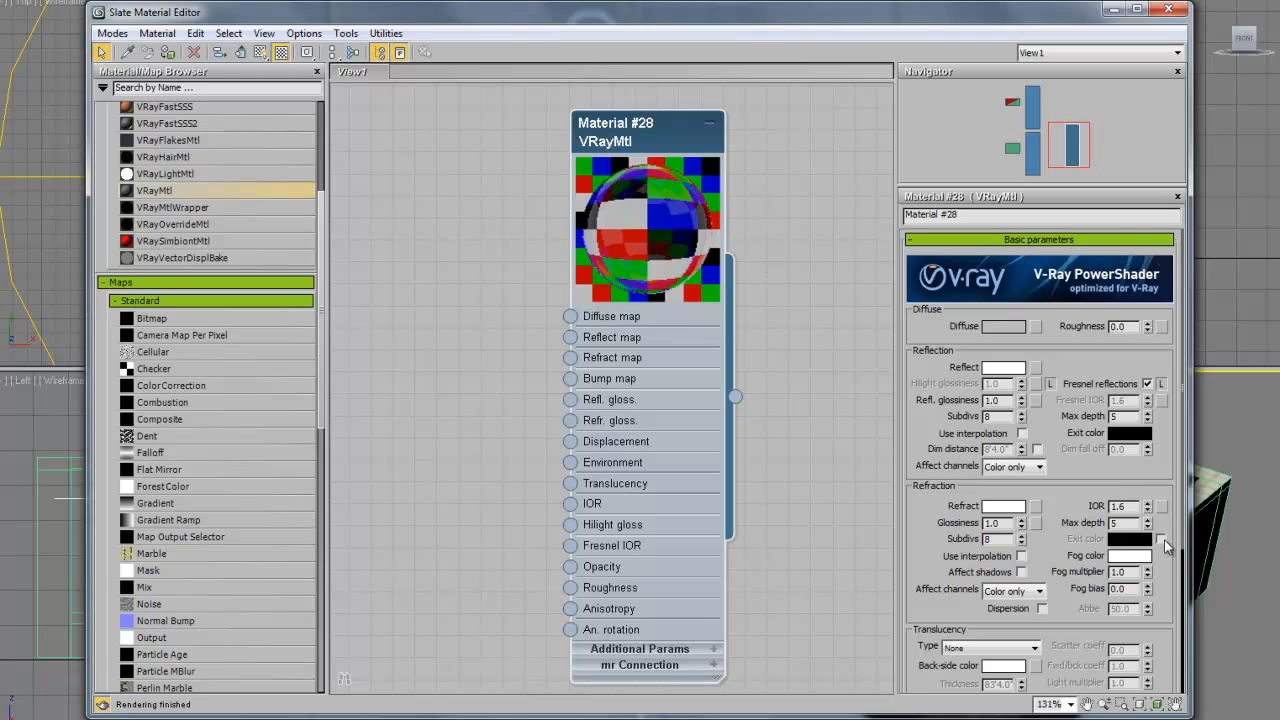
Set the VRayMtl's refraction IOR to 1.3 and enable Affect shadows.
click(1130, 506)
key(Return)
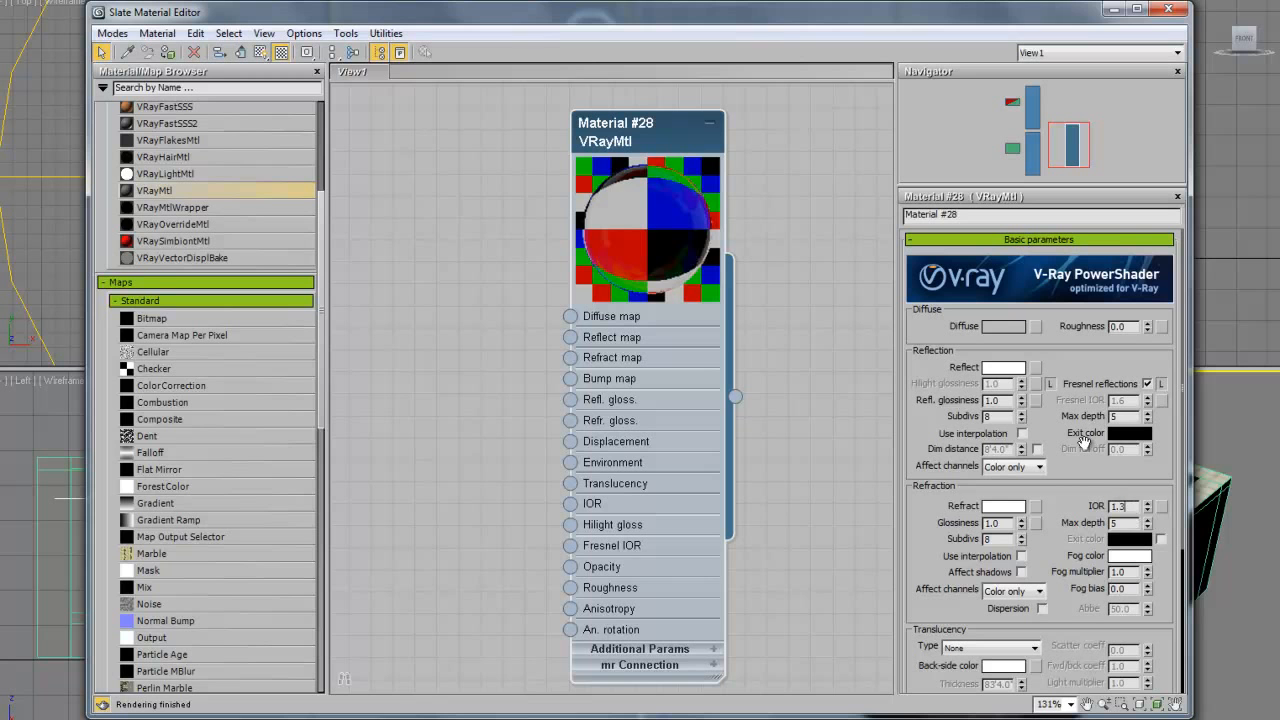
text(1.3)
key(Return)
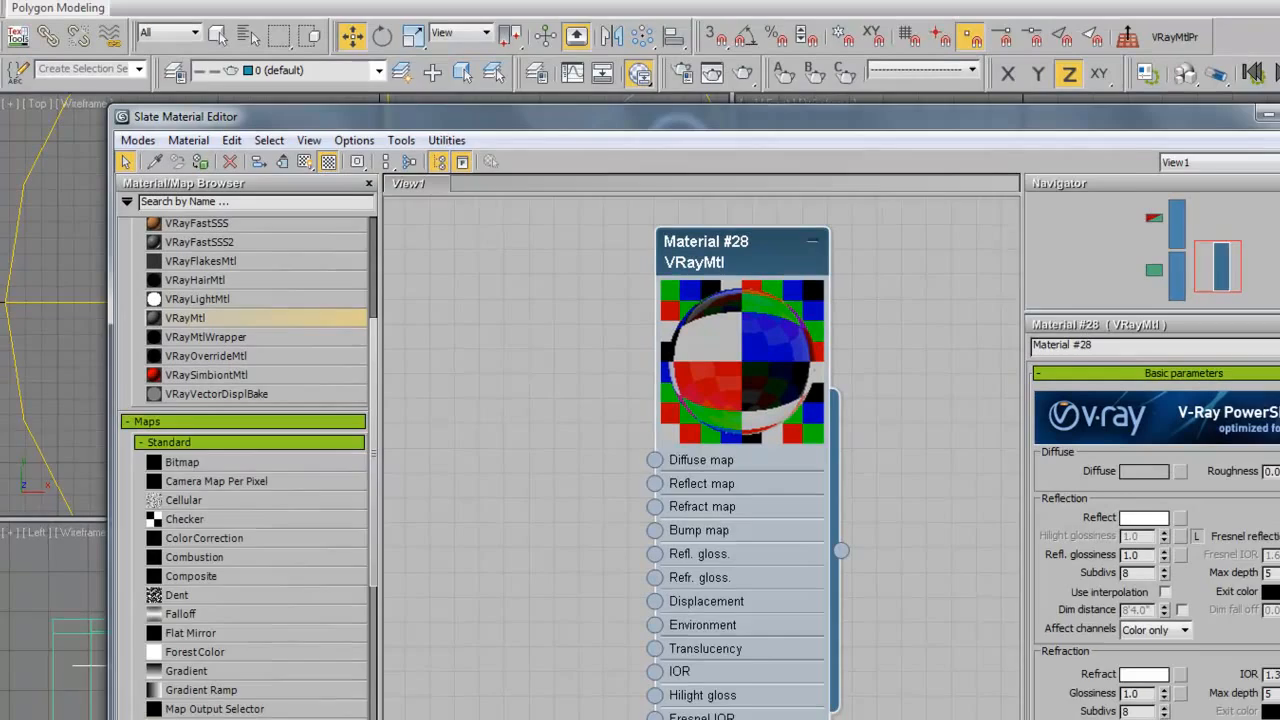
Set the refraction fog color to a very pale blue with red 247, green 249 and blue 255.
click(1129, 555)
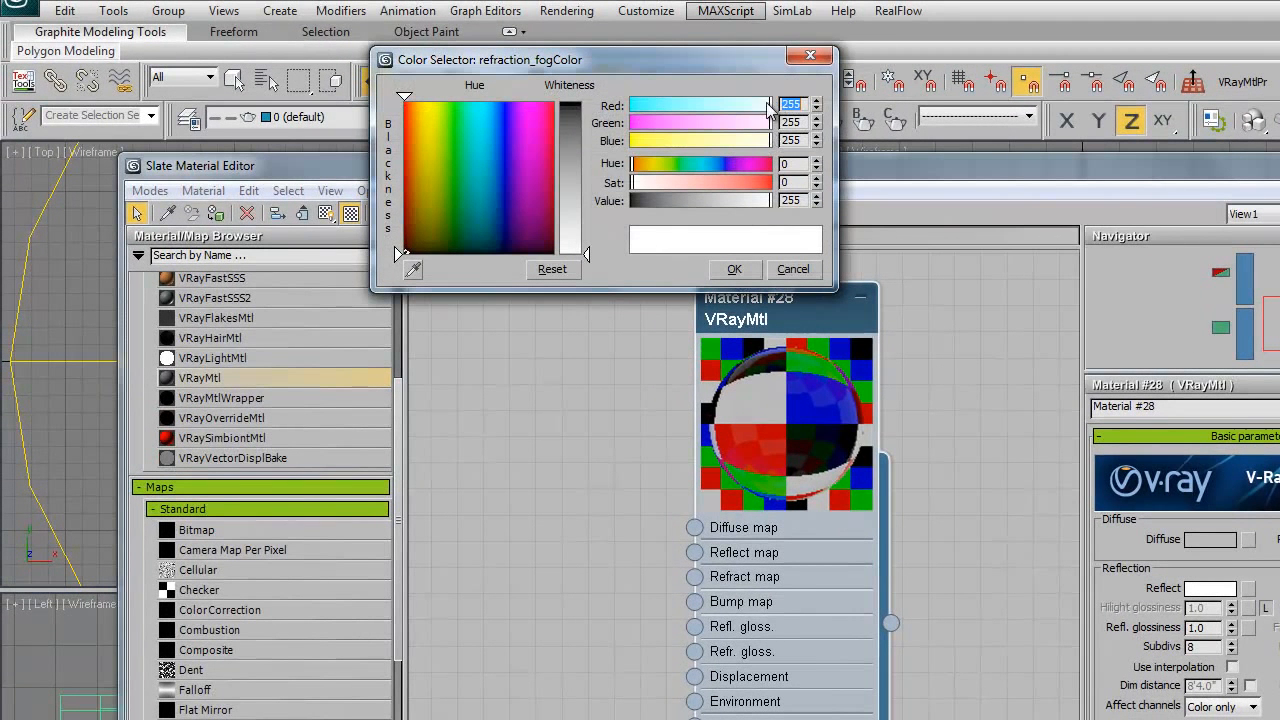
drag(770, 110, 766, 112)
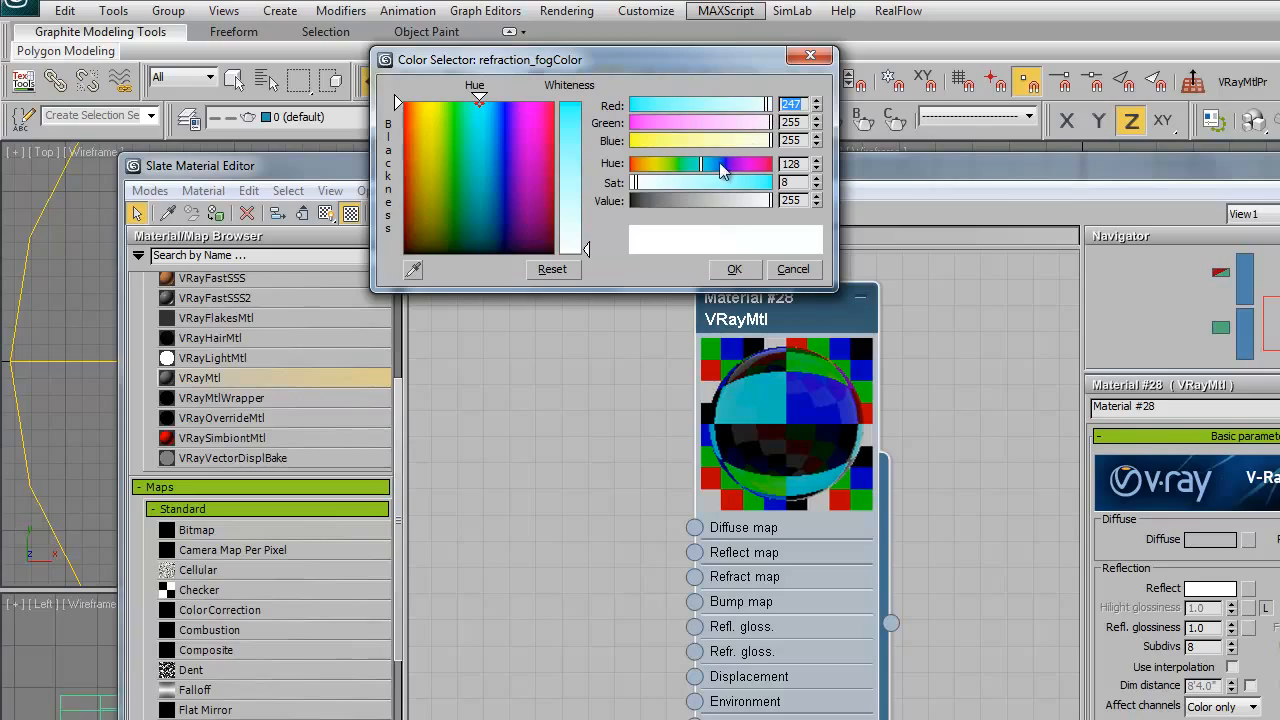
click(713, 165)
drag(709, 168, 718, 168)
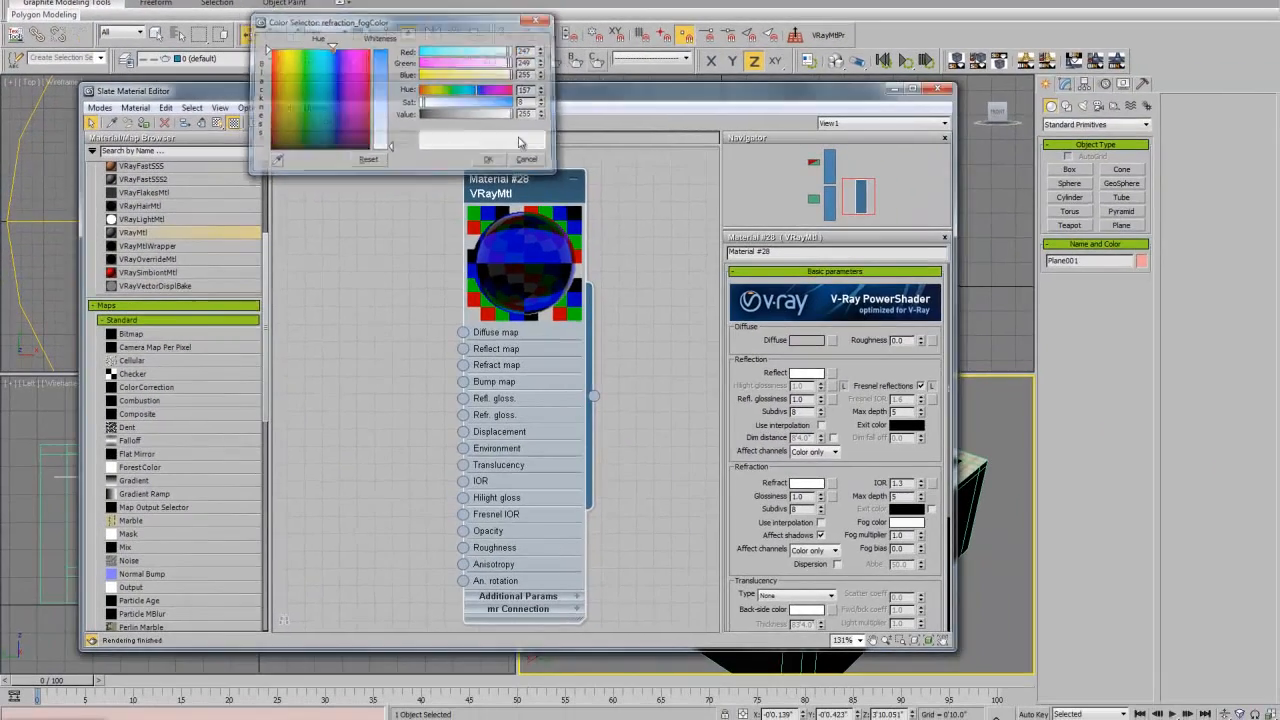
click(734, 269)
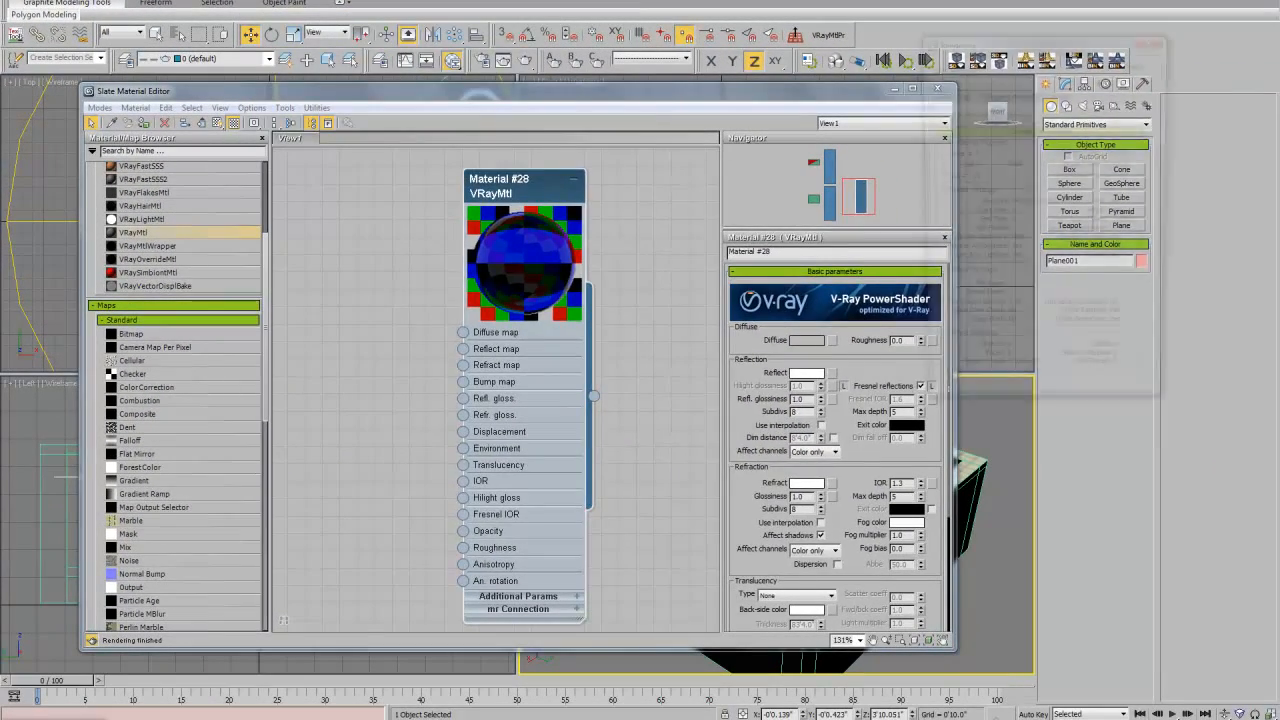
Test render the camera view, stop the render partway and close the frame buffer.
click(526, 60)
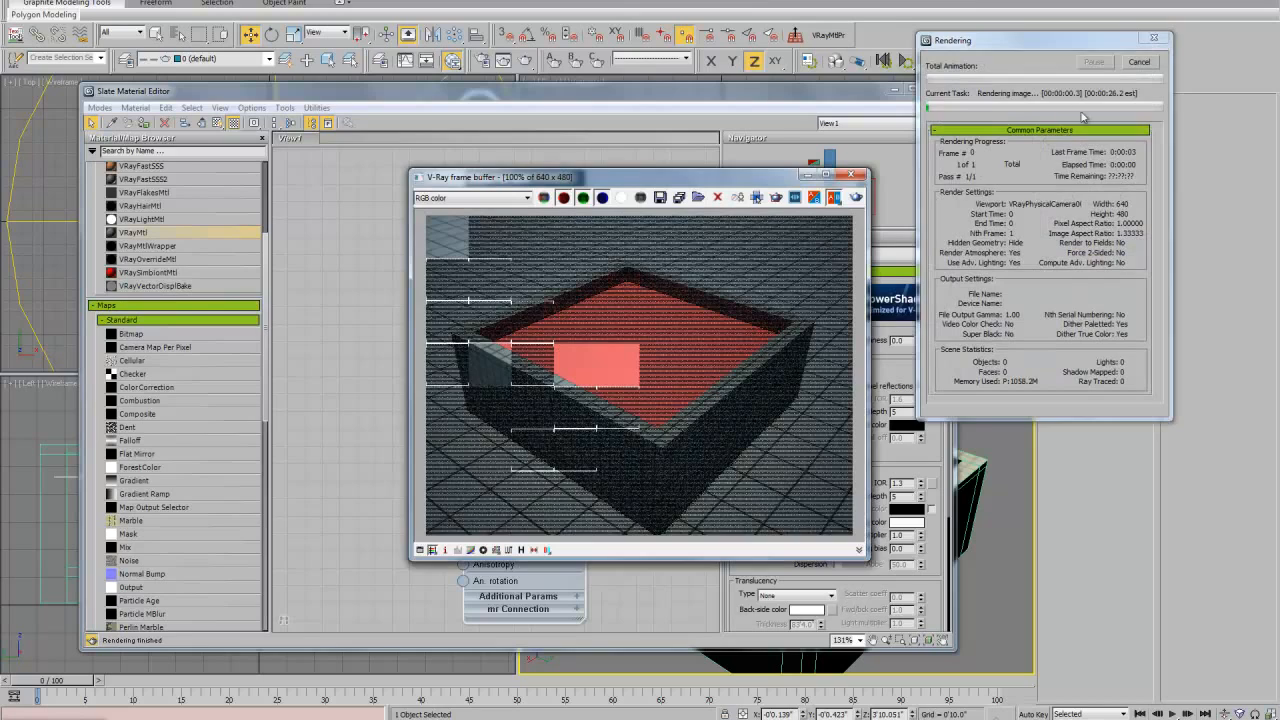
click(1138, 62)
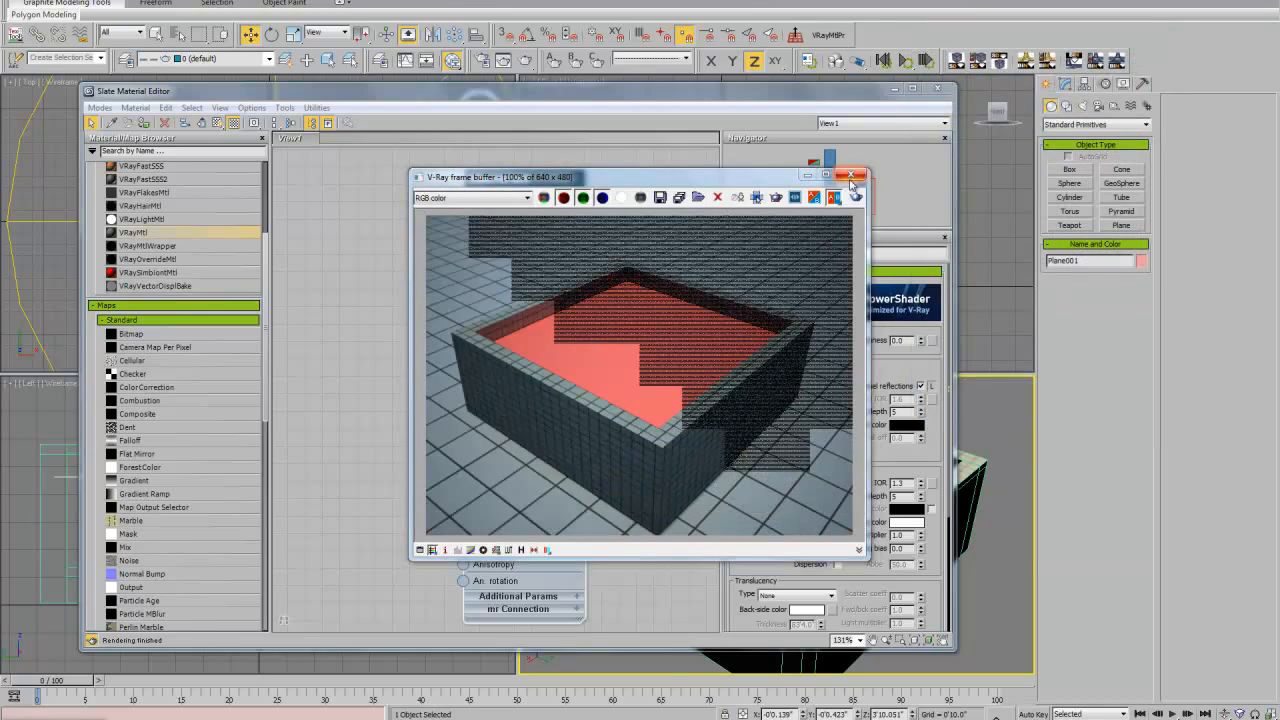
click(849, 177)
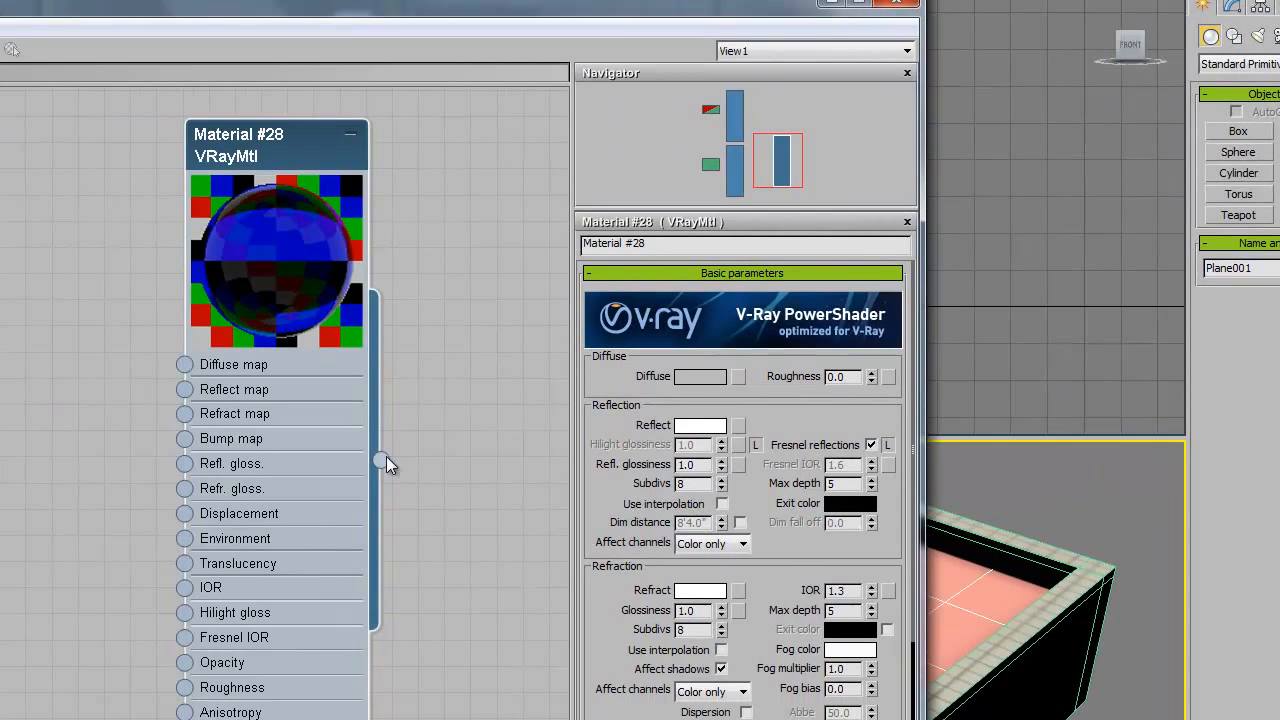
Assign the VRayMtl to the water plane and test render the camera view.
drag(380, 461, 971, 588)
drag(620, 16, 697, 16)
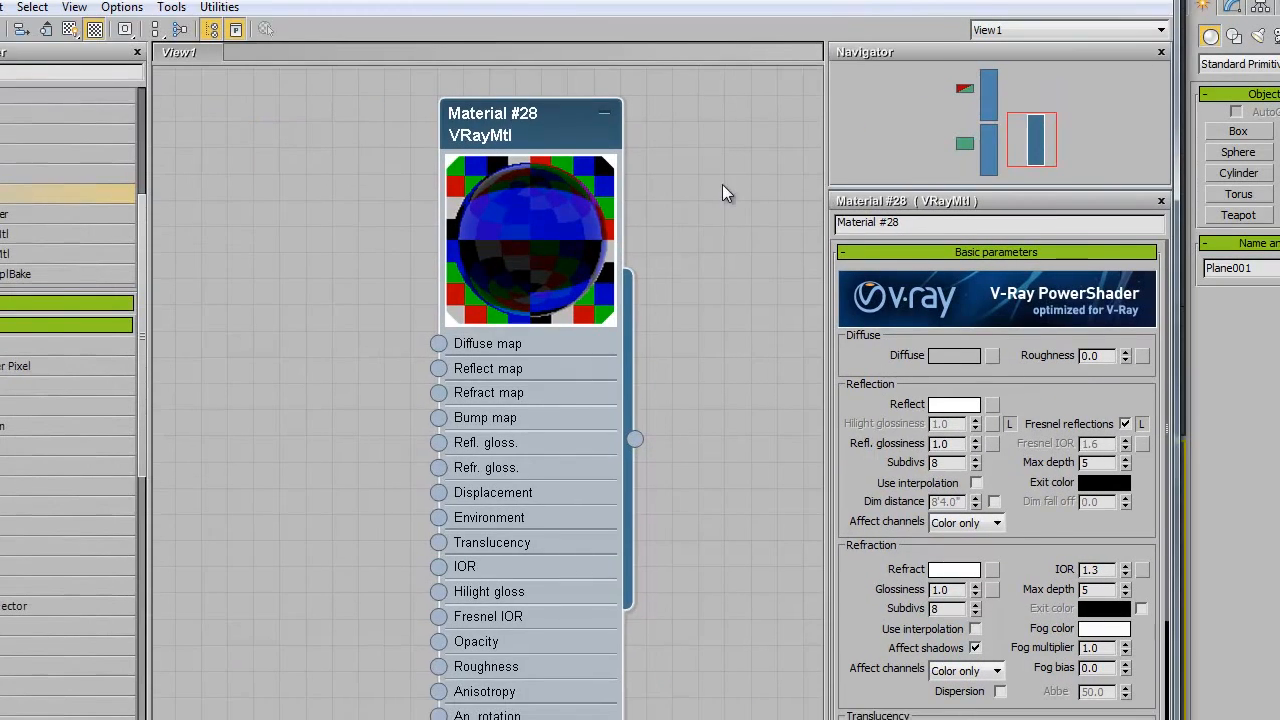
key(shift+q)
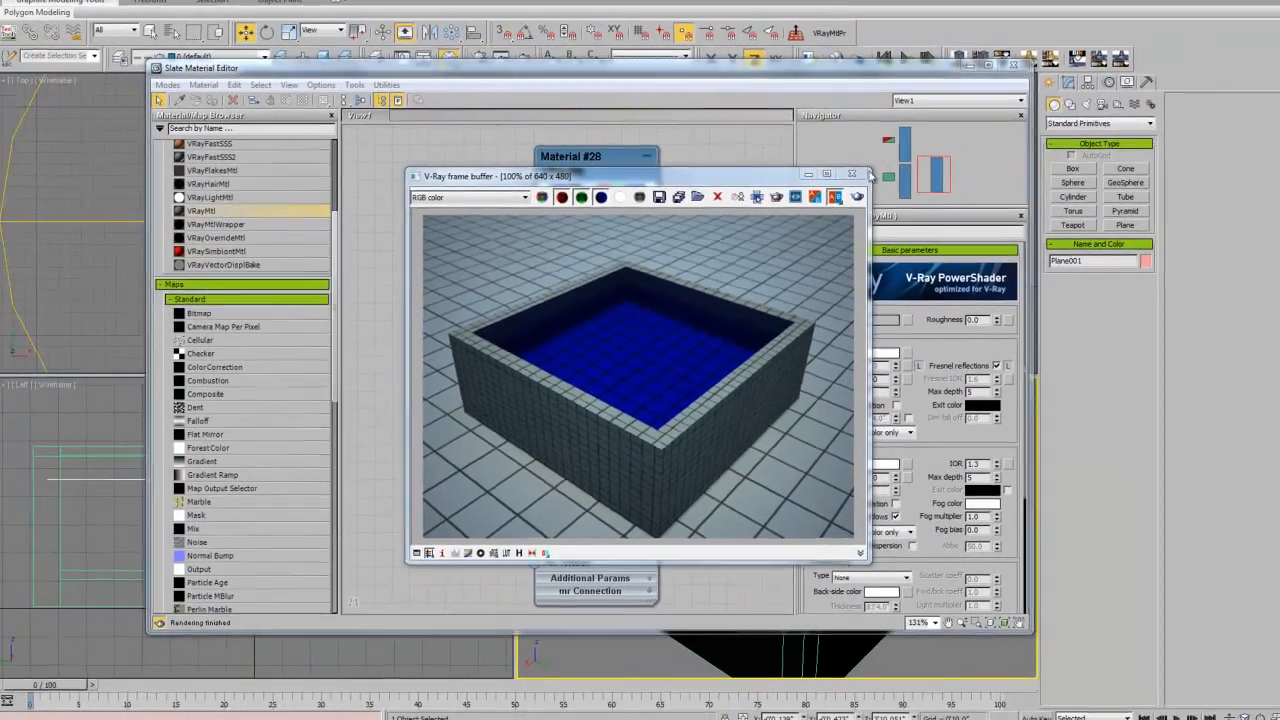
click(909, 138)
click(595, 177)
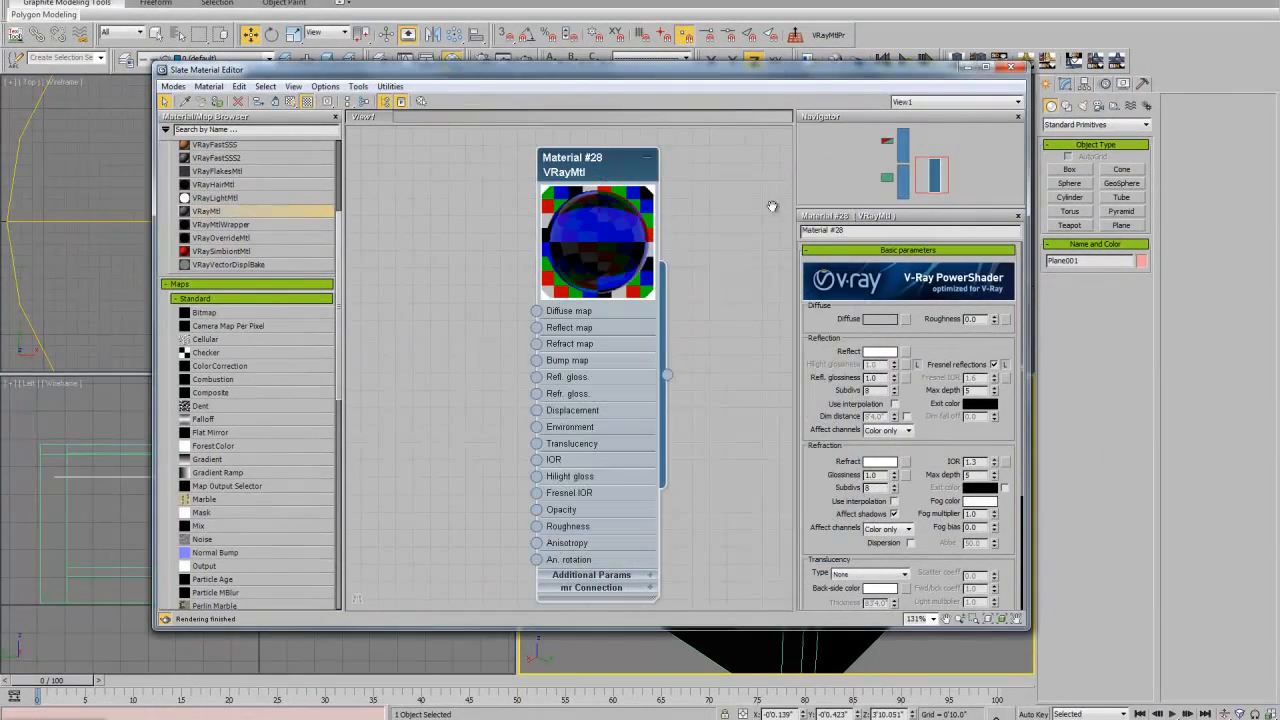
Raise the fog color's red value slightly to tint it toward violet, and close the material editor.
click(980, 501)
drag(510, 50, 513, 55)
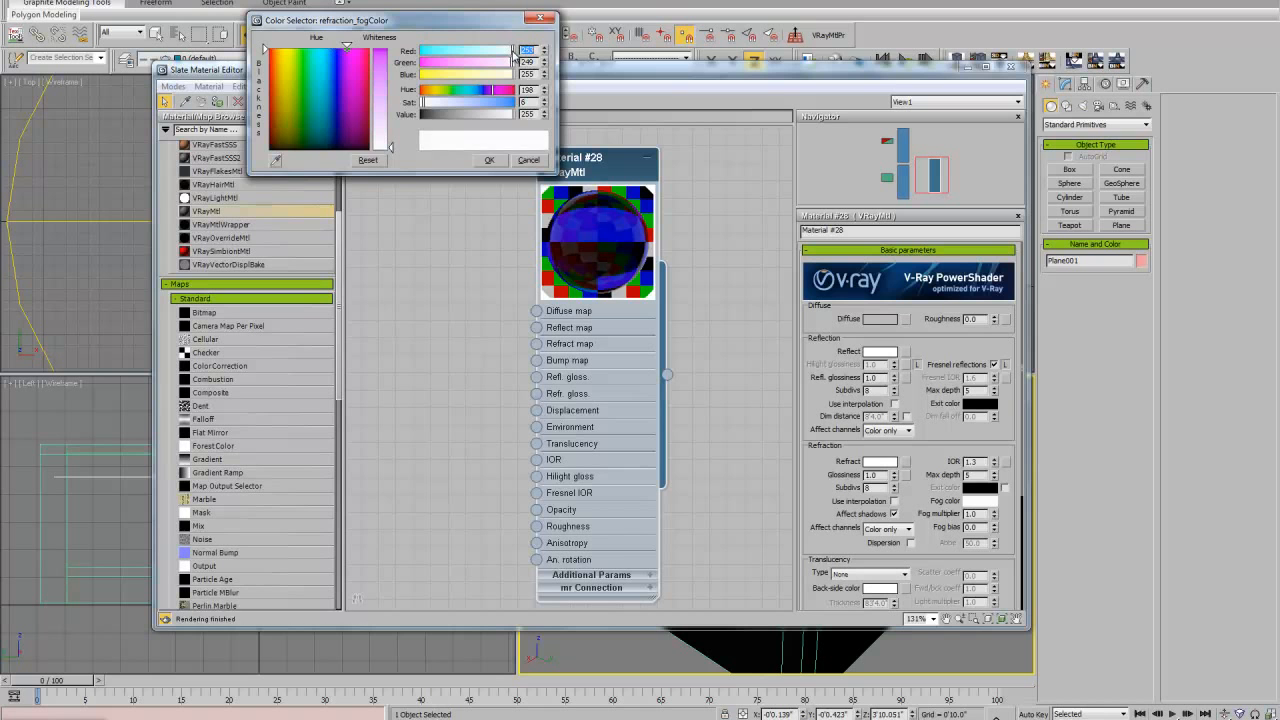
click(489, 160)
click(1007, 68)
Select the VRaySun, set its intensity multiplier to 0.4, and test render the camera view.
right_click(867, 449)
drag(704, 93, 735, 115)
click(1066, 84)
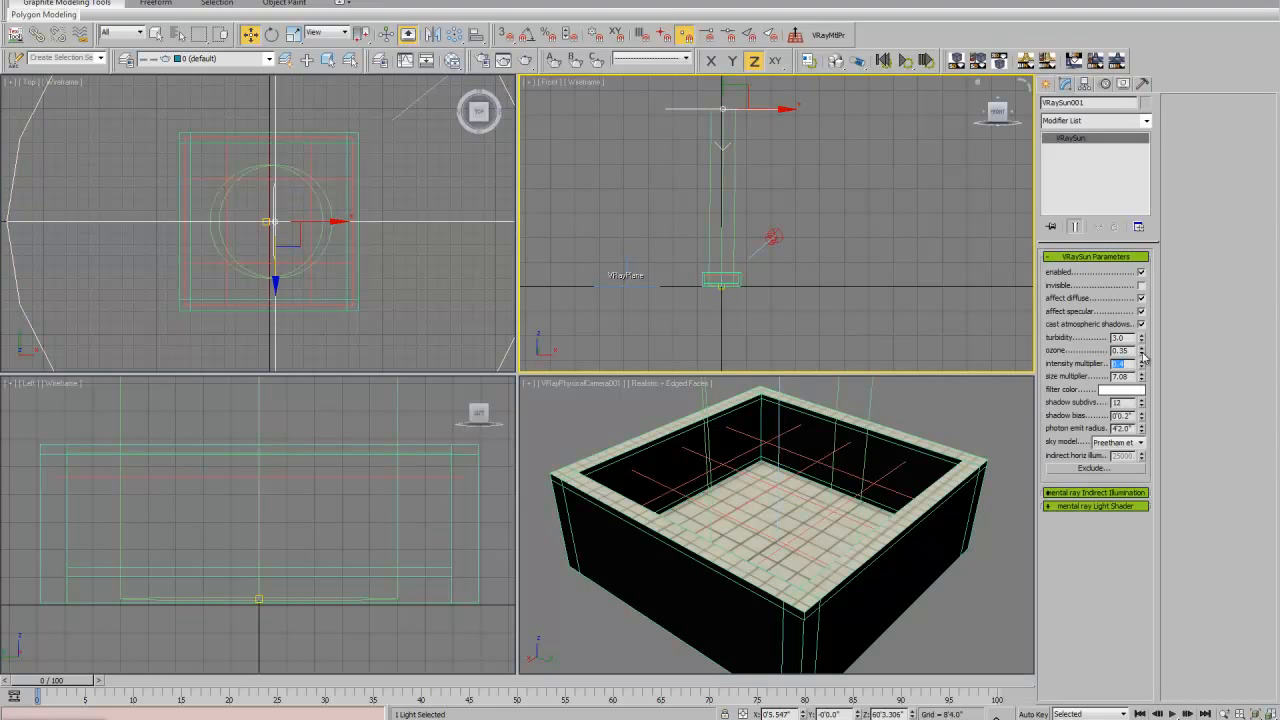
right_click(911, 446)
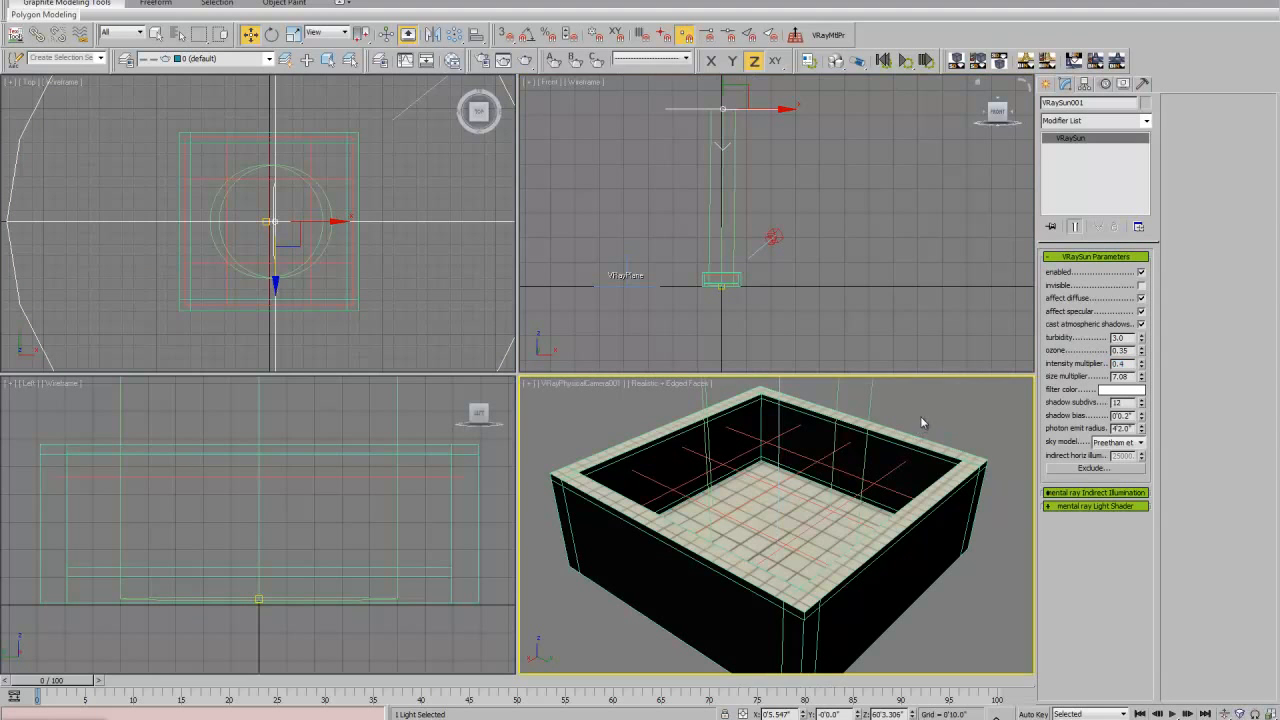
right_click(887, 446)
key(Escape)
key(shift+q)
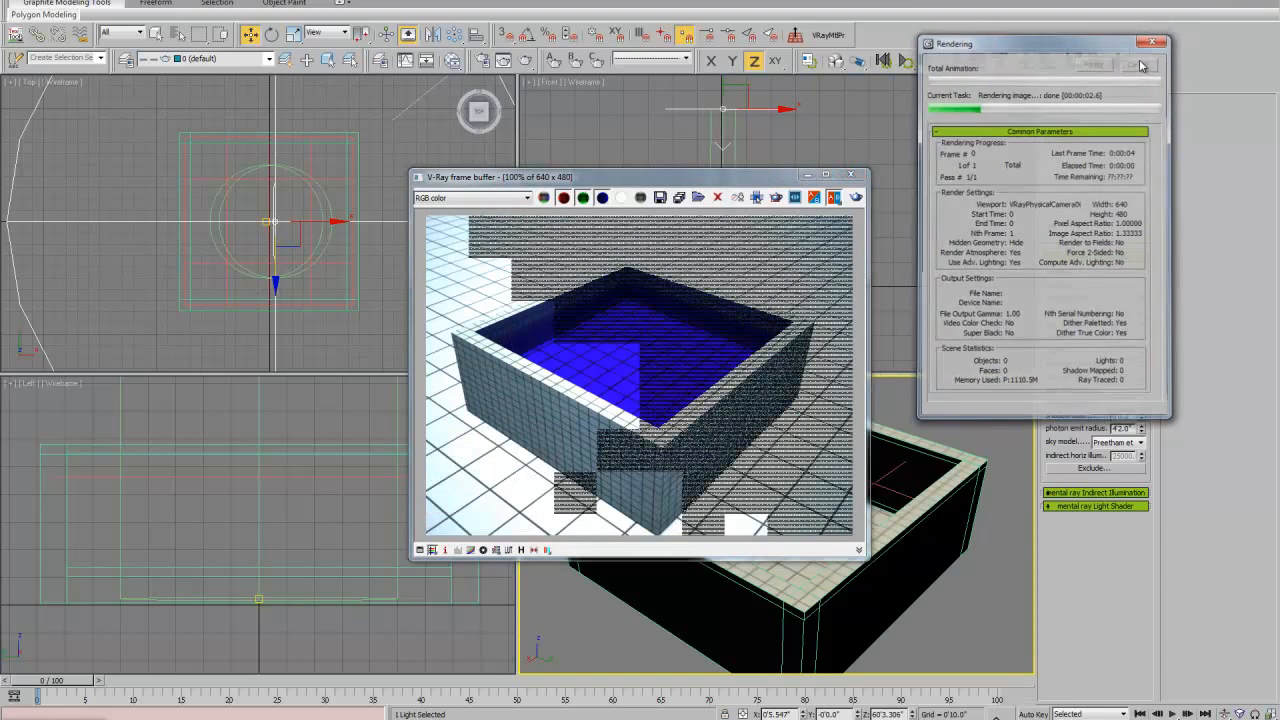
key(Escape)
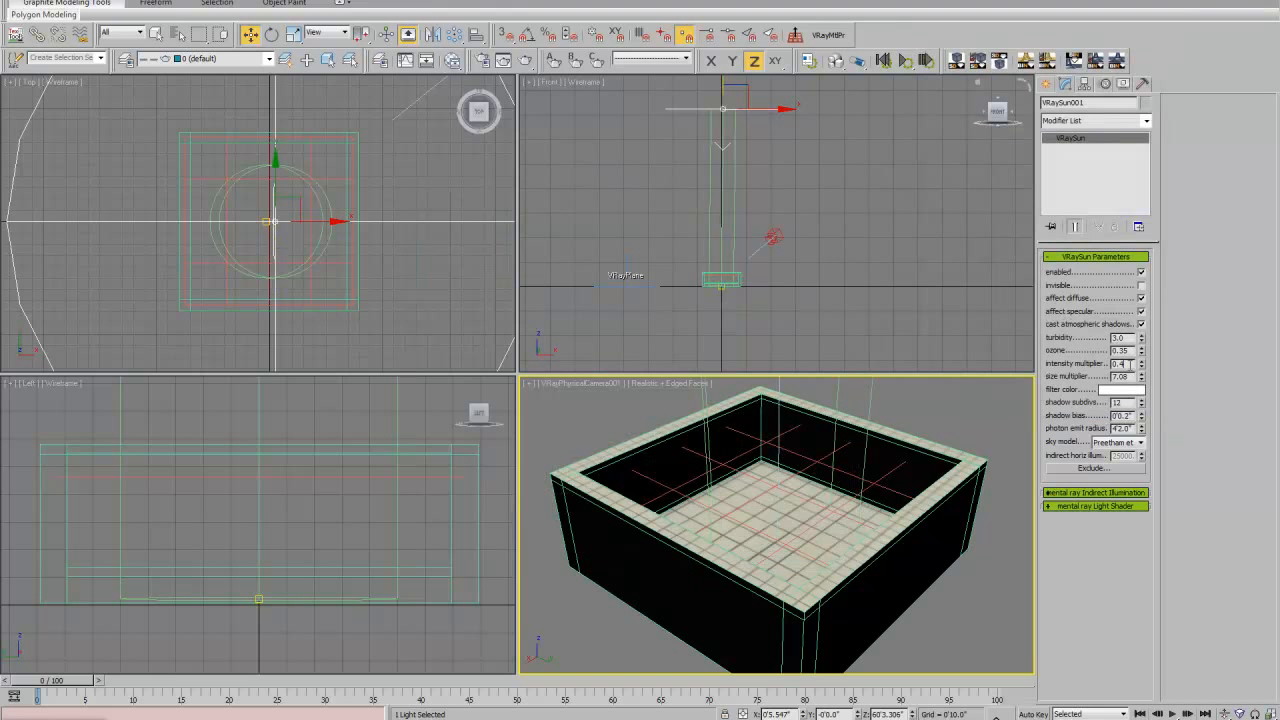
Set the VRaySun's intensity multiplier to 0.3 and test render the camera view again.
right_click(980, 494)
click(874, 481)
key(shift+q)
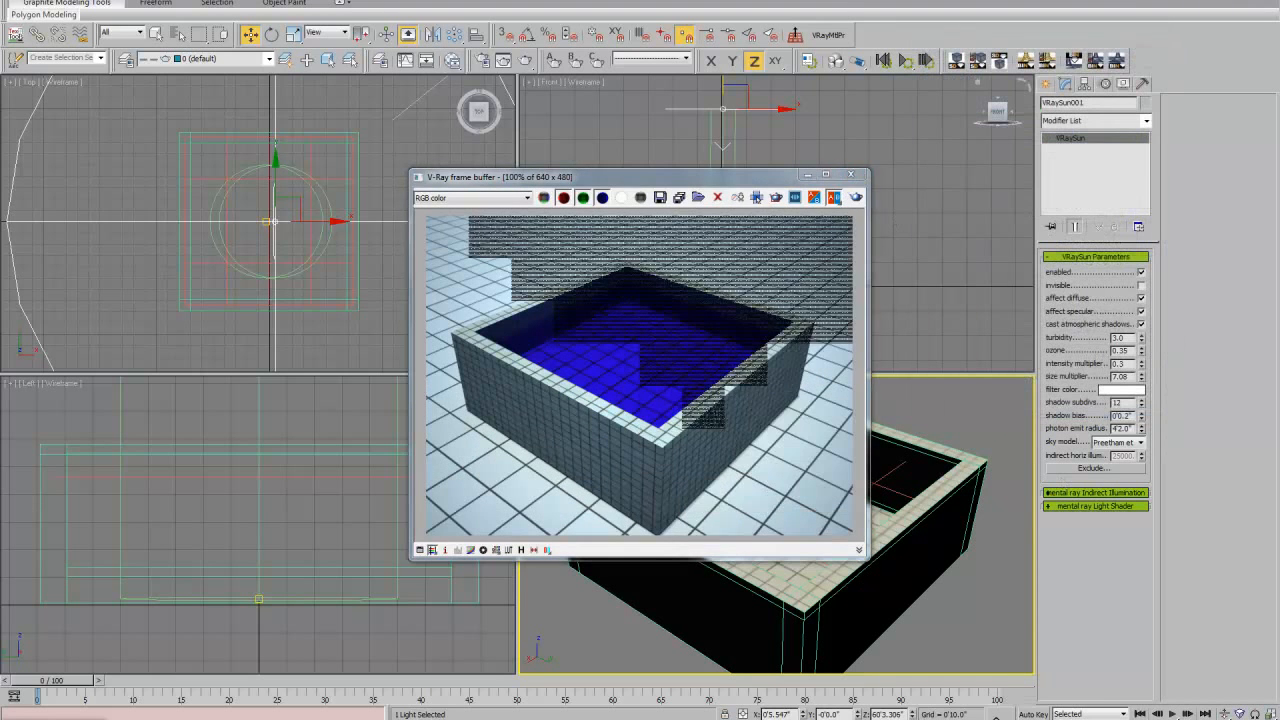
click(851, 175)
Move the physical camera closer to the container's inner corner and test render the close-up.
click(1224, 713)
drag(870, 550, 800, 457)
middle_drag(800, 457, 851, 541)
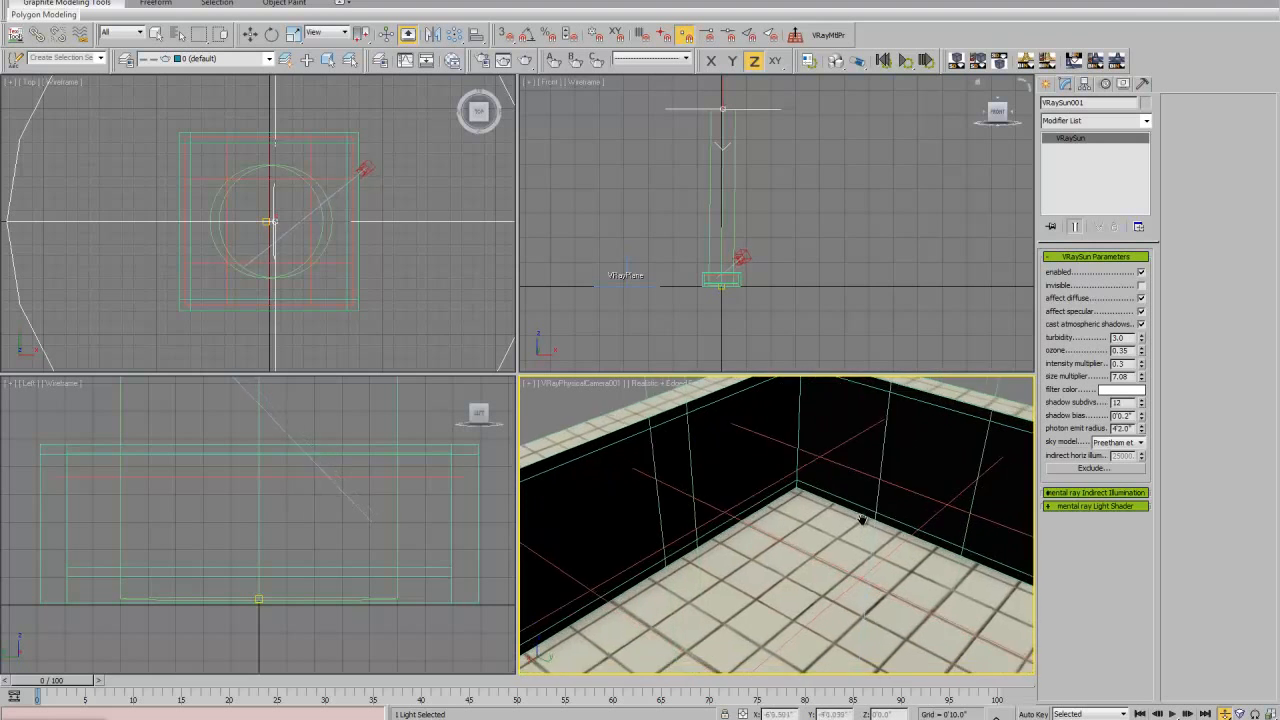
key(shift+q)
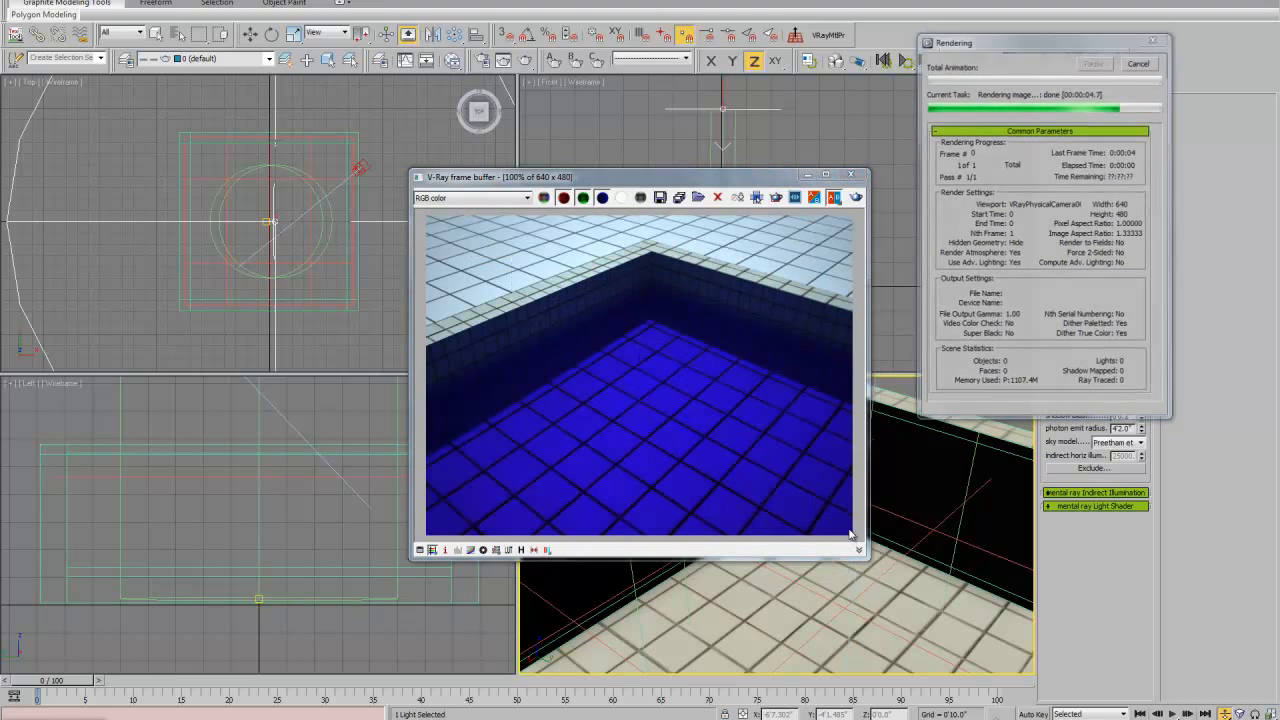
click(853, 175)
Reselect the VRaySun and move it about 19 feet along negative X in the top view.
right_click(896, 236)
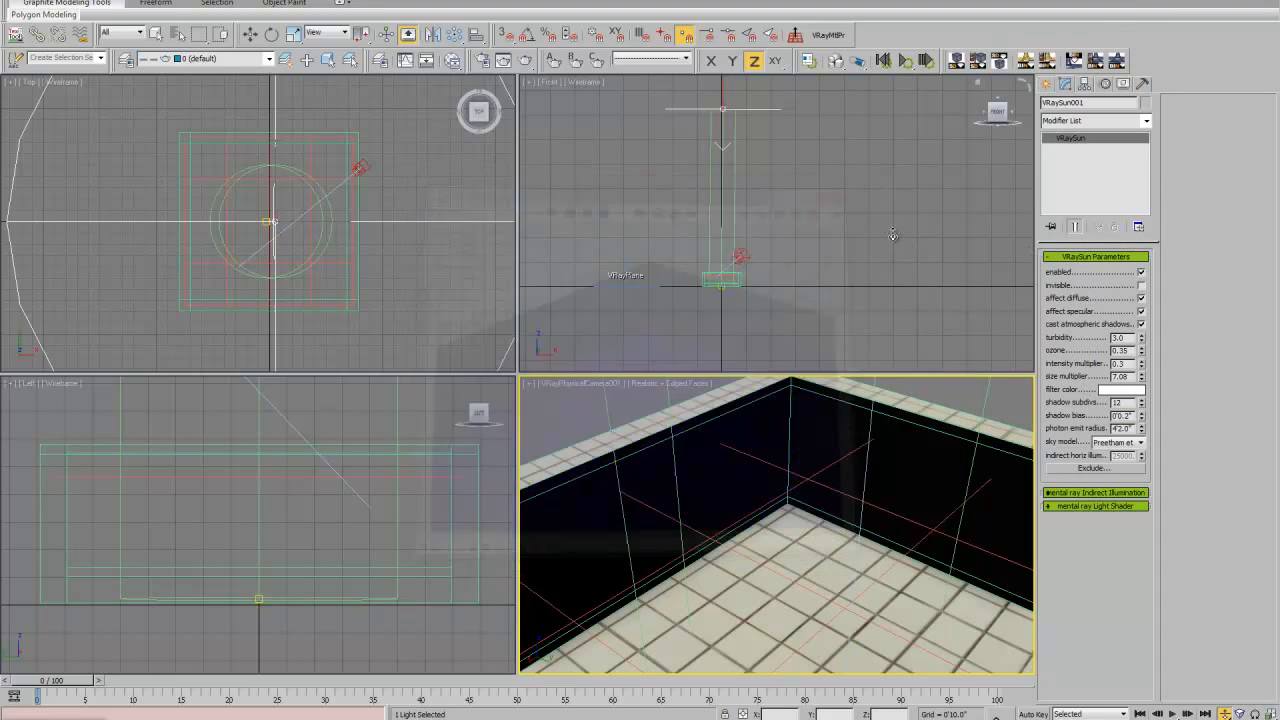
right_click(905, 237)
click(922, 254)
click(841, 229)
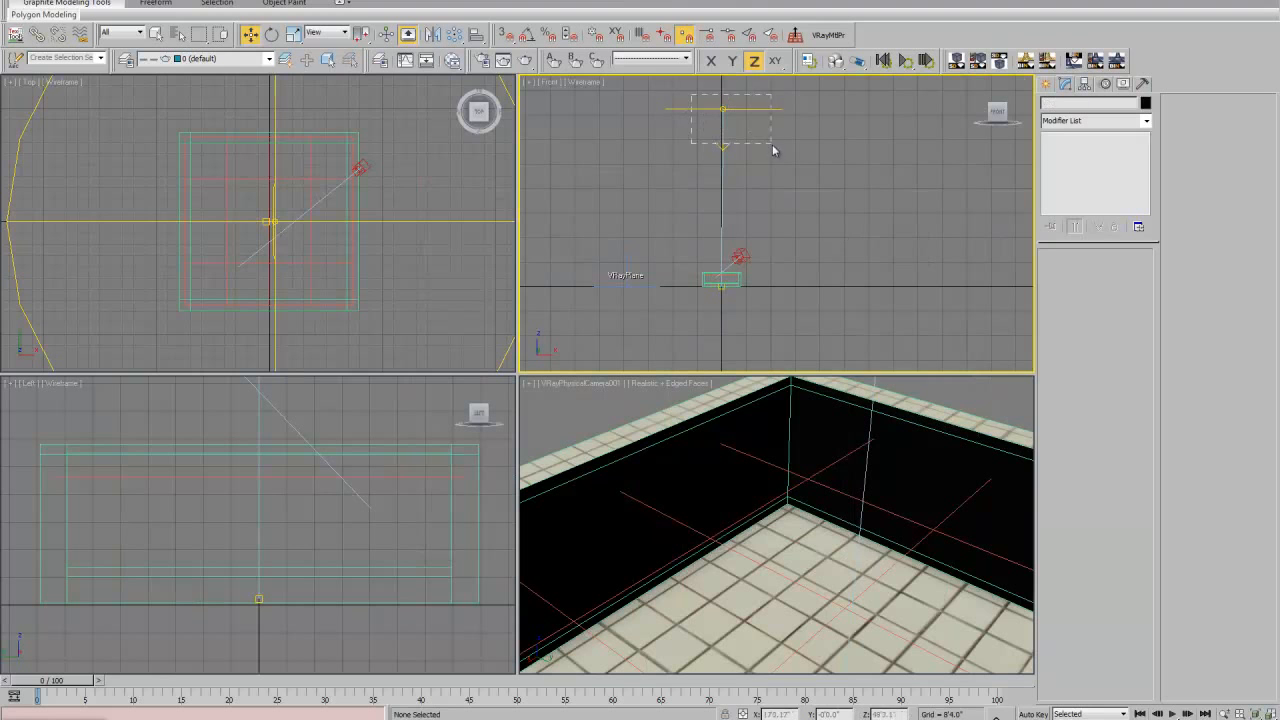
click(721, 113)
scroll(301, 220, down, 2)
right_click(305, 246)
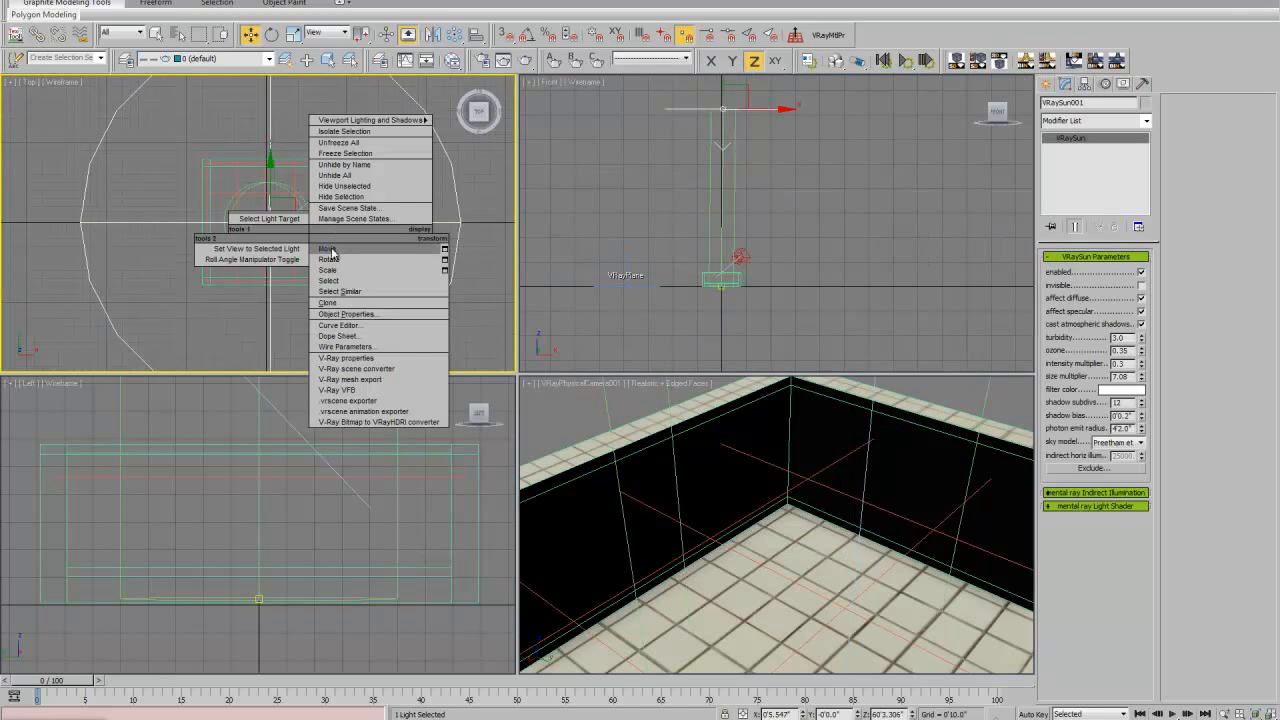
click(325, 252)
drag(315, 221, 89, 221)
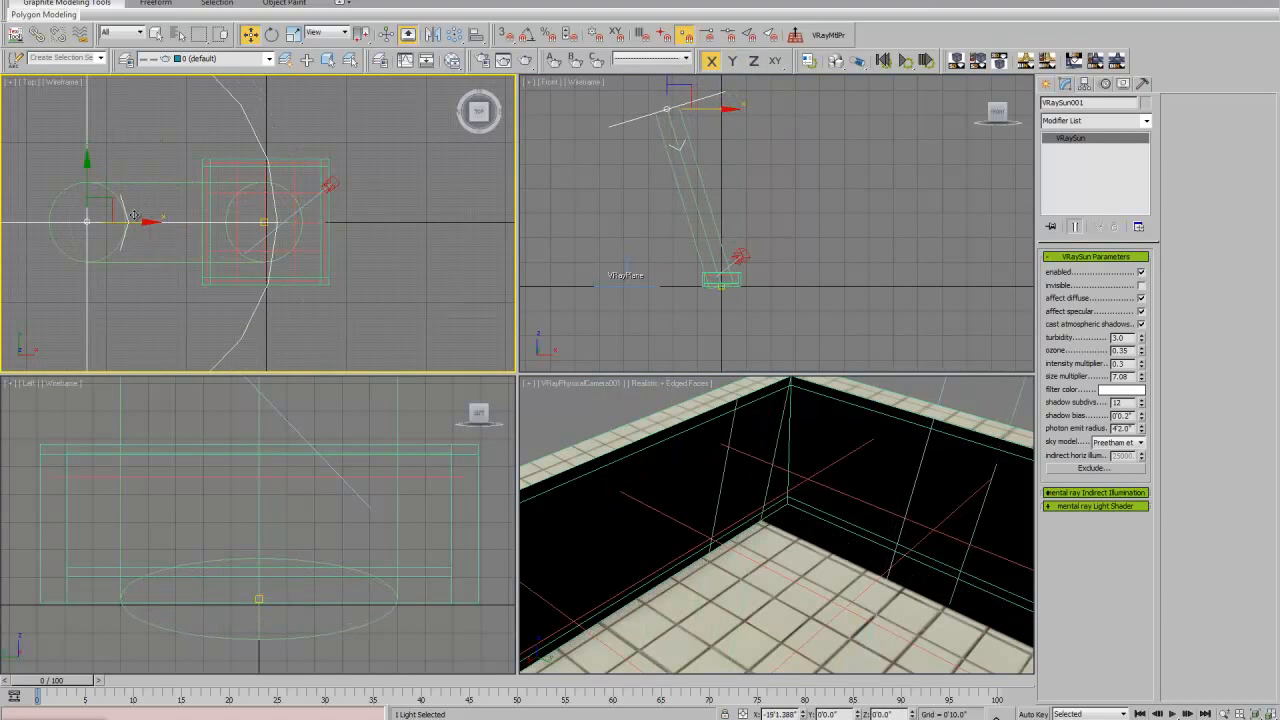
Move the VRaySun across to the container's positive X, negative Y side and test render the slanted sunlight.
drag(90, 167, 127, 307)
middle_drag(314, 206, 349, 140)
scroll(340, 170, down, 3)
drag(248, 248, 349, 267)
key(shift+q)
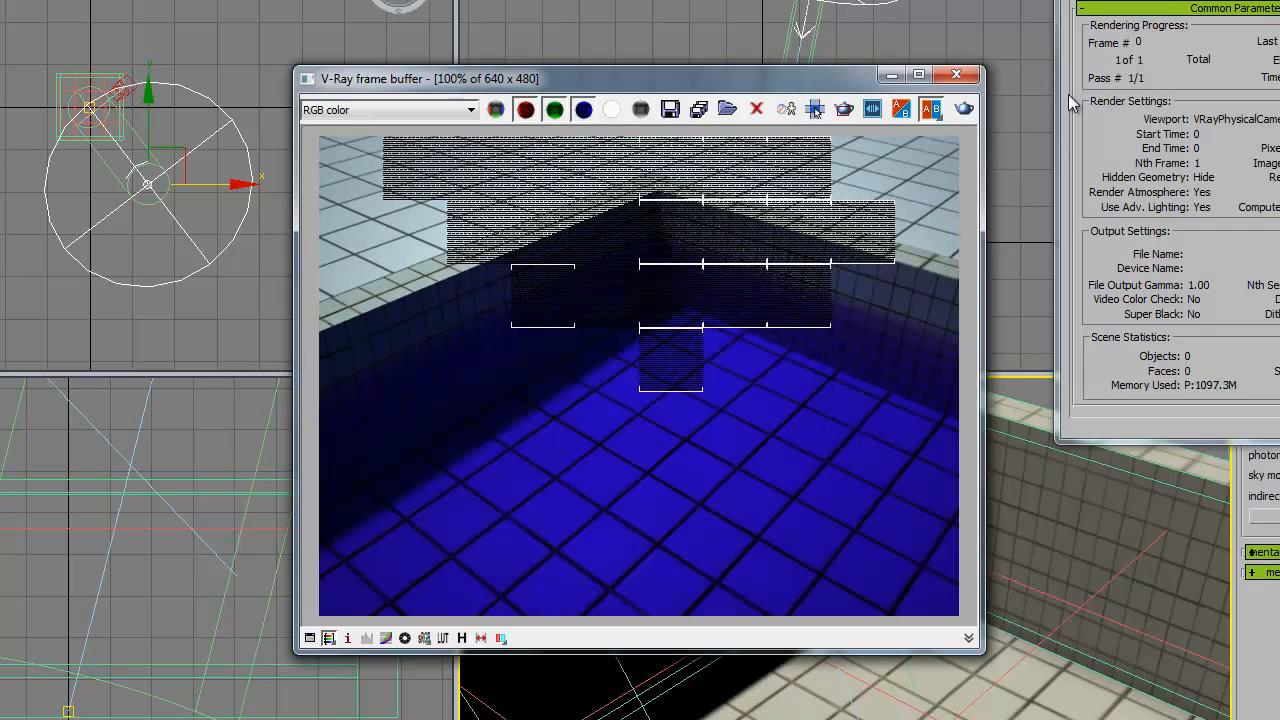
click(956, 74)
Move the VRaySun farther along negative Y to about X 11'5.6", Y -48'4.3", and test render the camera view.
drag(150, 105, 308, 344)
right_click(956, 604)
key(shift+q)
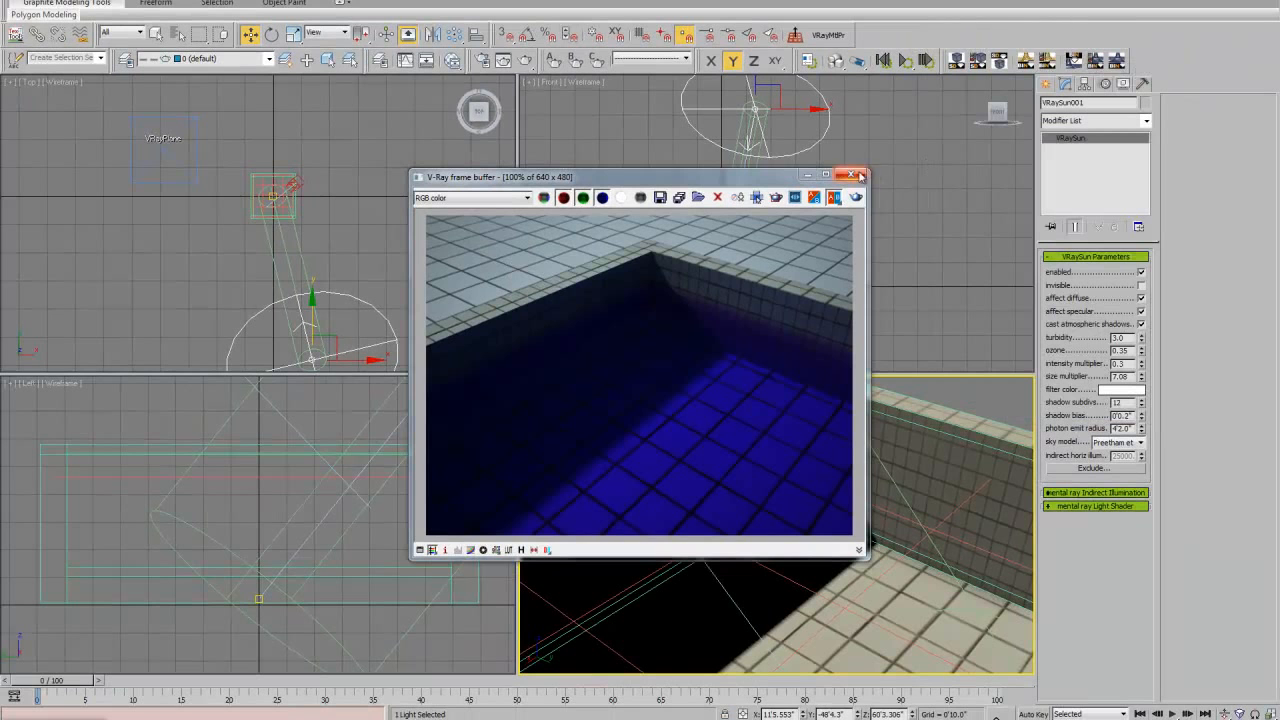
click(861, 176)
Select the VRayPhysicalCamera, set its shutter speed to 200, and test render the exposure.
click(743, 186)
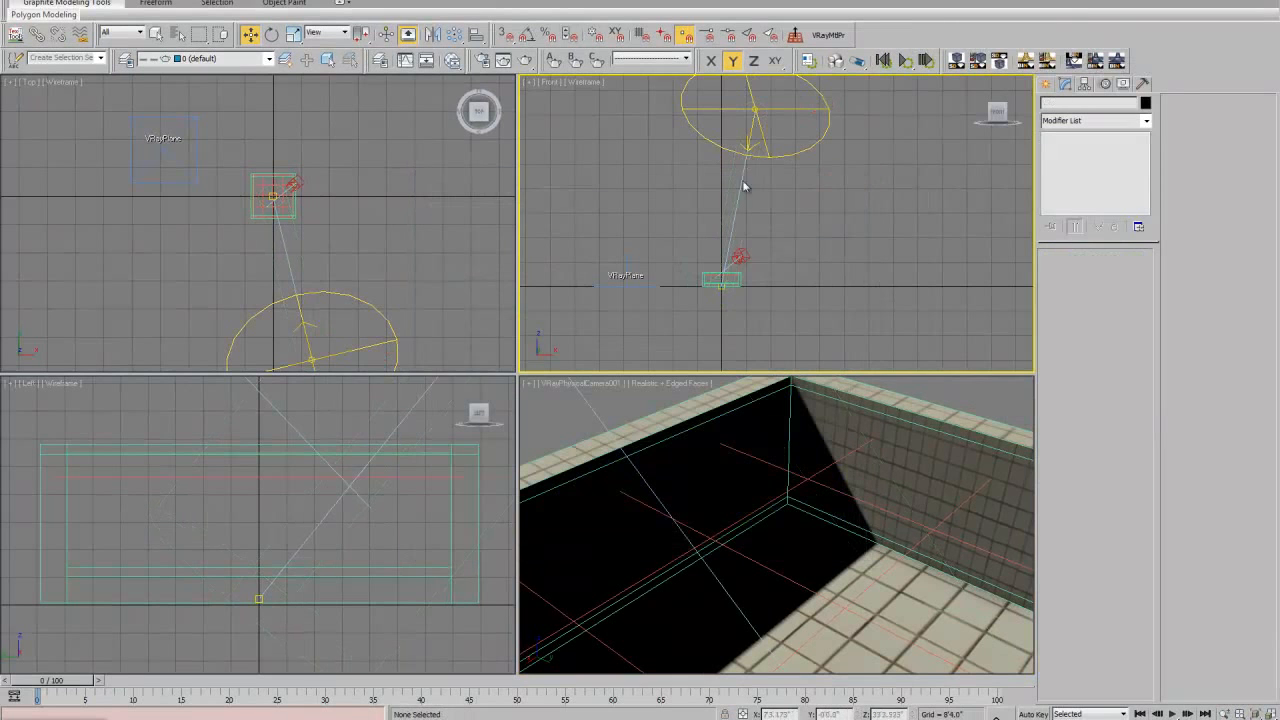
click(741, 258)
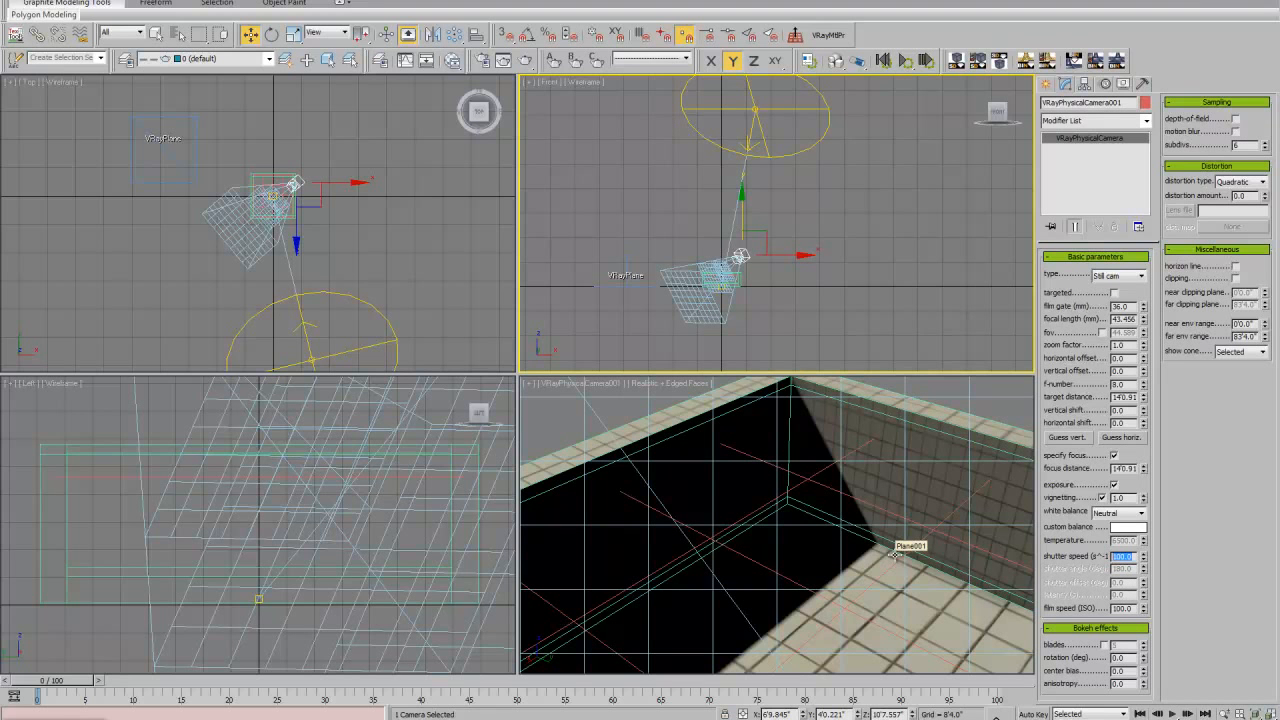
right_click(935, 520)
key(shift+q)
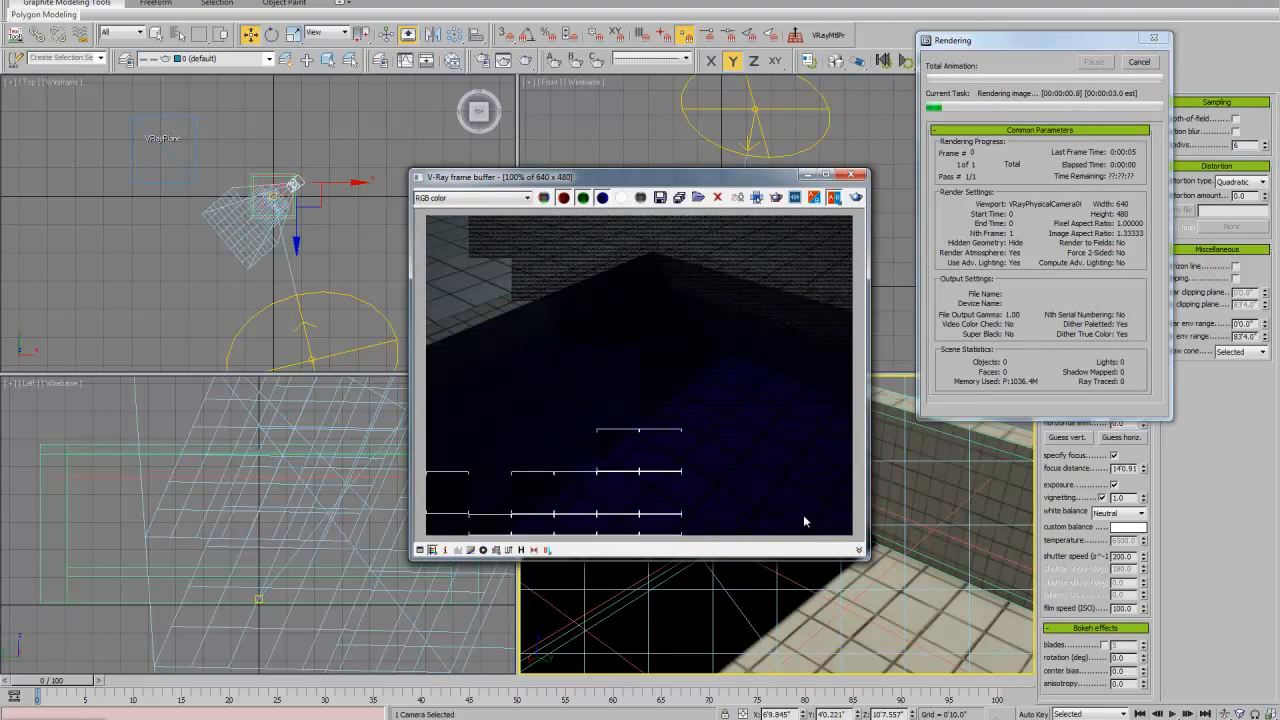
click(852, 174)
Set the camera's shutter speed to 100 and film speed to ISO 200, then test render the view.
drag(1132, 556, 1090, 556)
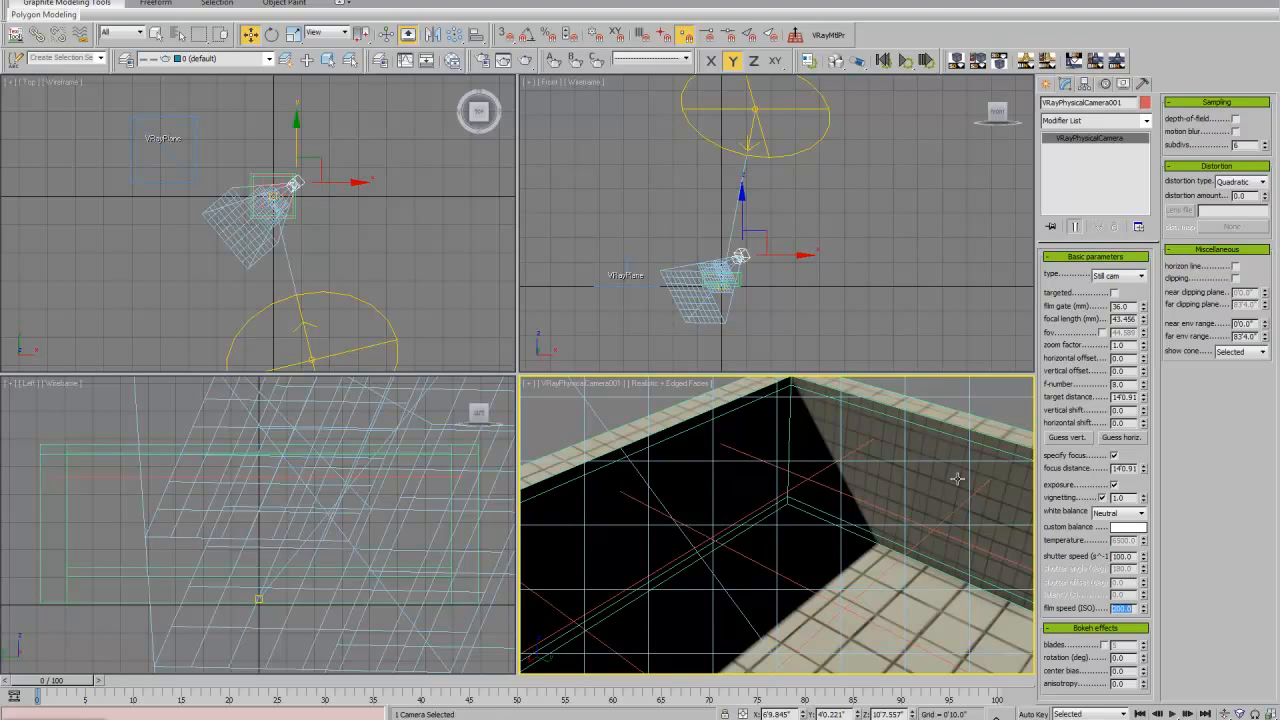
right_click(907, 489)
key(shift+q)
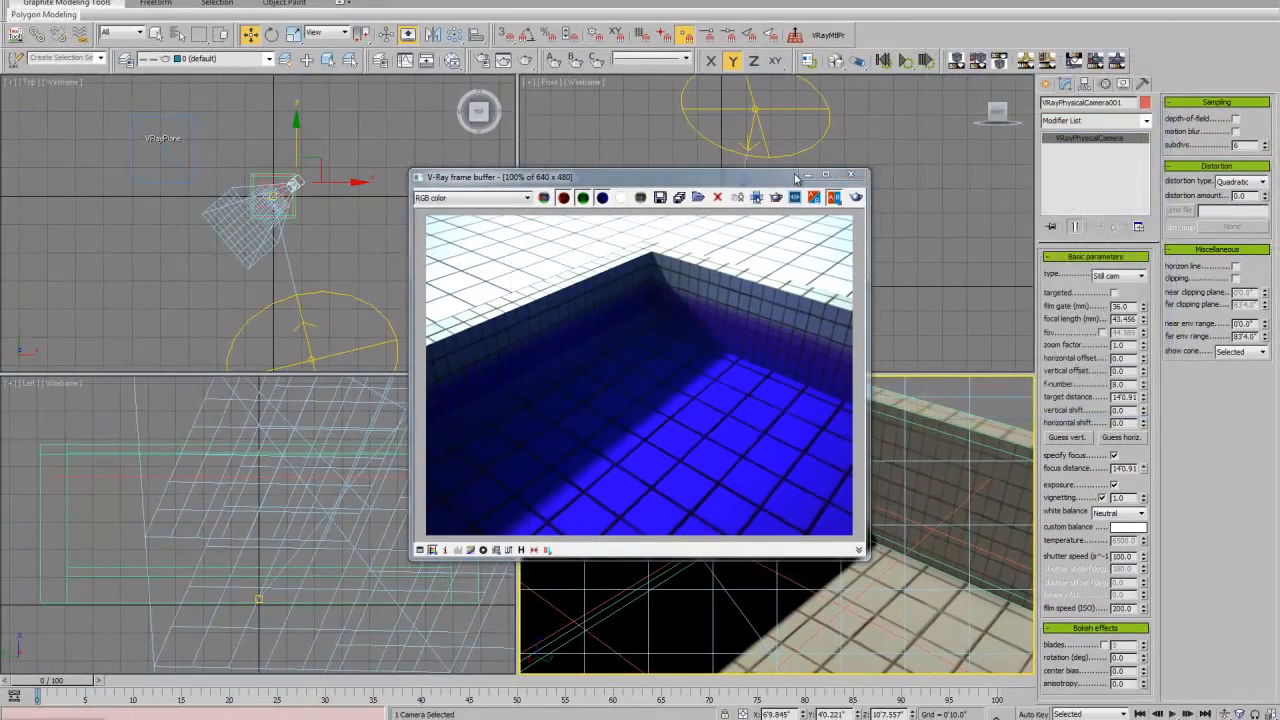
drag(725, 178, 579, 160)
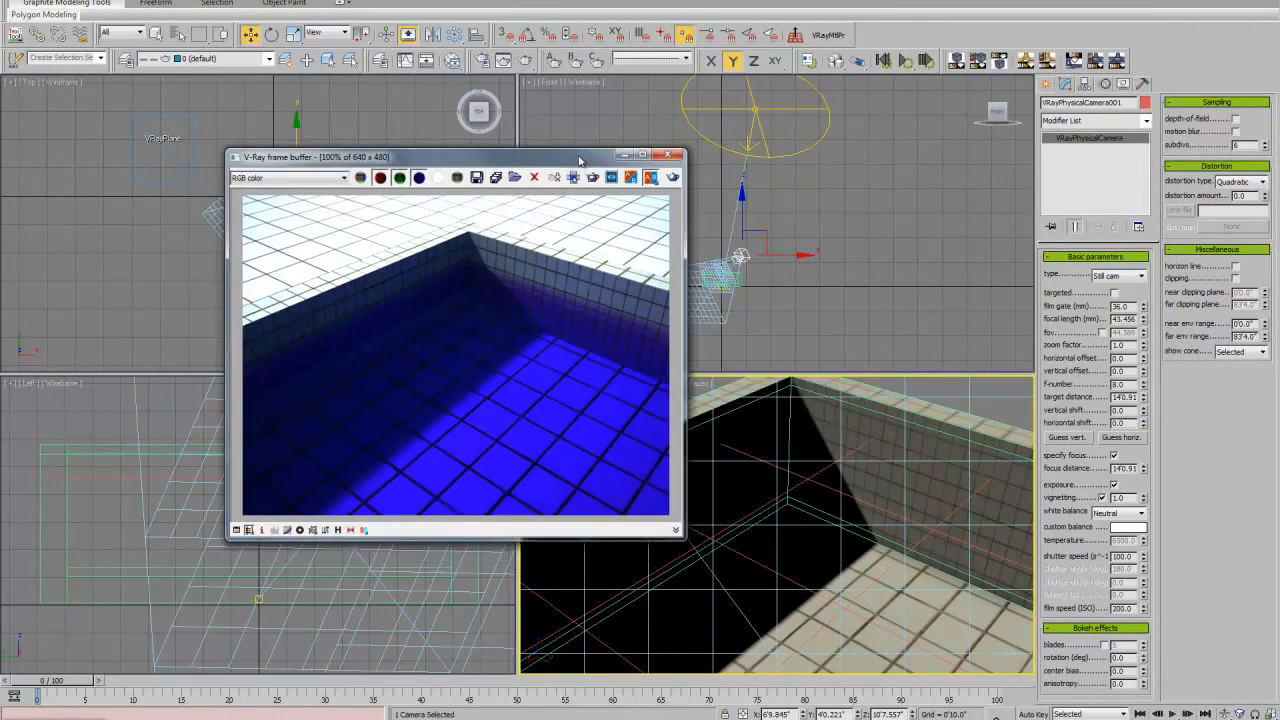
Dismiss the rendered image and set the VRayPhysicalCamera's film speed to ISO 140.
click(667, 155)
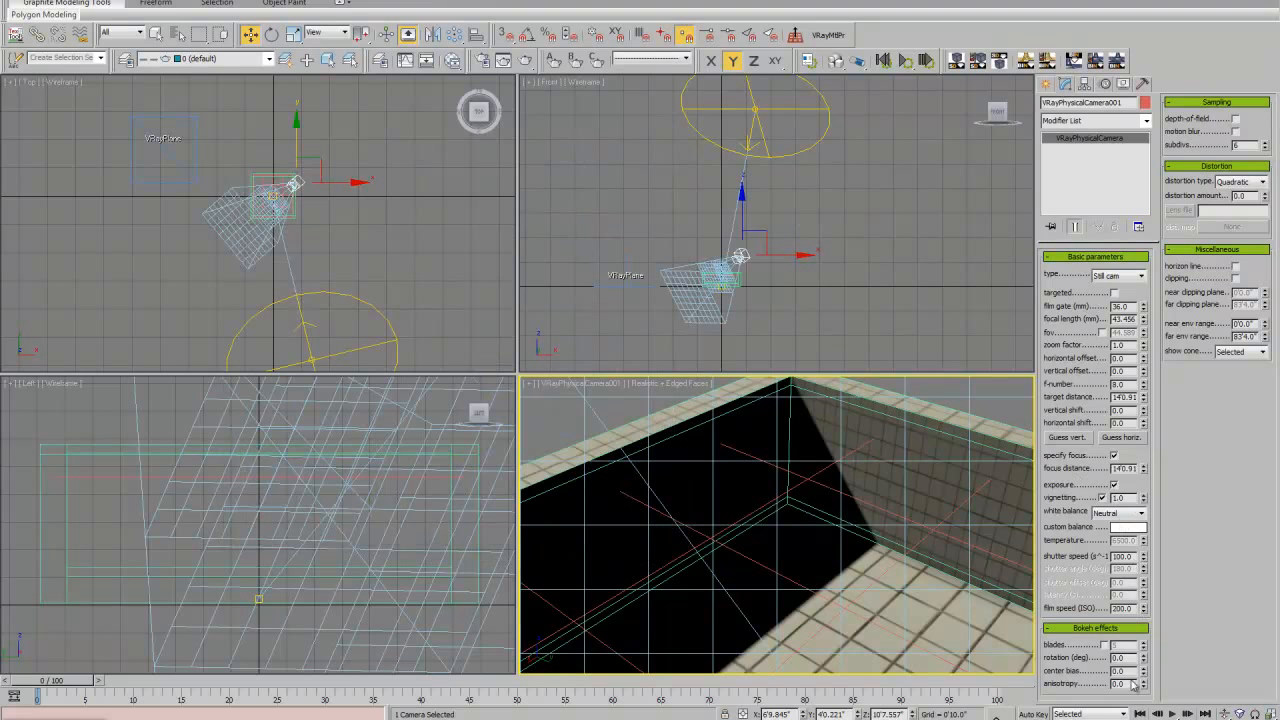
drag(1136, 608, 932, 594)
text(140)
key(Return)
right_click(914, 531)
click(936, 536)
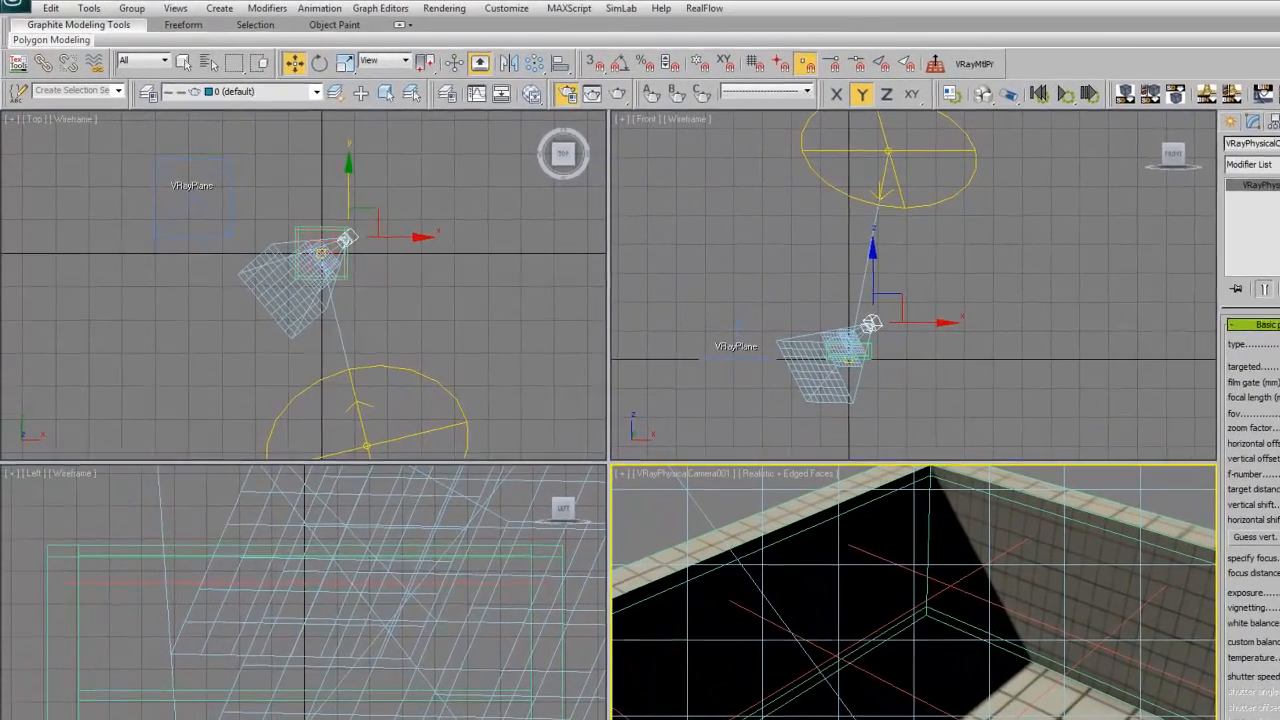
Enable V-Ray caustics in the indirect illumination render settings and test render the camera view.
key(F10)
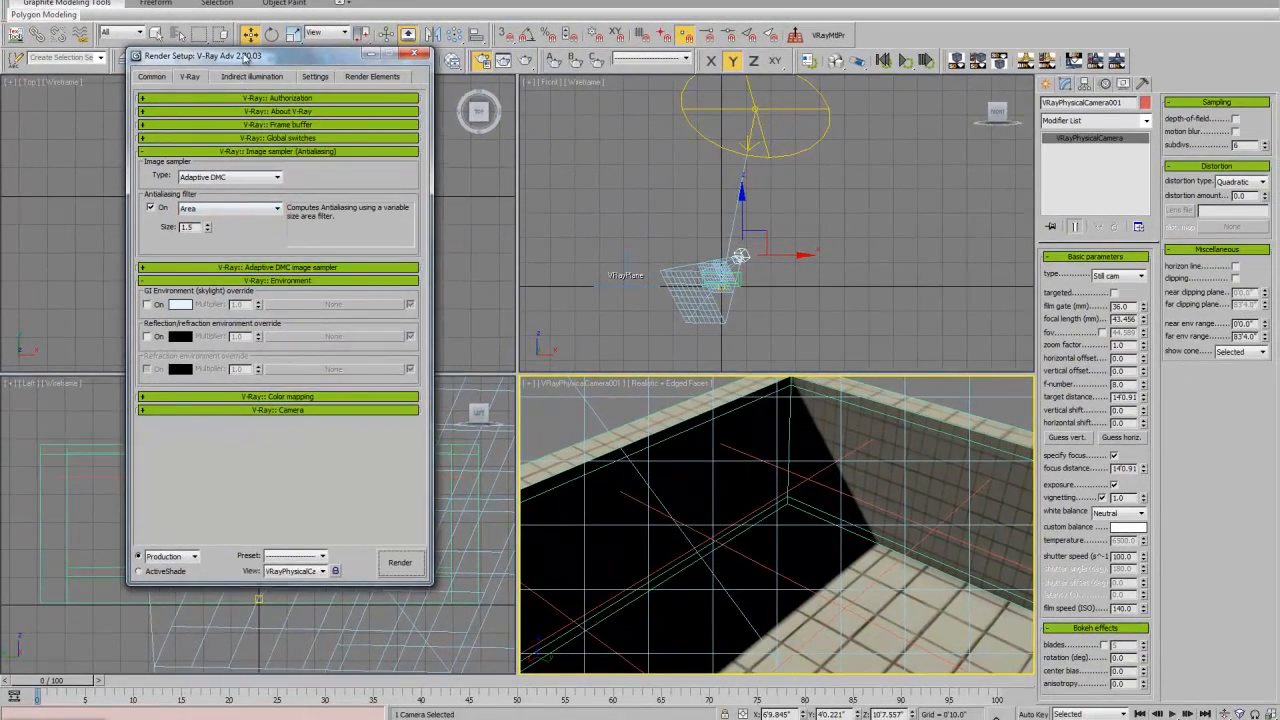
drag(245, 58, 262, 63)
click(258, 84)
drag(160, 525, 167, 262)
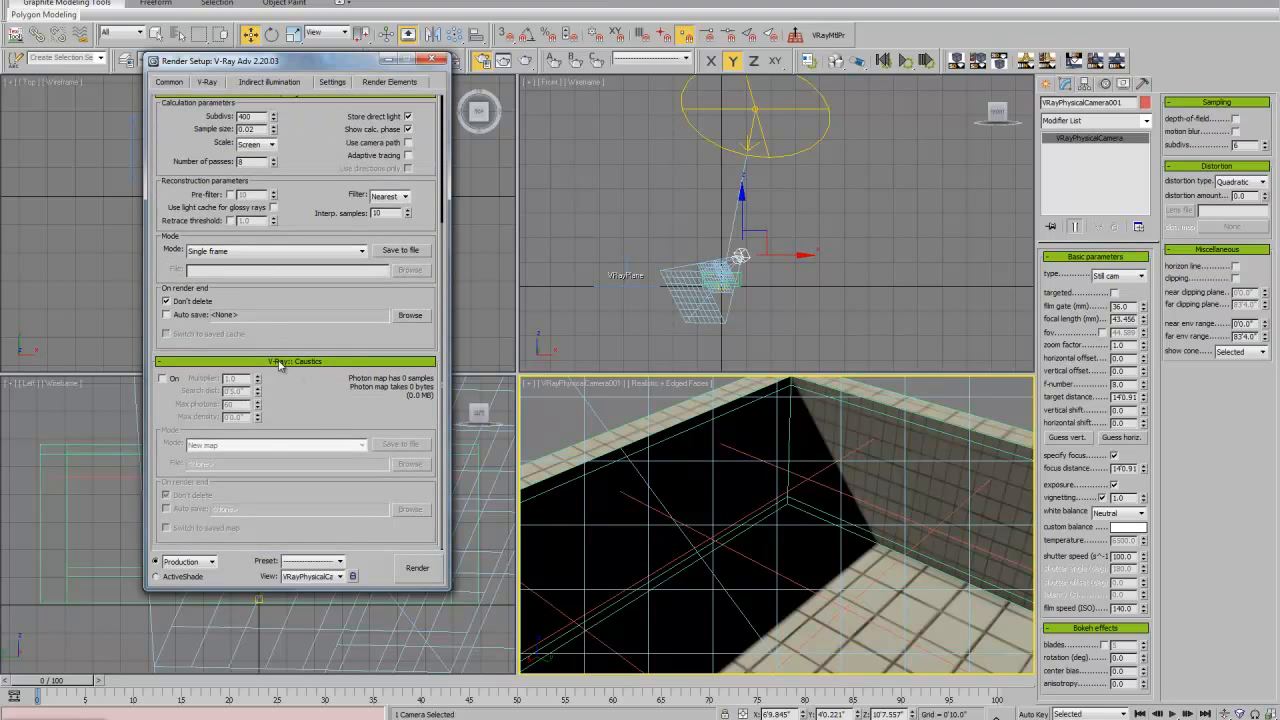
click(162, 378)
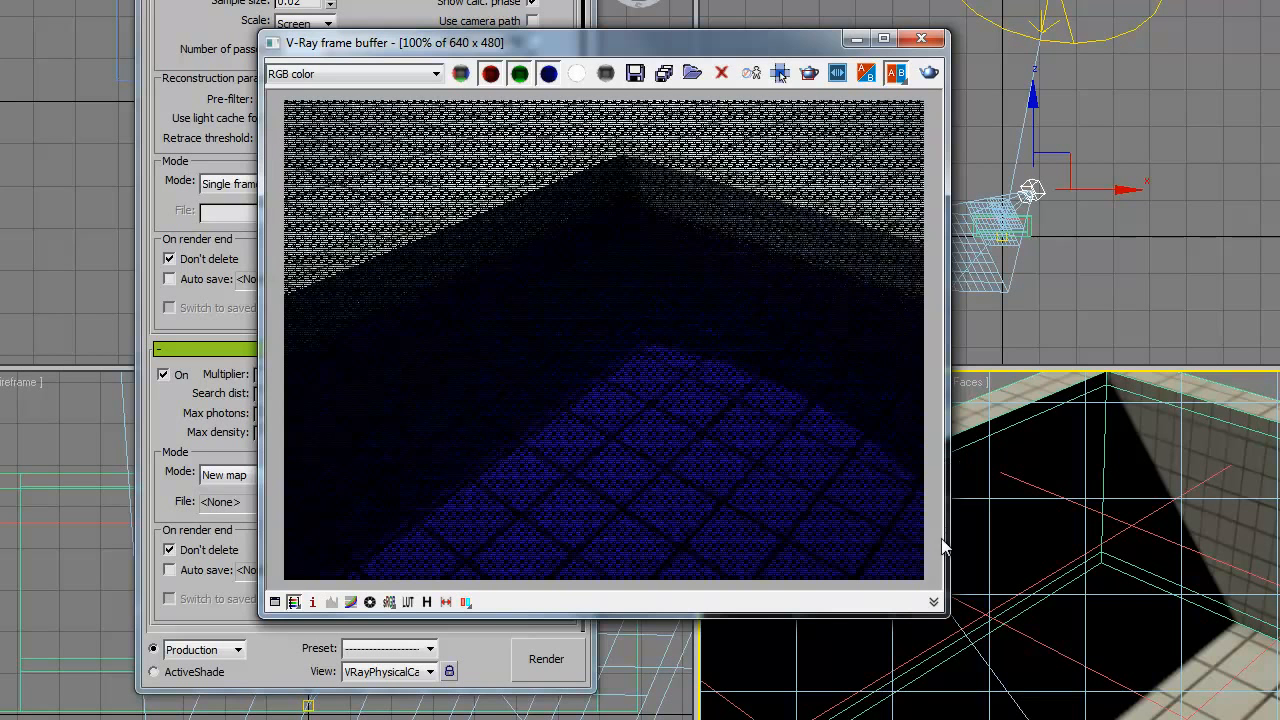
click(932, 604)
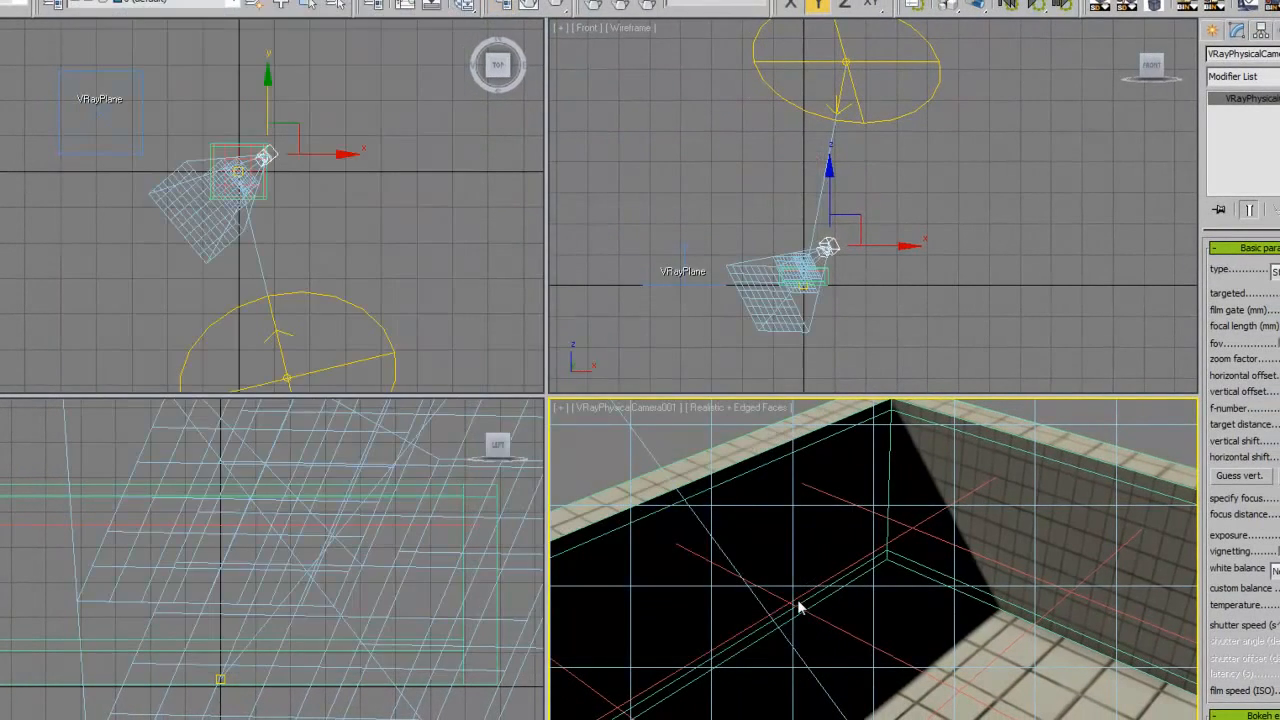
Connect a new standard Noise map to the bump input of the water material, Material #28.
key(m)
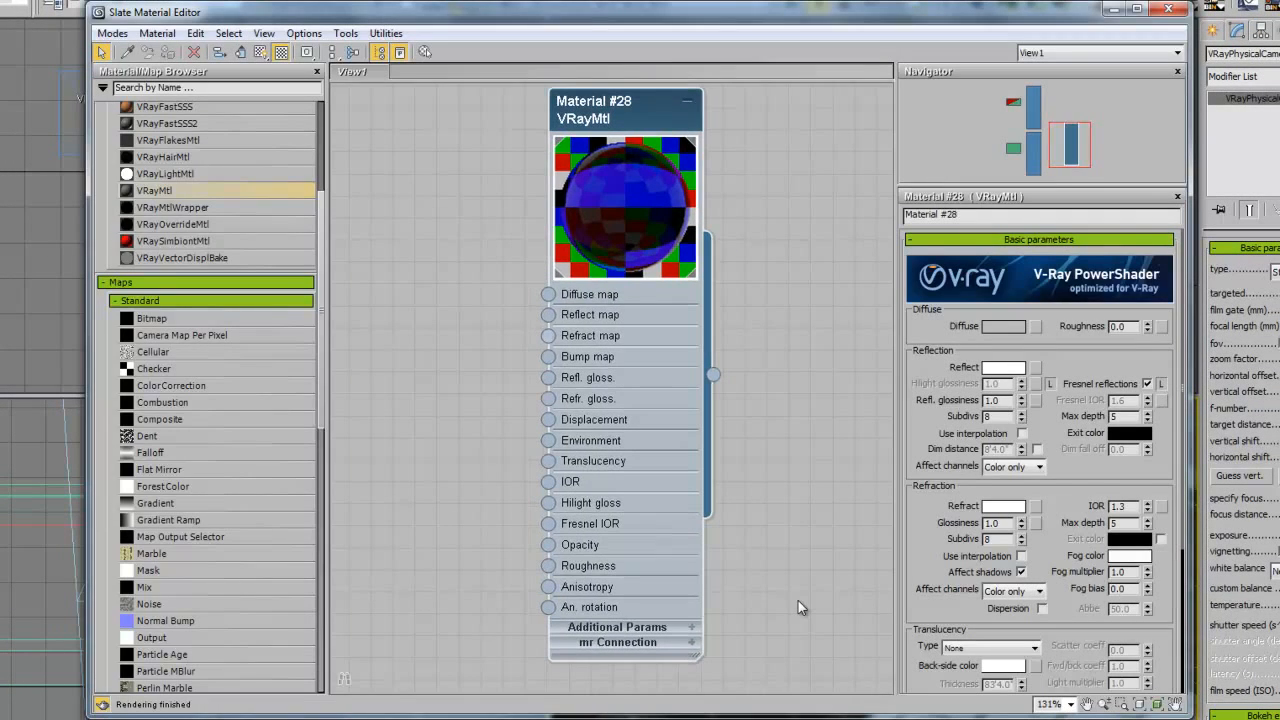
drag(548, 356, 410, 360)
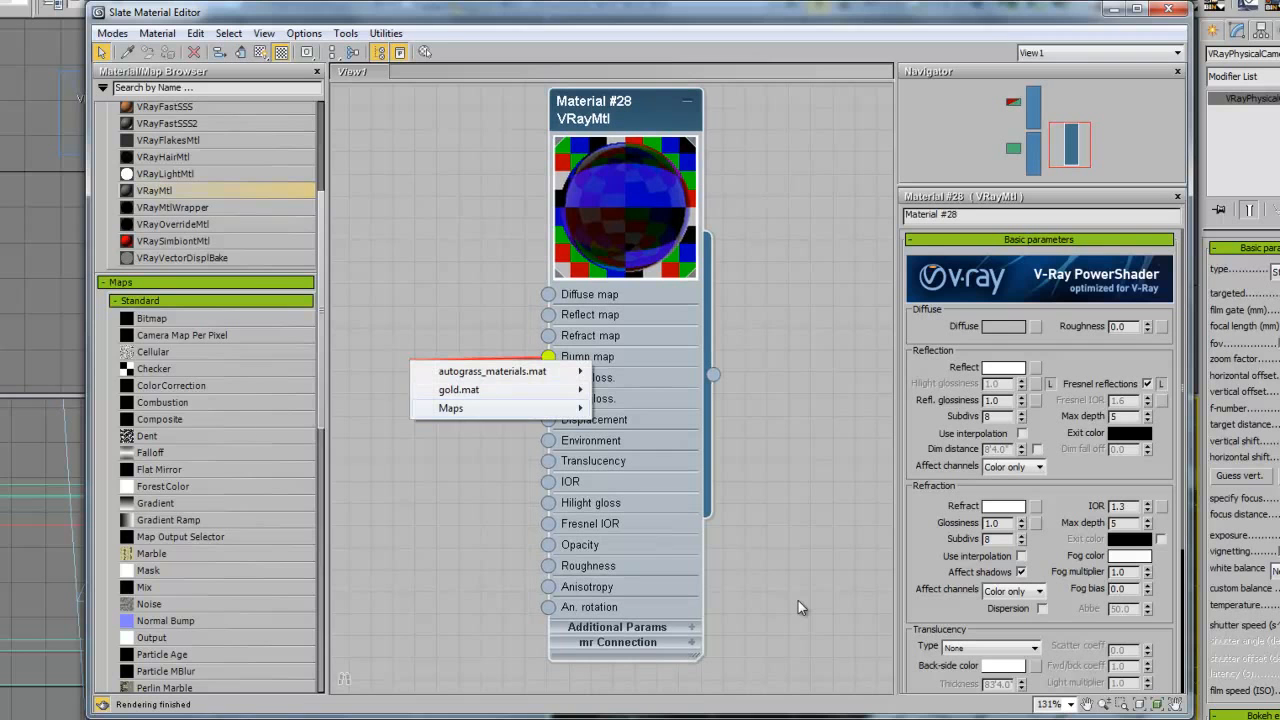
mouse_move(450, 408)
mouse_move(306, 408)
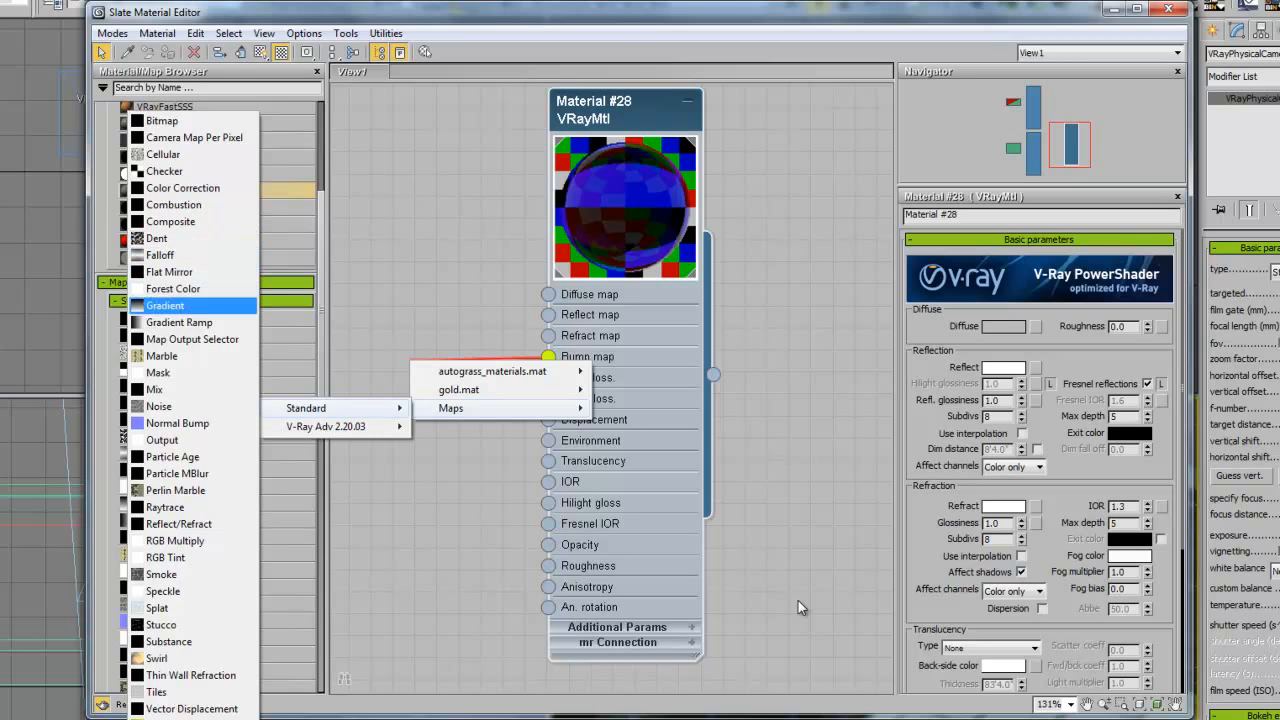
click(159, 406)
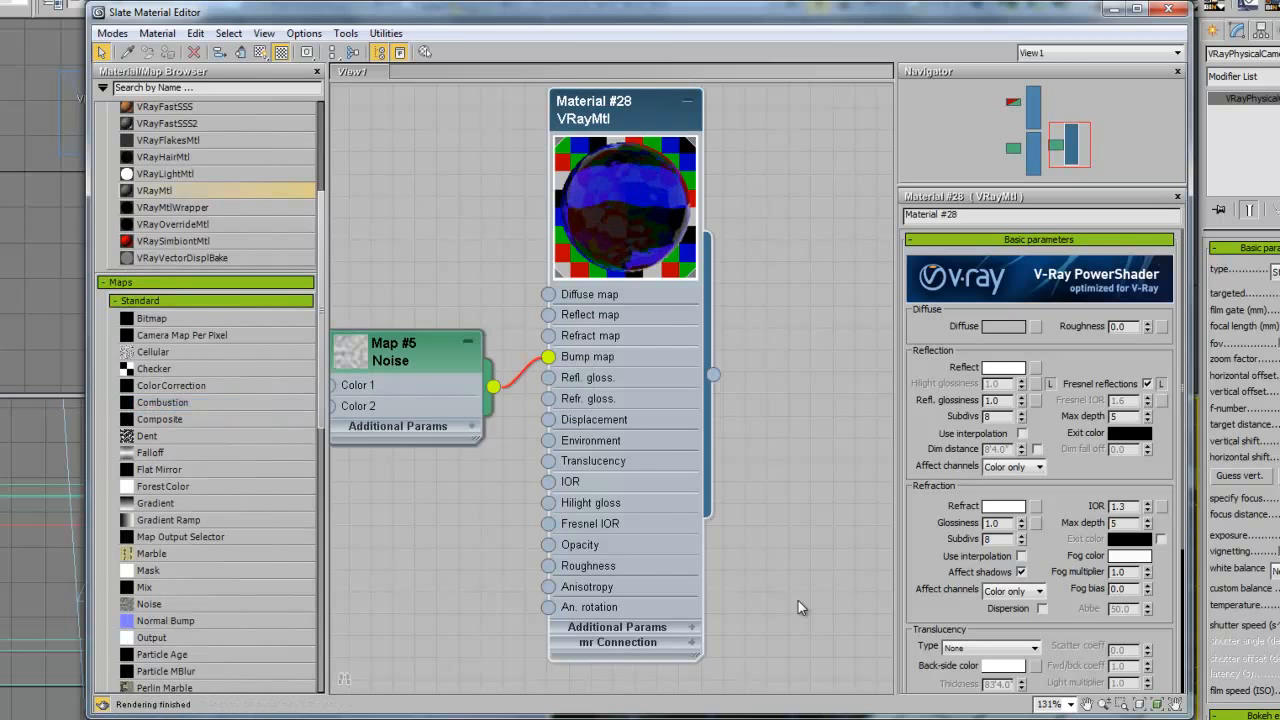
Reposition the Noise node beside the water material and set its low noise threshold to 0.385 and size to 15.
drag(497, 358, 431, 248)
double_click(431, 248)
drag(1071, 447, 1071, 336)
drag(1071, 449, 1071, 483)
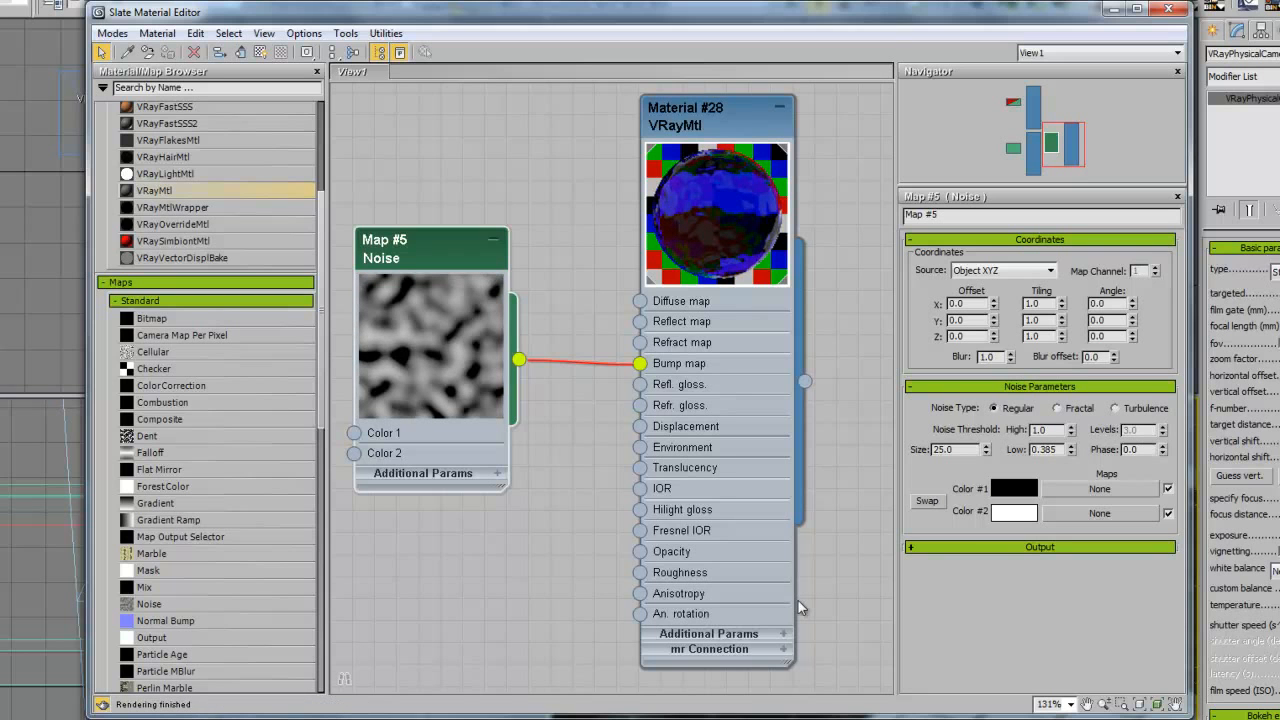
double_click(943, 449)
text(15)
key(Return)
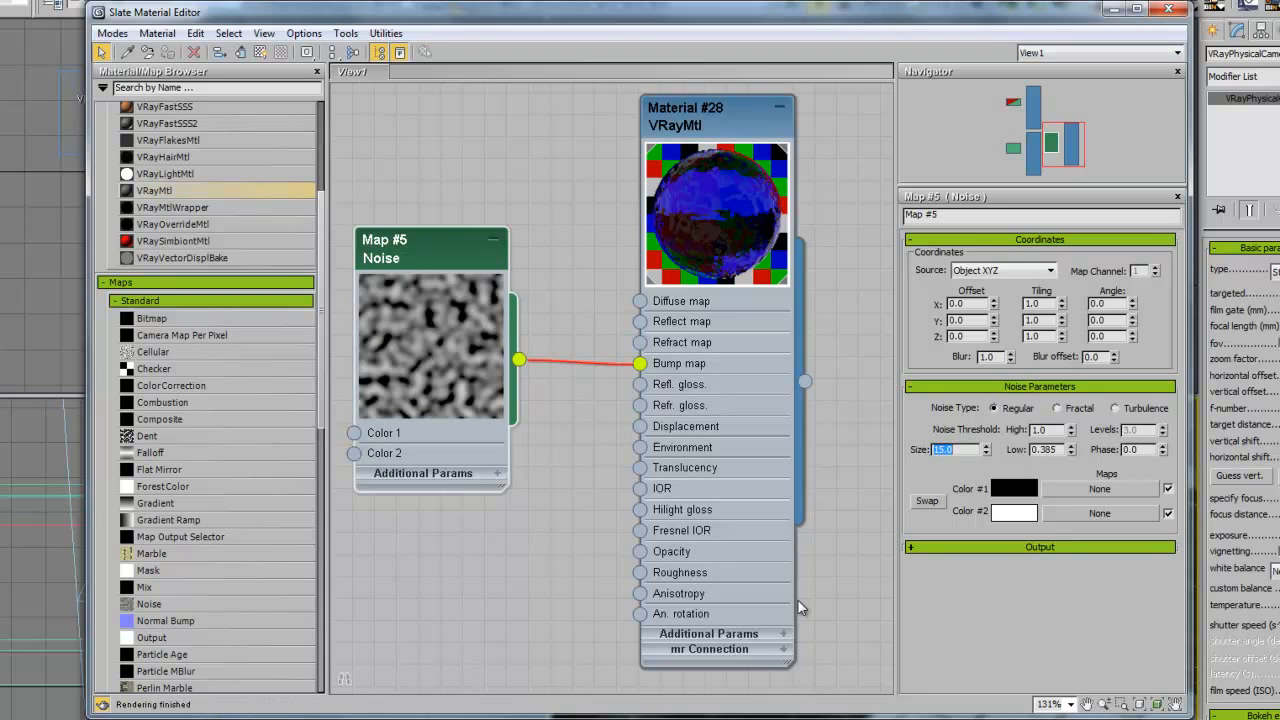
Inspect the bump amount among the water material's map settings and close the material editor.
double_click(797, 600)
scroll(1039, 460, down, 3)
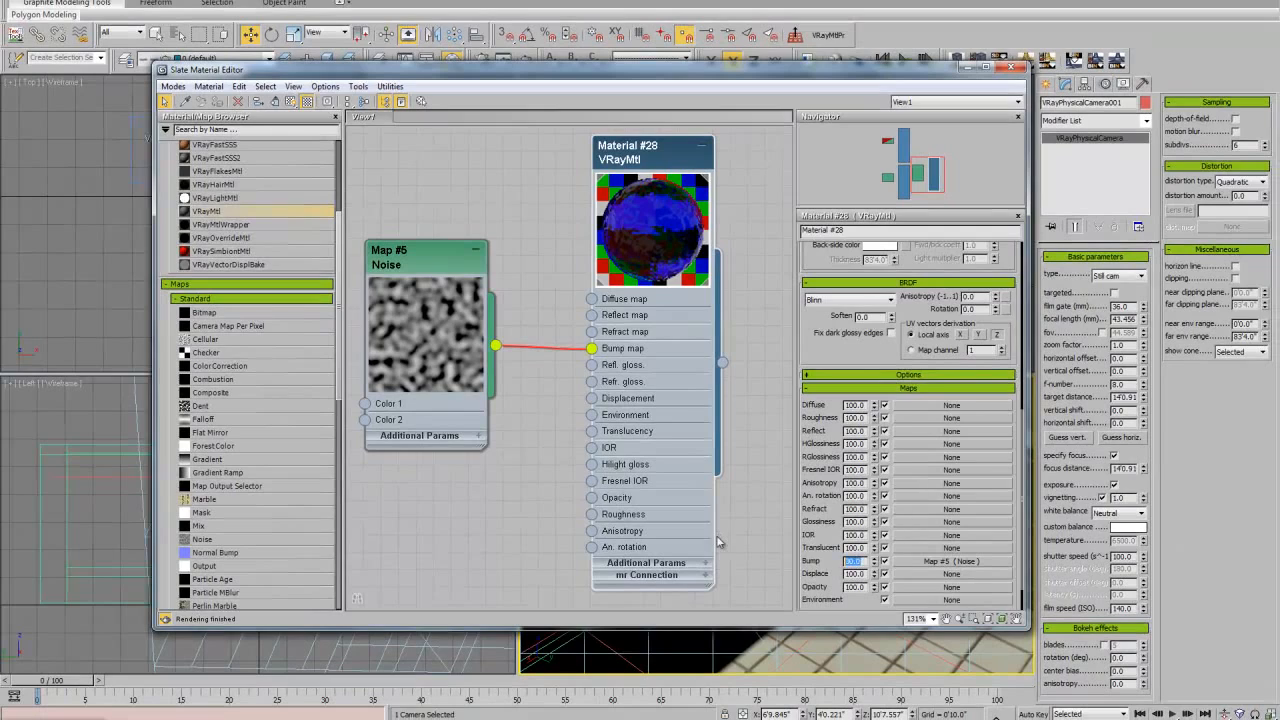
key(m)
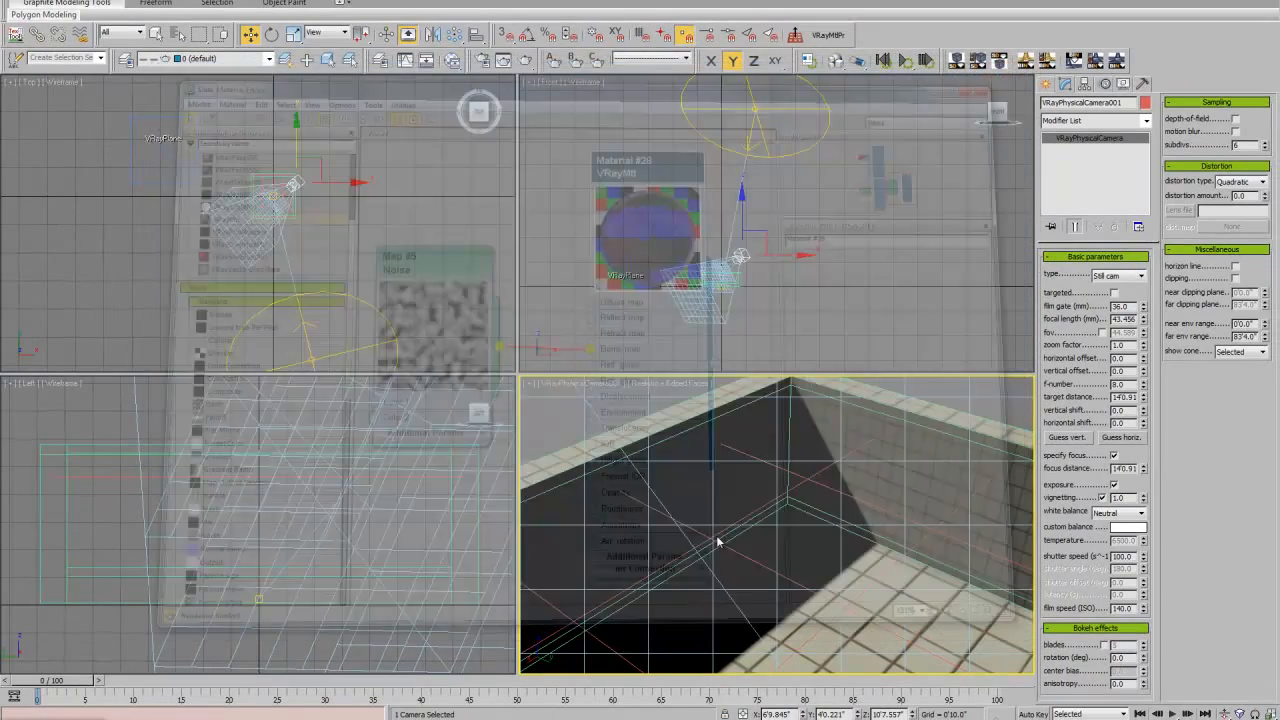
right_click(717, 541)
key(Escape)
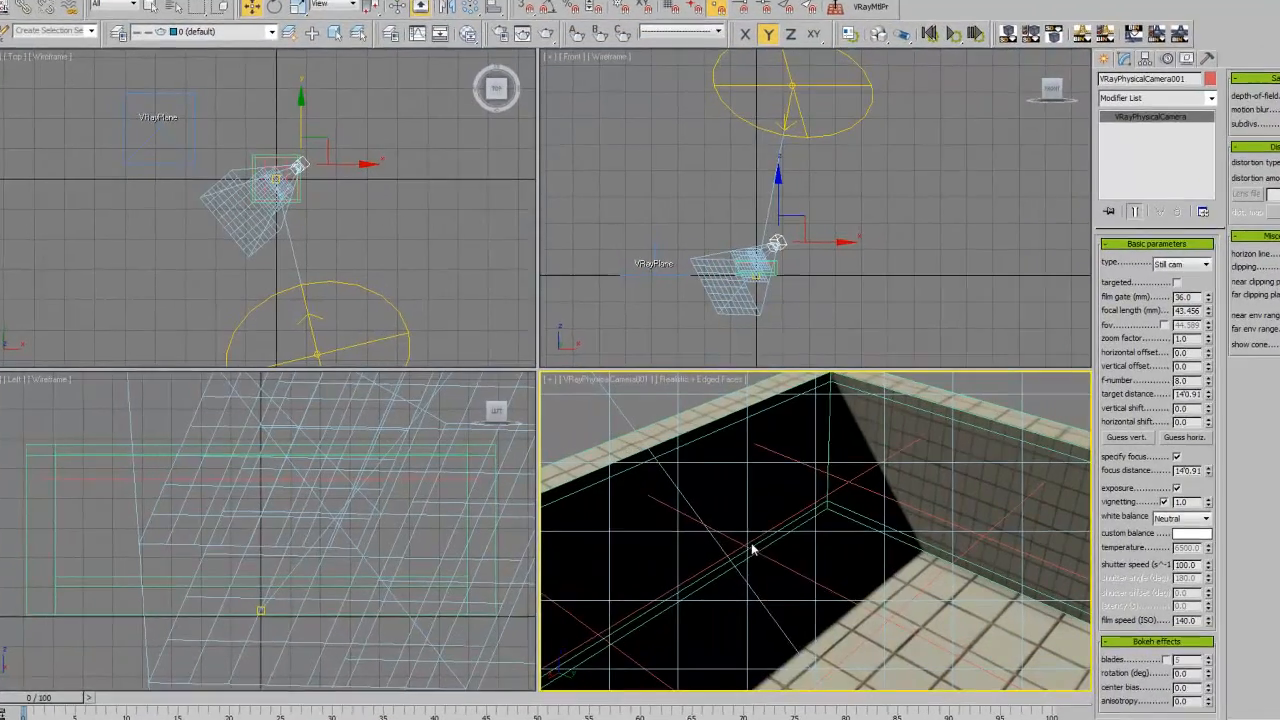